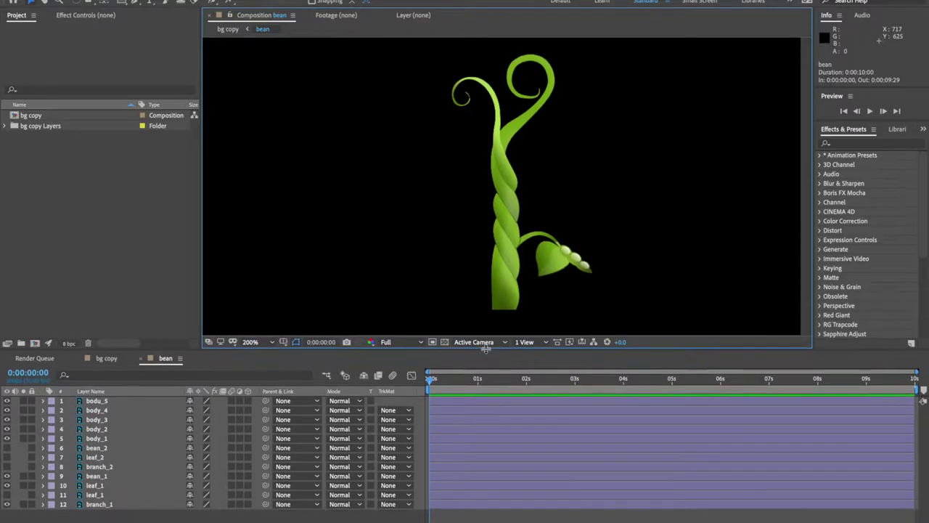
- Draw an open, curved two-point mask path on the branch_1 layer, following the branch from the stem to the bean pod
click(93, 505)
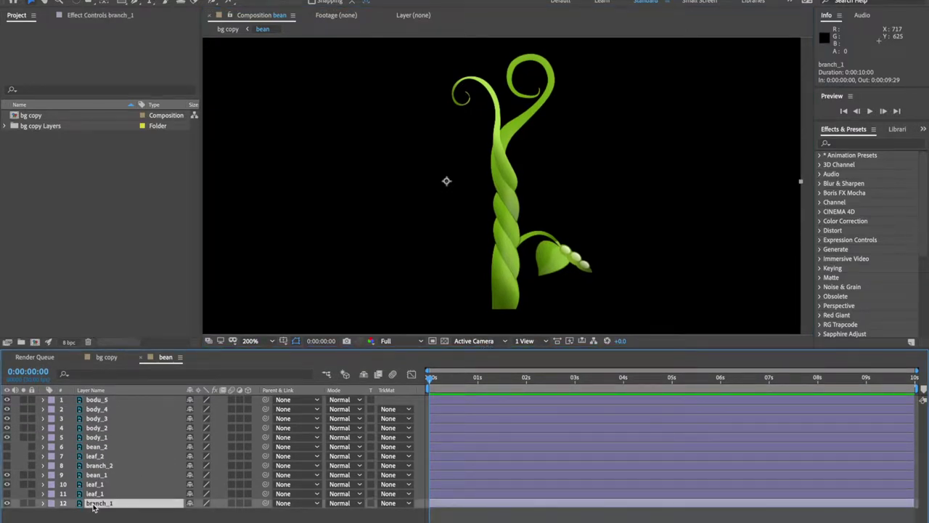
click(7, 503)
click(7, 503)
click(8, 503)
click(7, 503)
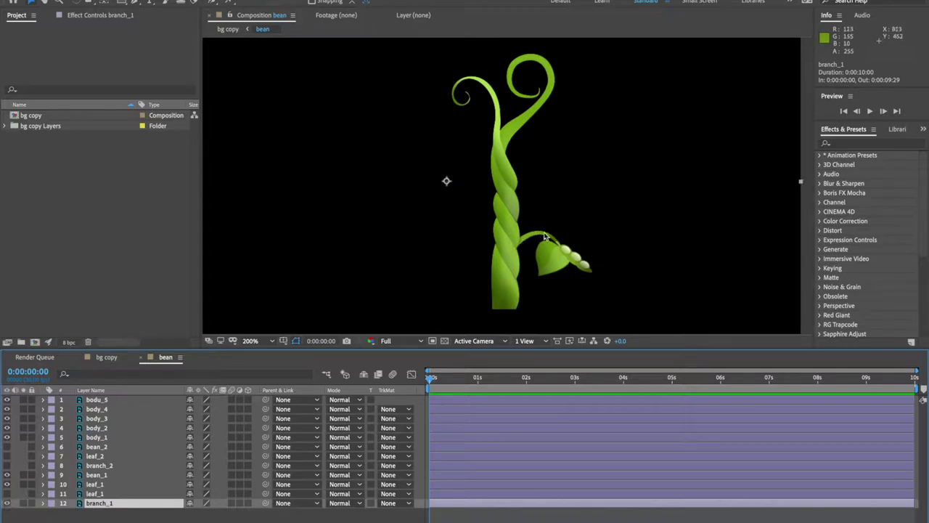
click(135, 2)
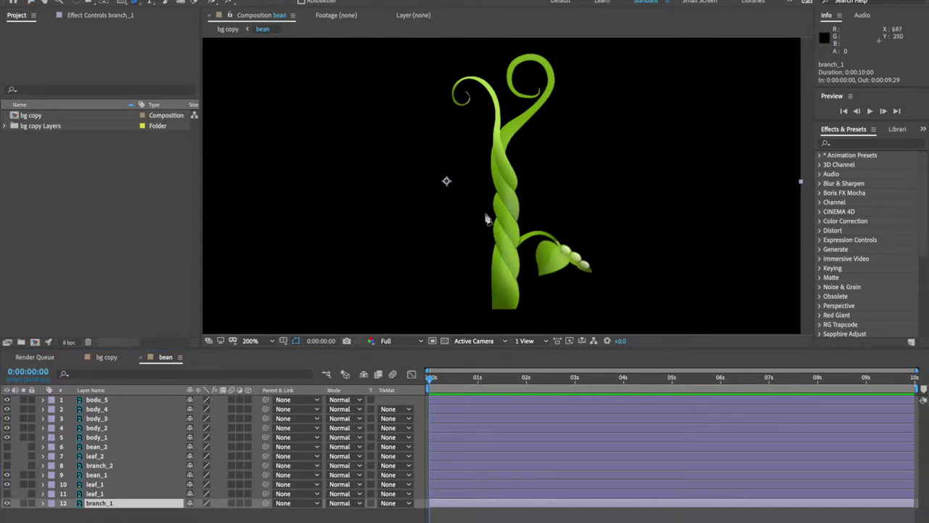
click(511, 250)
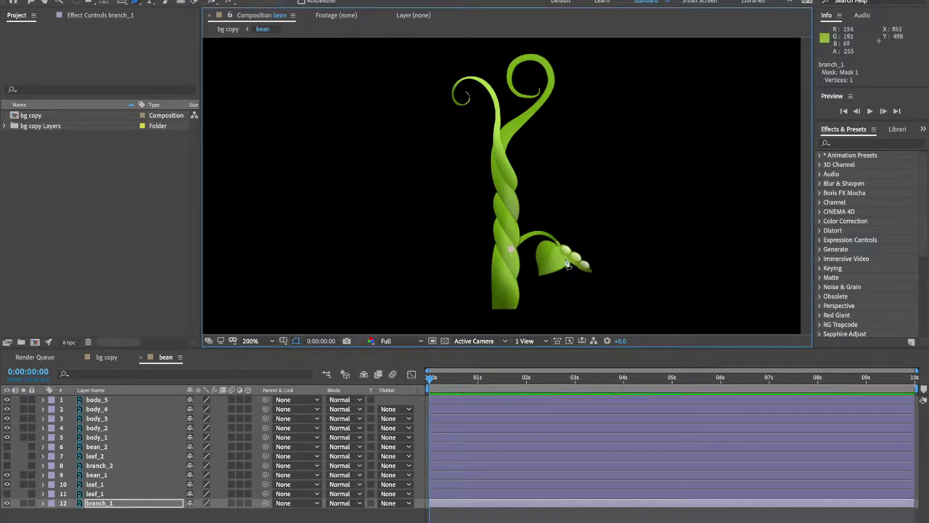
drag(563, 255, 582, 298)
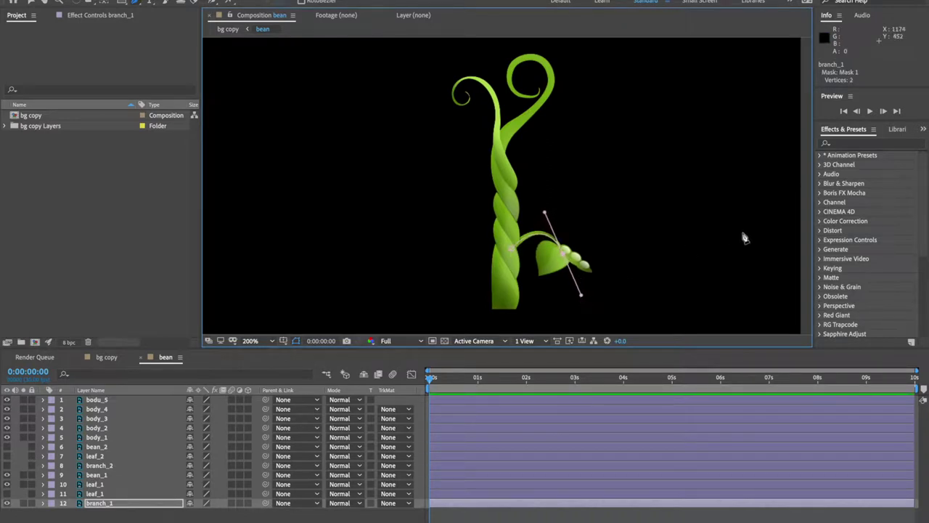
- Apply the Stroke effect to the branch_1 layer and set its brush size to 8.4 so it covers the branch
click(844, 146)
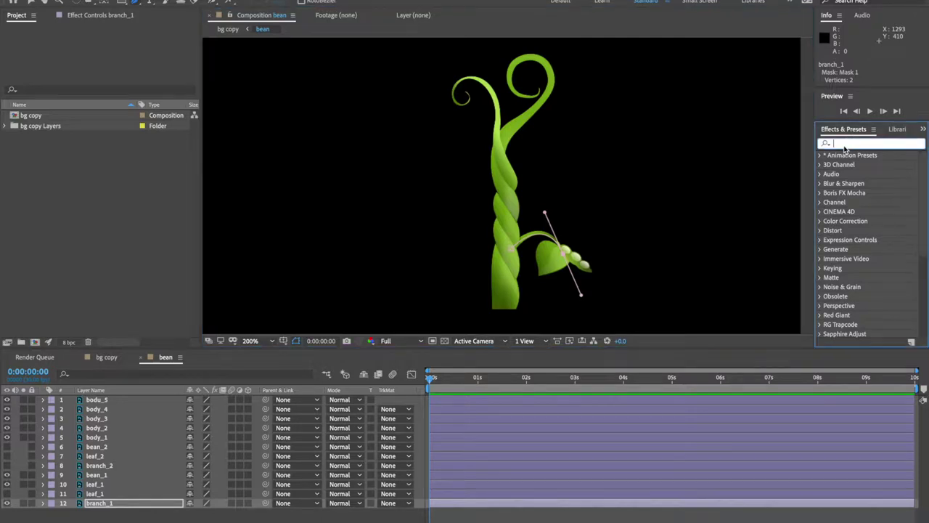
text(stroke)
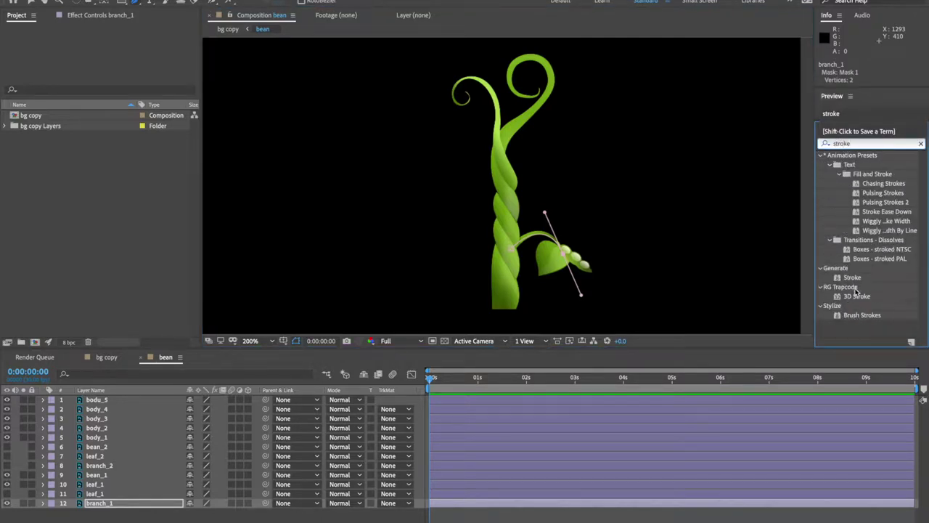
click(854, 279)
mouse_move(853, 278)
mouse_down()
mouse_move(502, 311)
mouse_move(212, 474)
mouse_move(219, 483)
mouse_move(206, 498)
mouse_move(172, 498)
mouse_move(172, 507)
mouse_up()
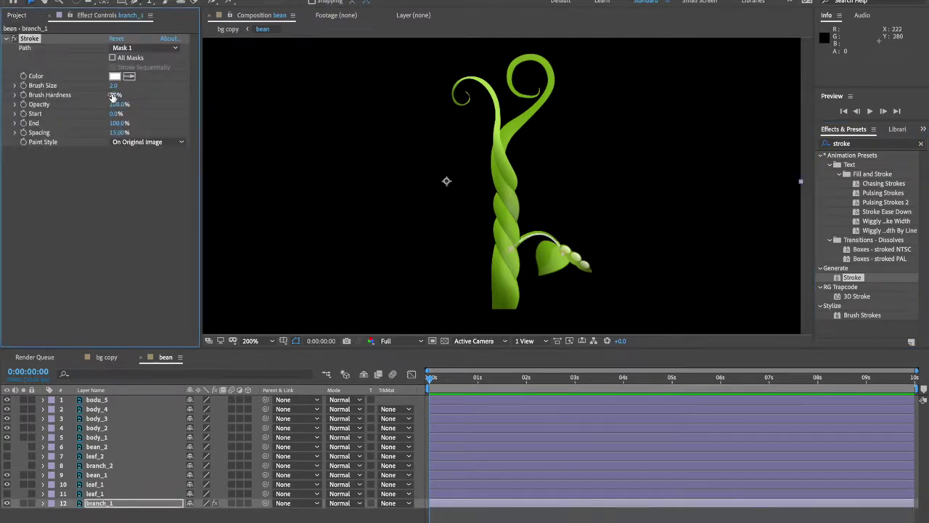
drag(115, 86, 151, 92)
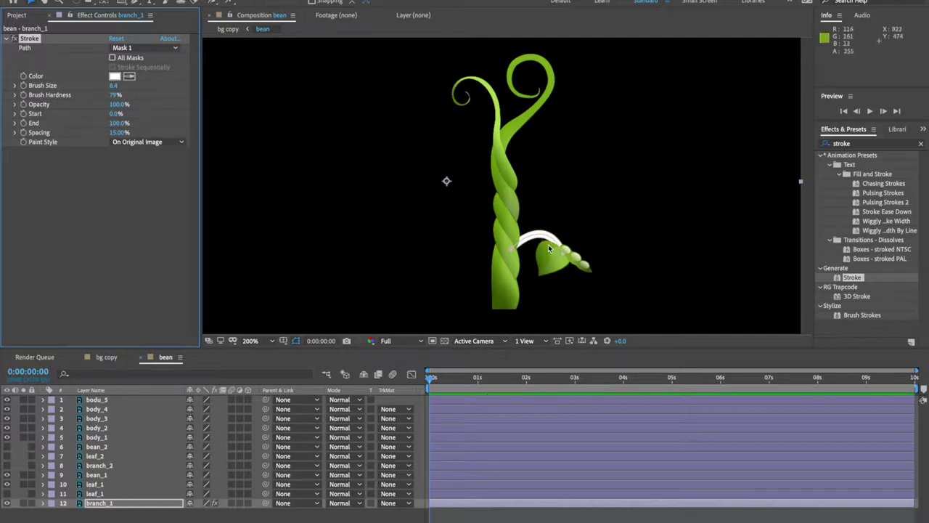
scroll(548, 244, up, 2)
drag(548, 244, 465, 178)
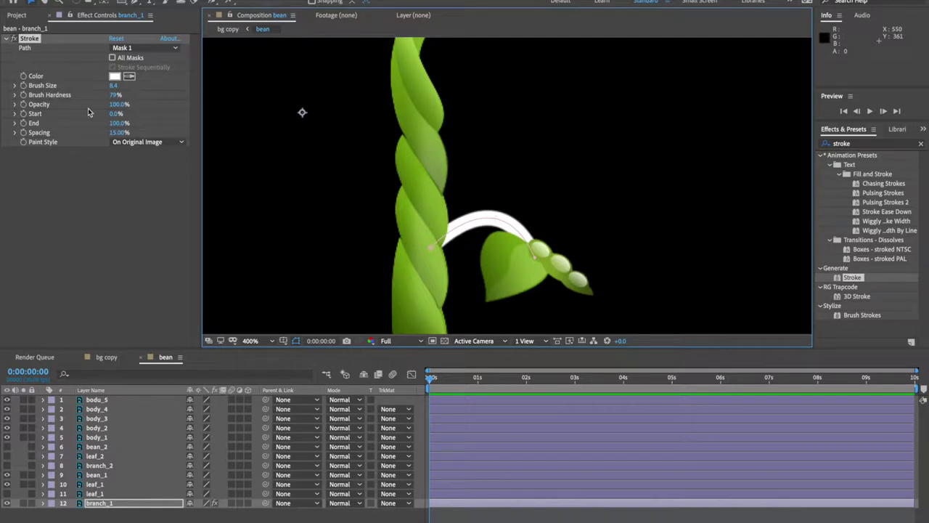
- Keyframe the Stroke effect's End property on branch_1 at 0:00:00:00 with a value of 0%
click(24, 124)
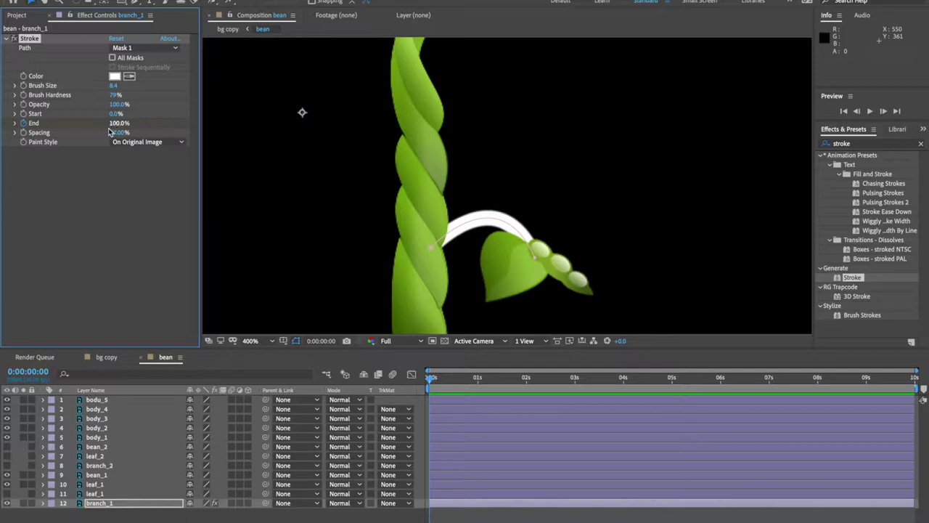
click(107, 504)
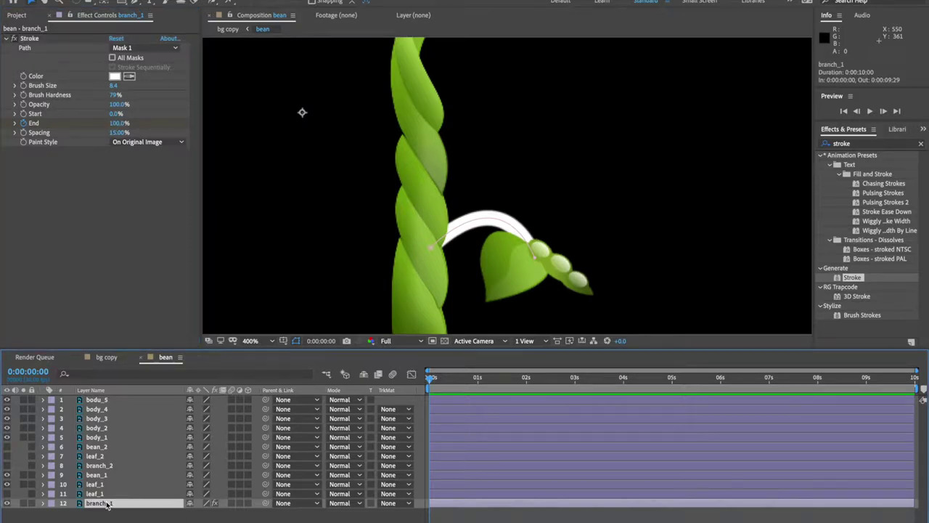
key(u)
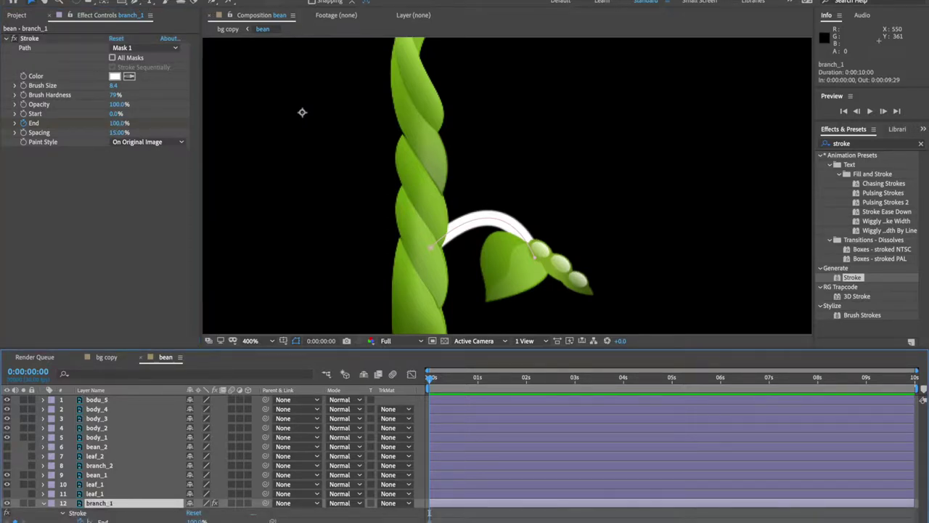
click(103, 521)
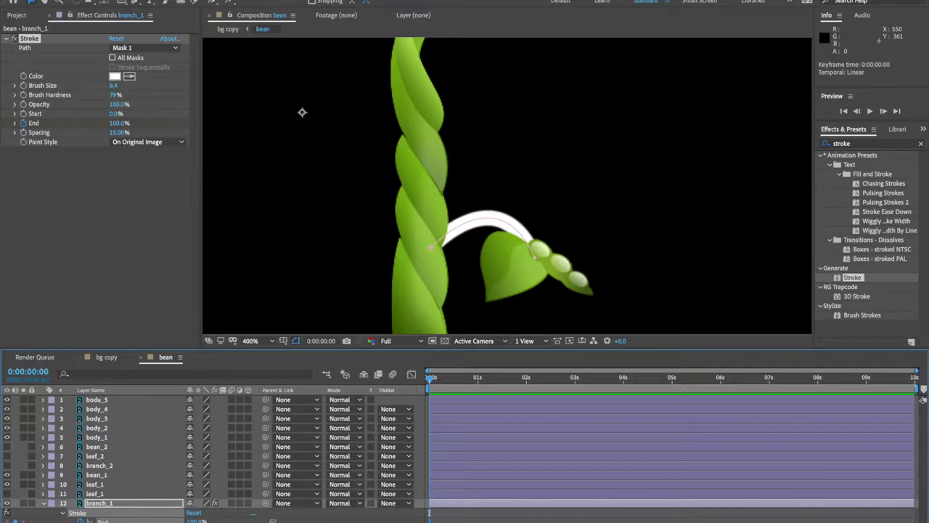
click(118, 123)
text(0)
key(Return)
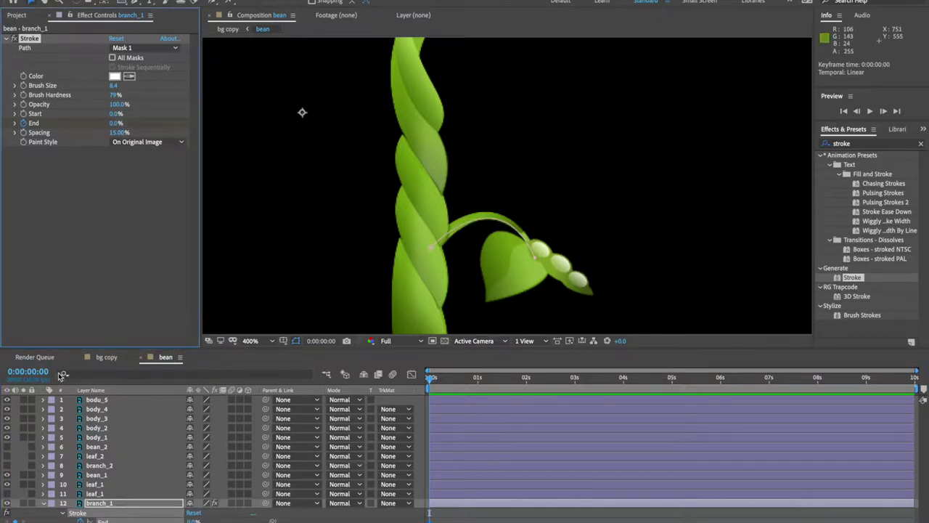
- Add a Stroke End keyframe of 100% on branch_1 at 0:00:00:05
click(434, 381)
click(436, 381)
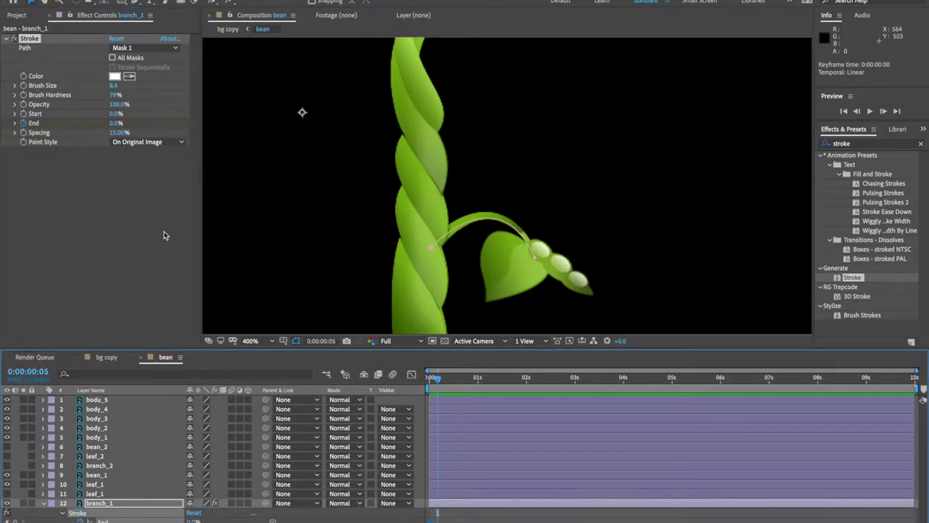
click(116, 123)
text(100)
key(Return)
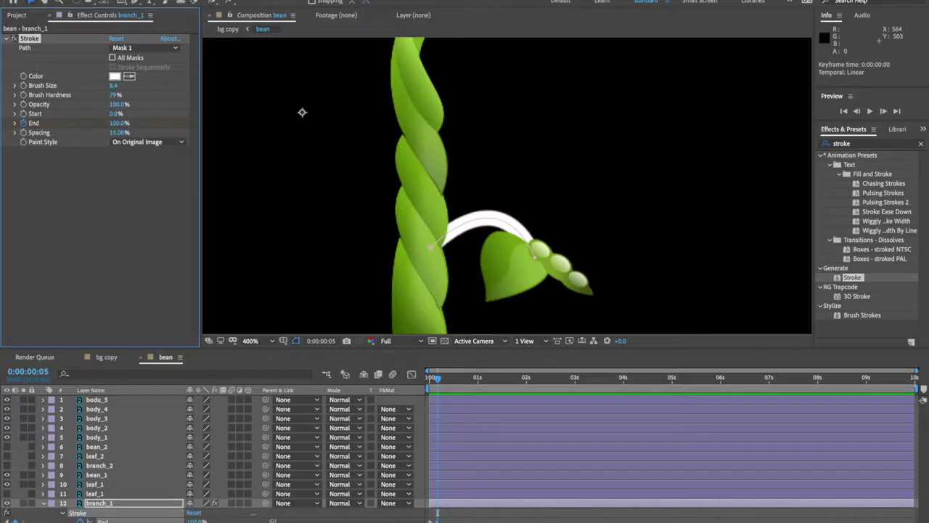
click(438, 379)
mouse_move(437, 380)
mouse_down()
mouse_move(418, 380)
mouse_move(438, 380)
mouse_up()
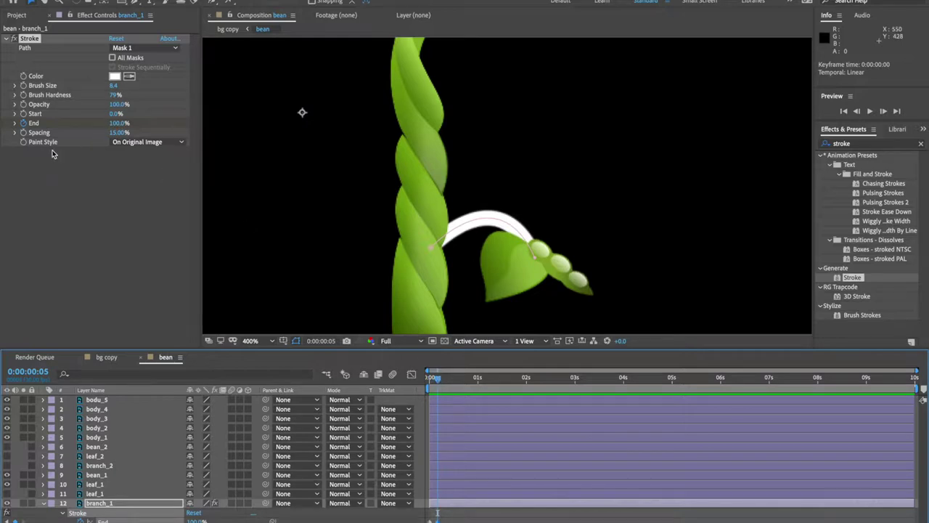
- Set the Stroke effect's paint style to Reveal Original Image and preview the growing branch
click(127, 143)
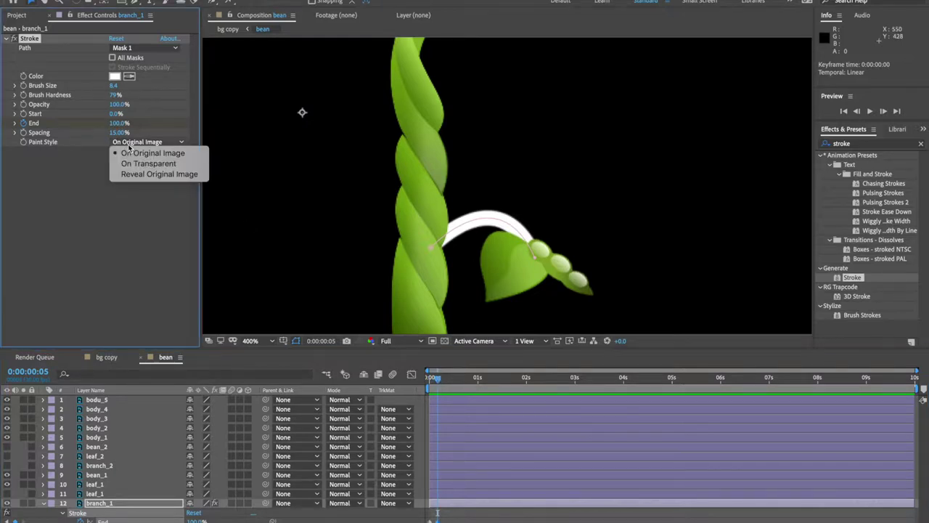
click(133, 178)
drag(428, 380, 465, 388)
key(space)
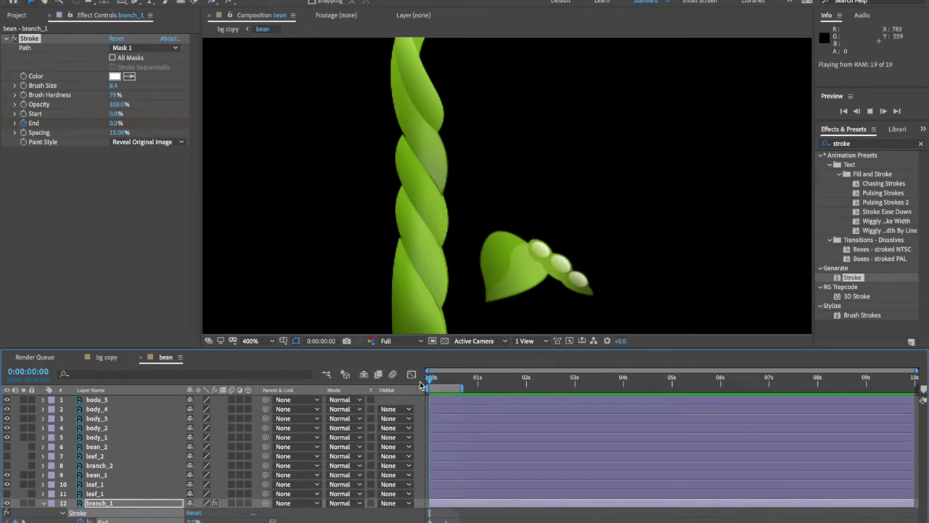
key(space)
- Apply Easy Ease to the 100% Stroke End keyframe on branch_1 and preview the animation
click(450, 518)
click(448, 515)
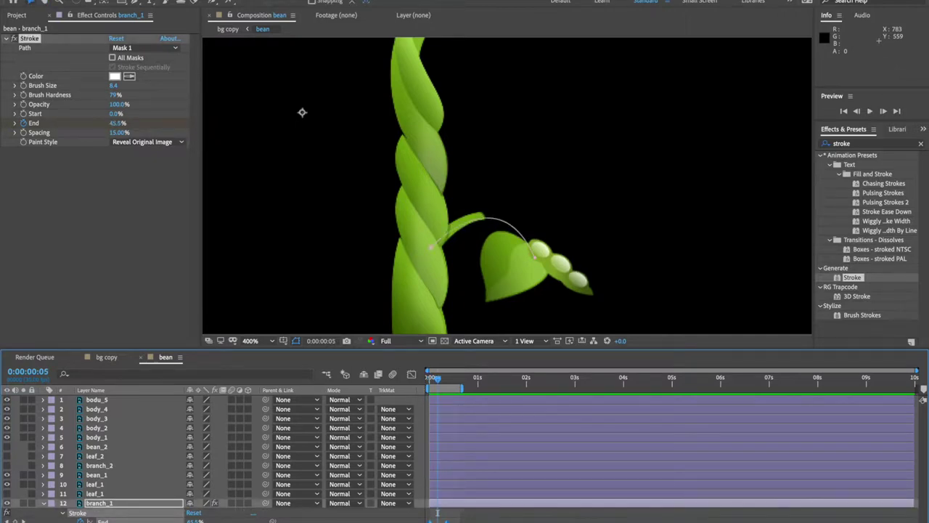
right_click(447, 519)
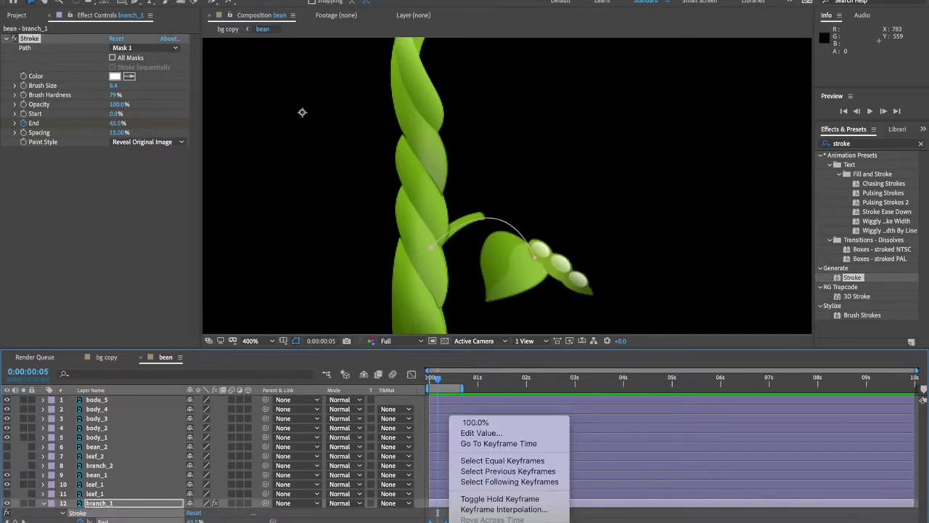
mouse_move(508, 520)
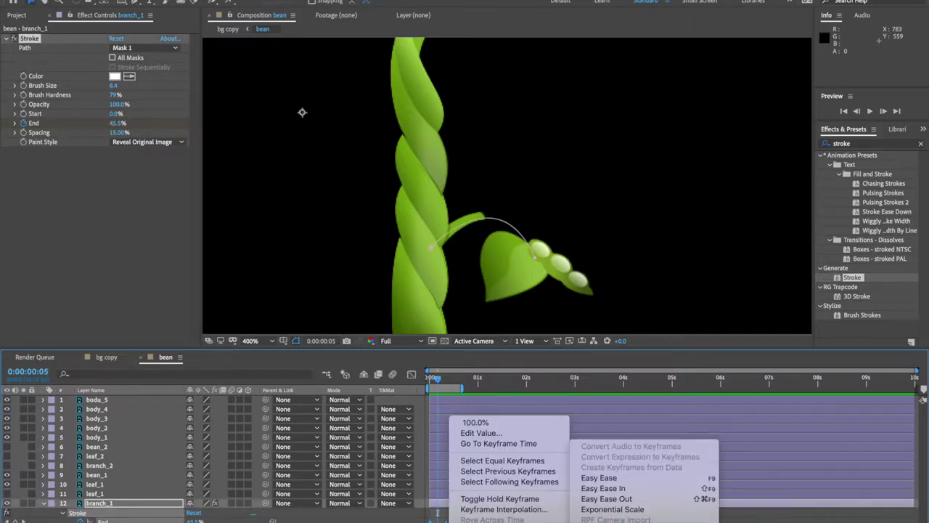
click(626, 478)
key(space)
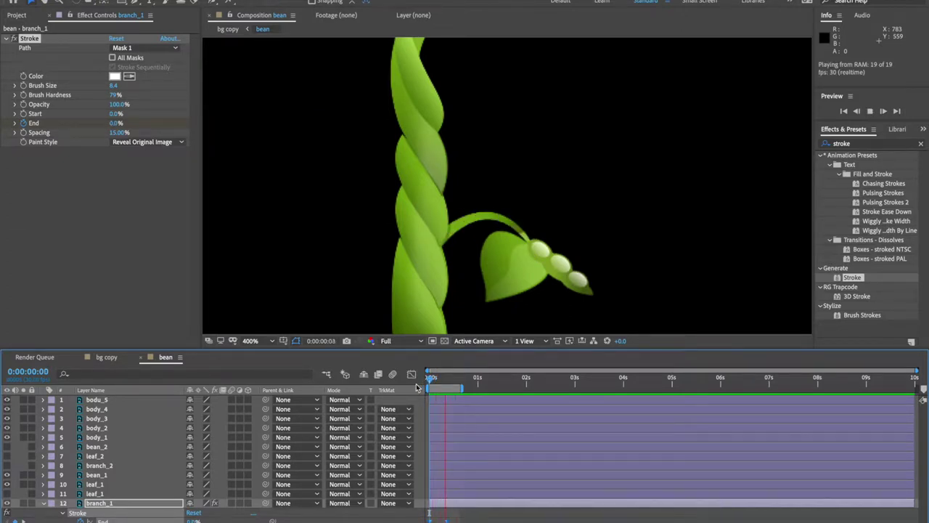
key(space)
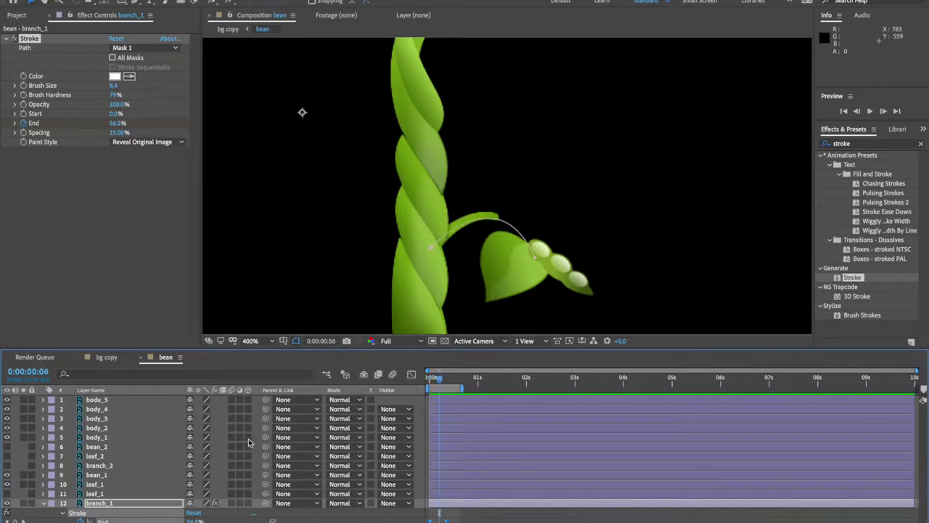
- Move the anchor point of the visible leaf_1 layer to where the leaf meets the branch tip
click(102, 485)
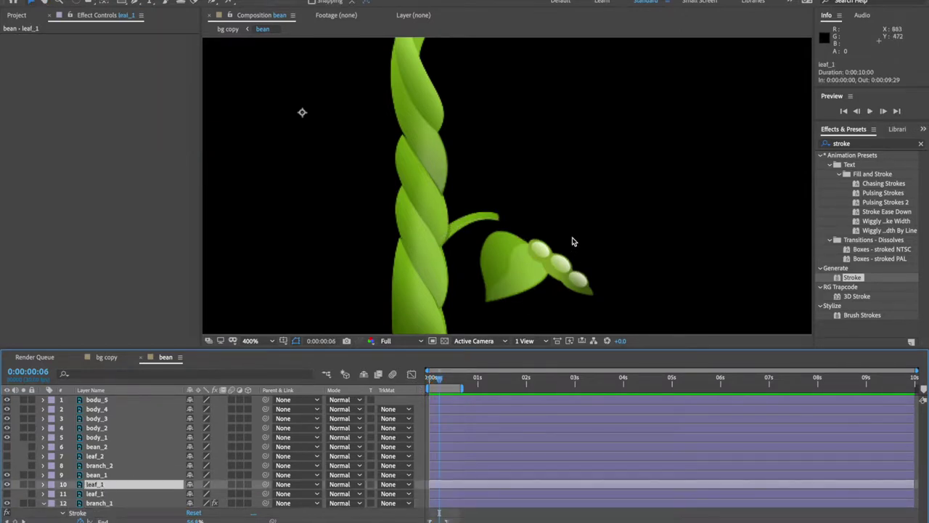
click(7, 484)
click(7, 484)
click(114, 7)
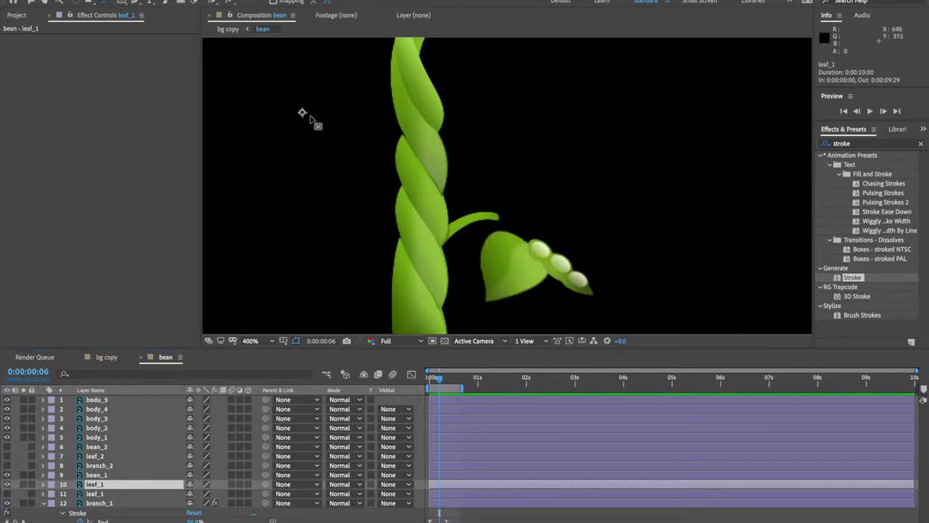
mouse_move(305, 117)
mouse_down()
mouse_move(528, 216)
mouse_move(530, 245)
mouse_move(523, 243)
mouse_up()
- Keyframe the Scale of the visible leaf_1 layer at 0:00:00:10 with a value of 0%
key(s)
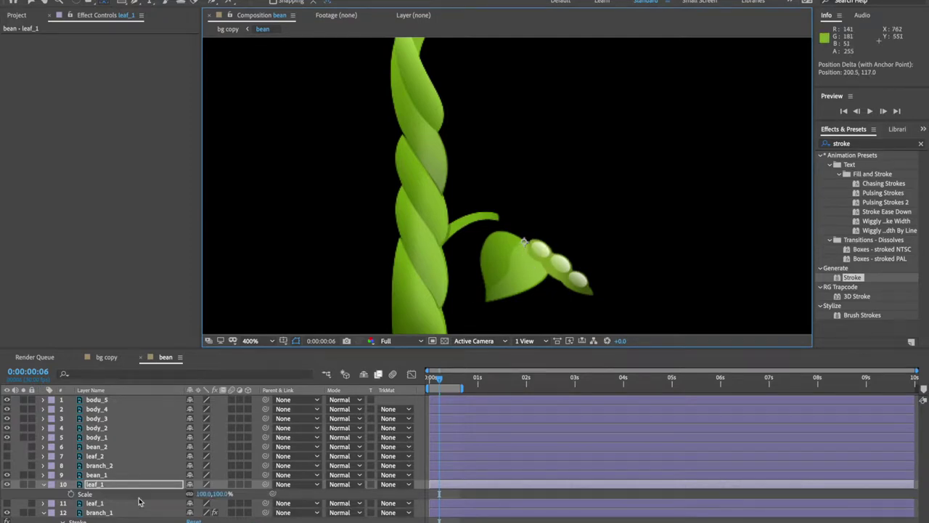
click(70, 493)
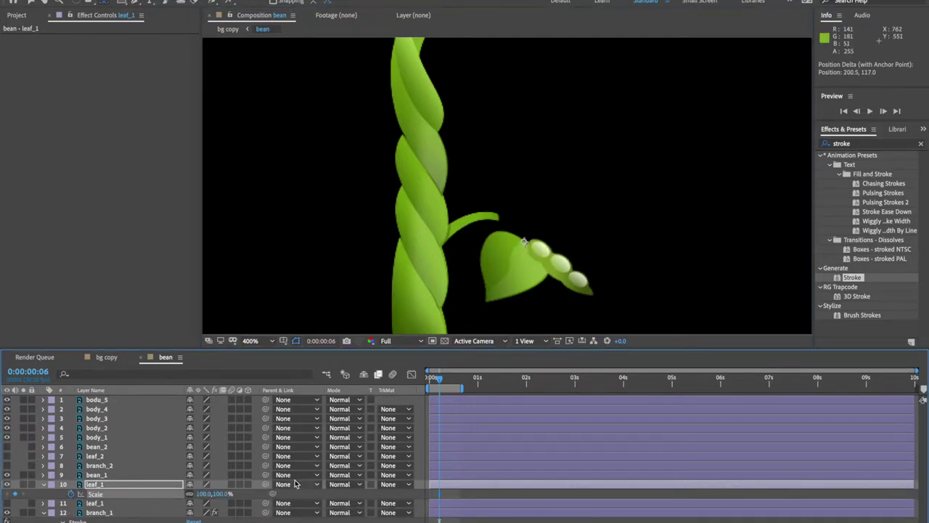
drag(439, 497, 445, 497)
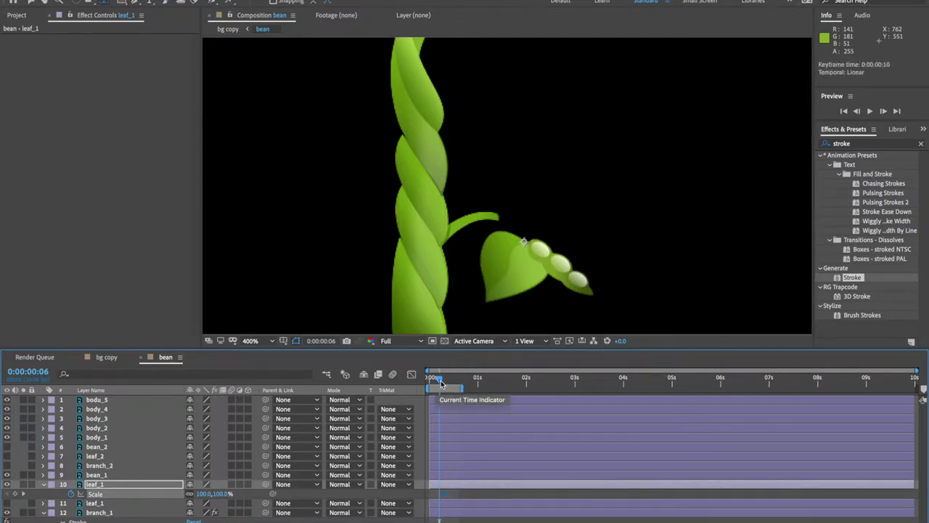
drag(439, 379, 444, 383)
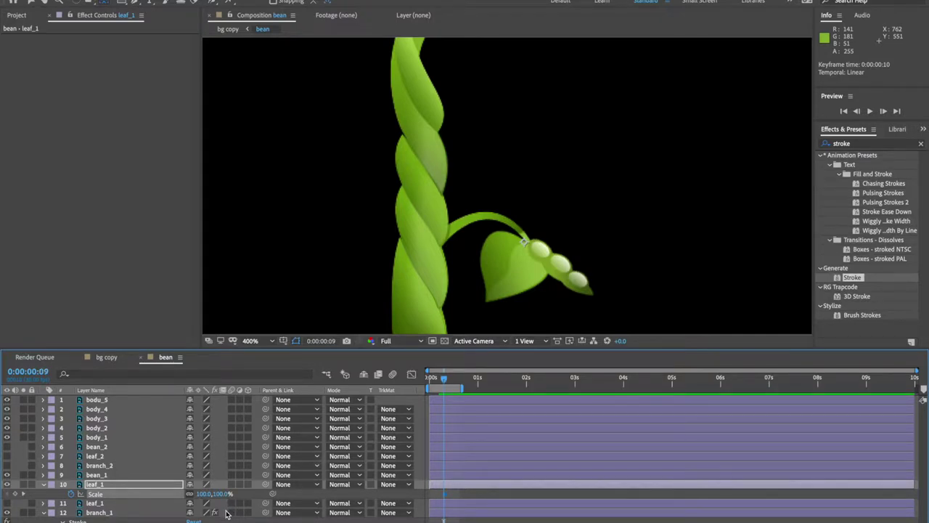
key(Home)
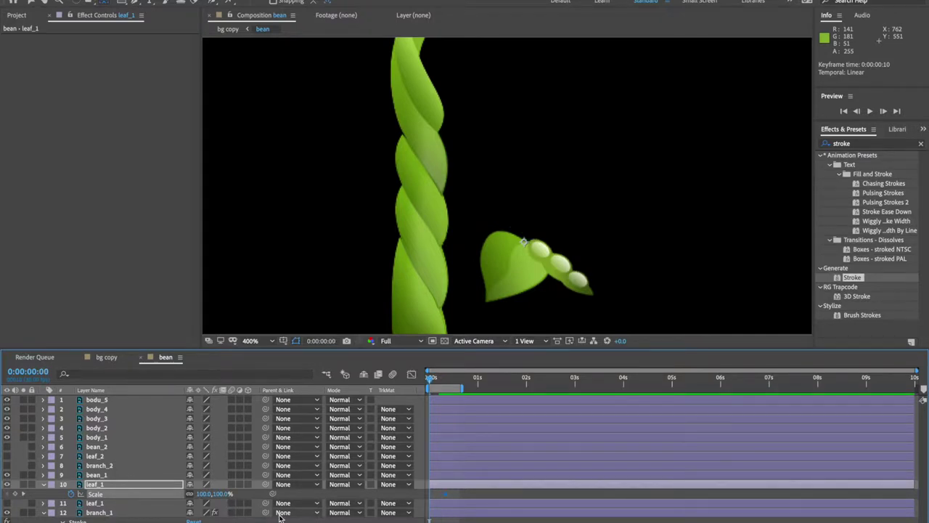
key(k)
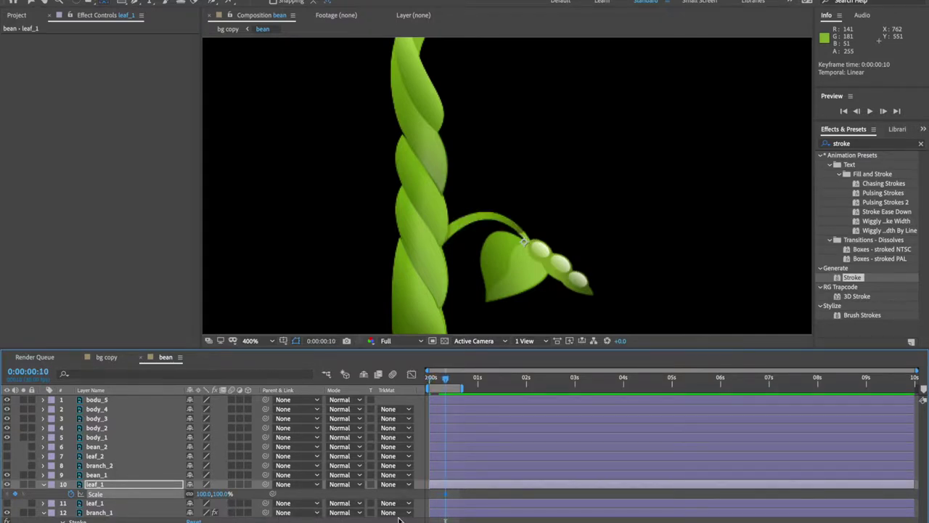
click(206, 494)
text(0)
key(Return)
- Extend the work area to 0:00:01:06 and add a 100% Scale keyframe on leaf_1 at 0:00:00:22
mouse_move(468, 392)
mouse_down()
mouse_move(484, 387)
mouse_move(458, 382)
mouse_move(469, 382)
mouse_up()
click(205, 494)
text(100)
key(Return)
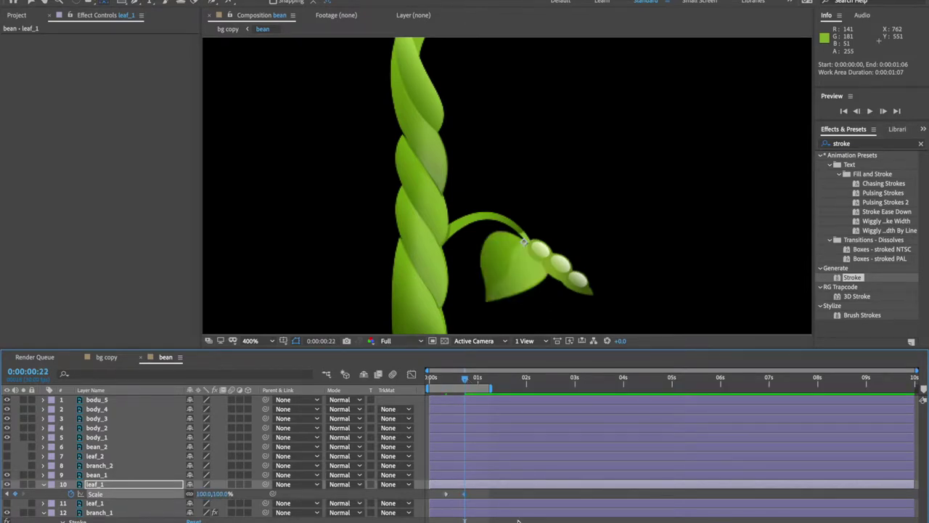
- Apply Easy Ease to both Scale keyframes of the visible leaf_1 layer
drag(482, 495, 436, 499)
right_click(466, 498)
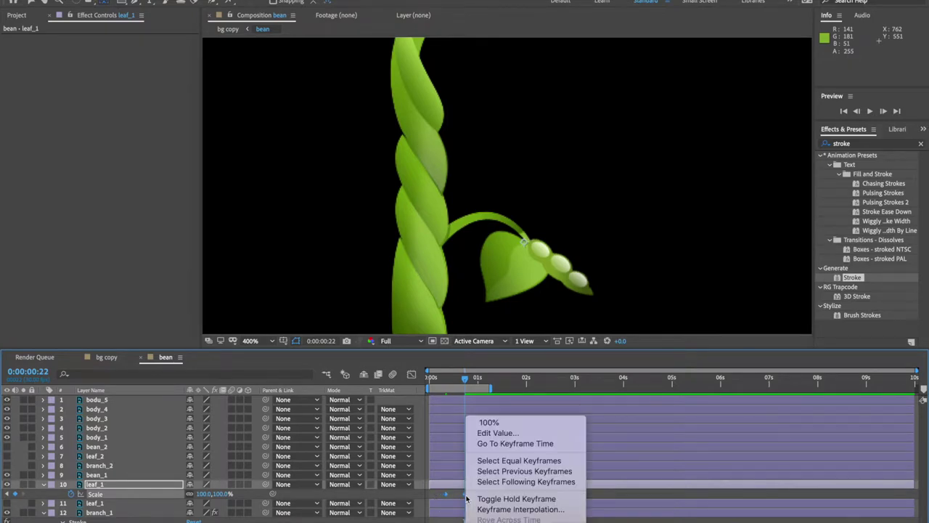
mouse_move(522, 519)
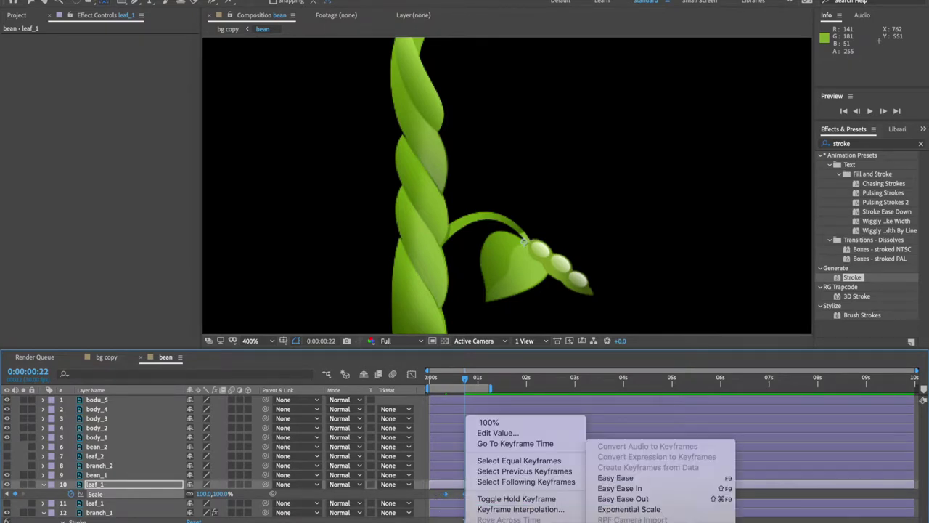
click(672, 481)
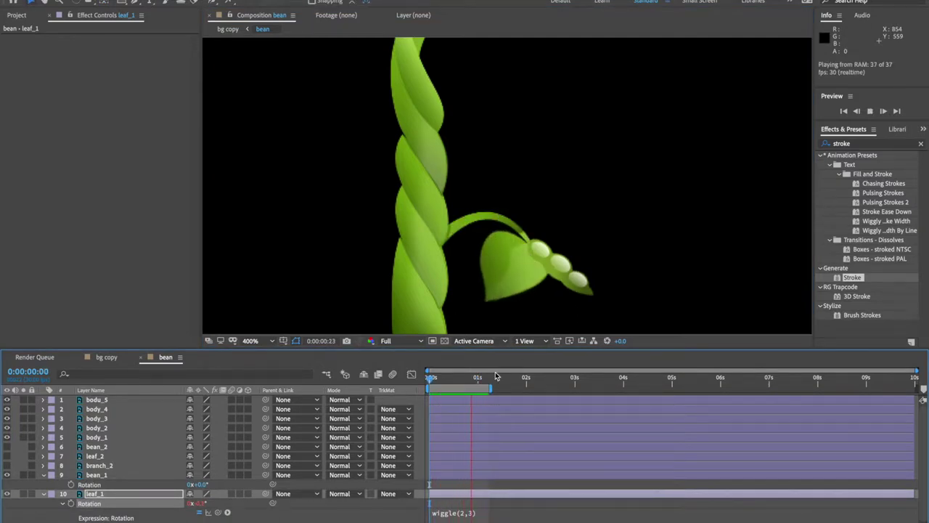
- Extend the work area to about 0:00:02:17 and preview the branch and leaf animation from the start
drag(490, 386, 523, 387)
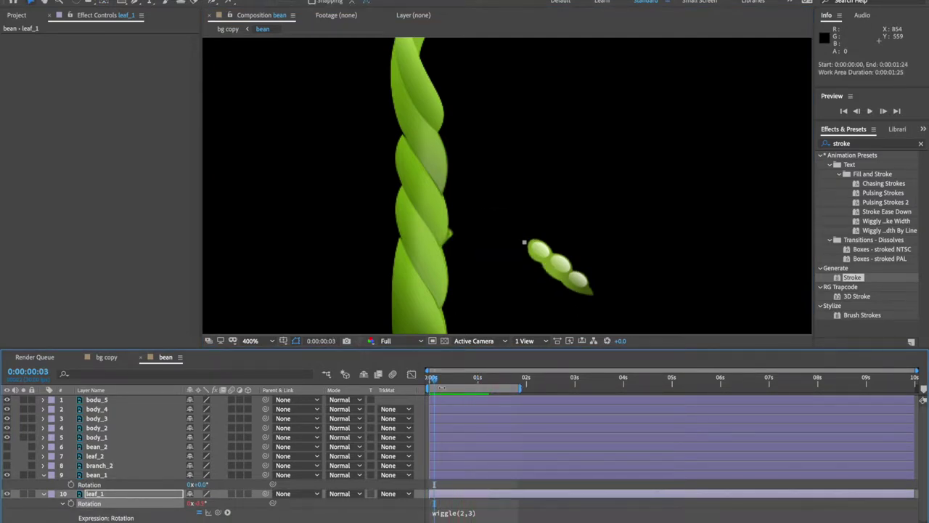
click(432, 382)
key(space)
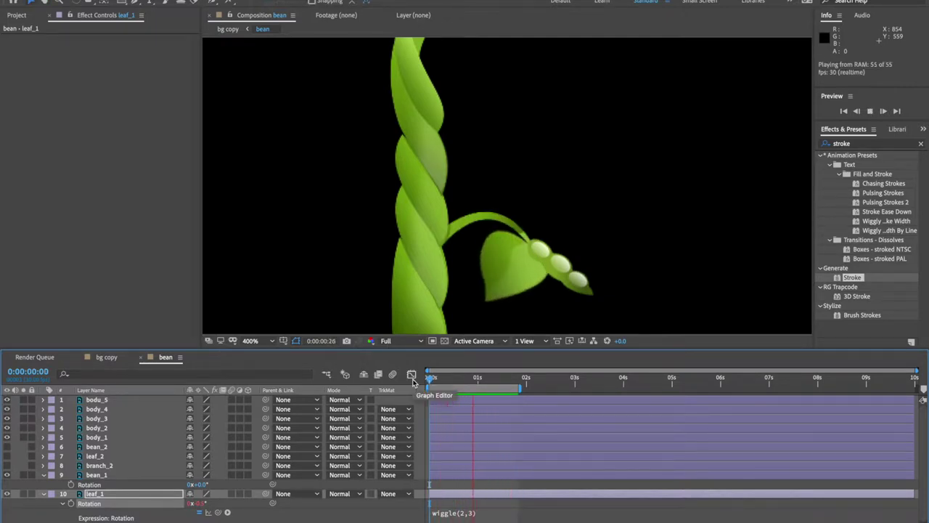
drag(519, 387, 557, 387)
key(space)
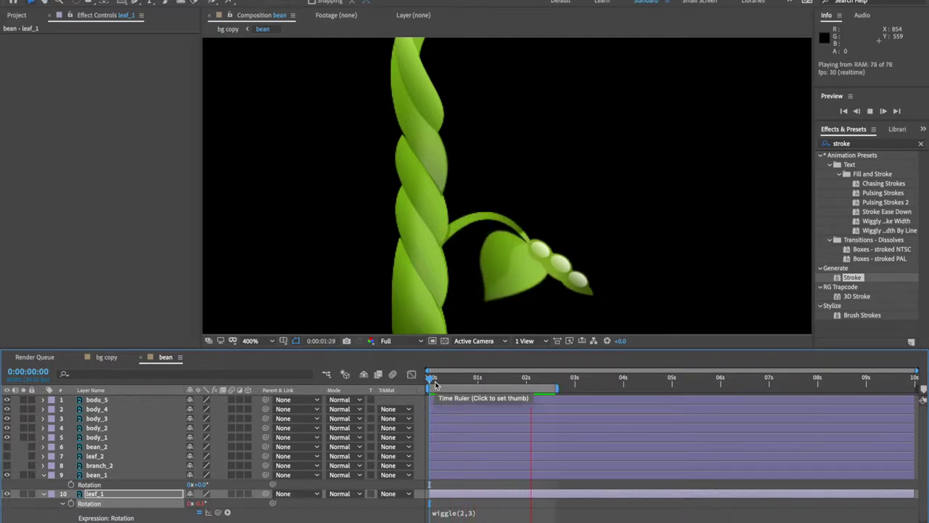
click(433, 378)
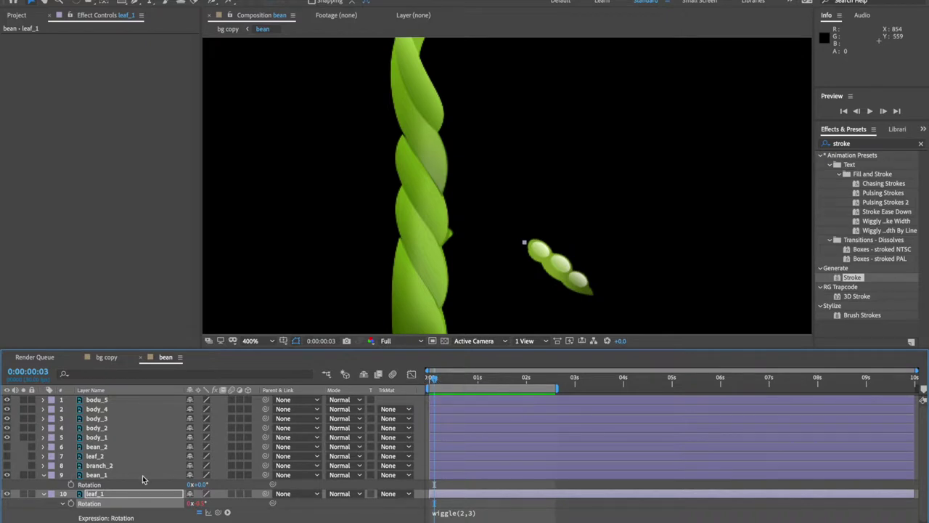
- Collapse the leaf_1 and bean_1 properties and move bean_1's anchor point to where the pod meets the branch tip
click(44, 493)
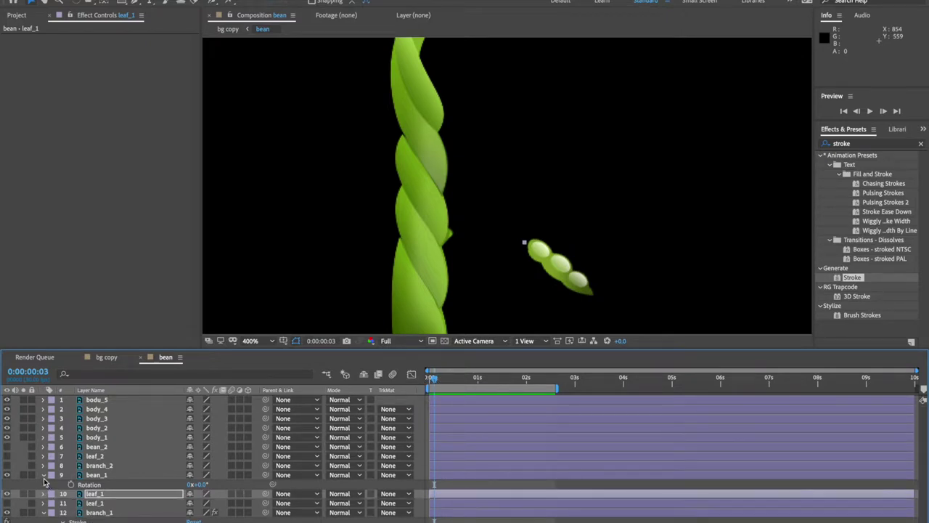
click(43, 474)
click(100, 475)
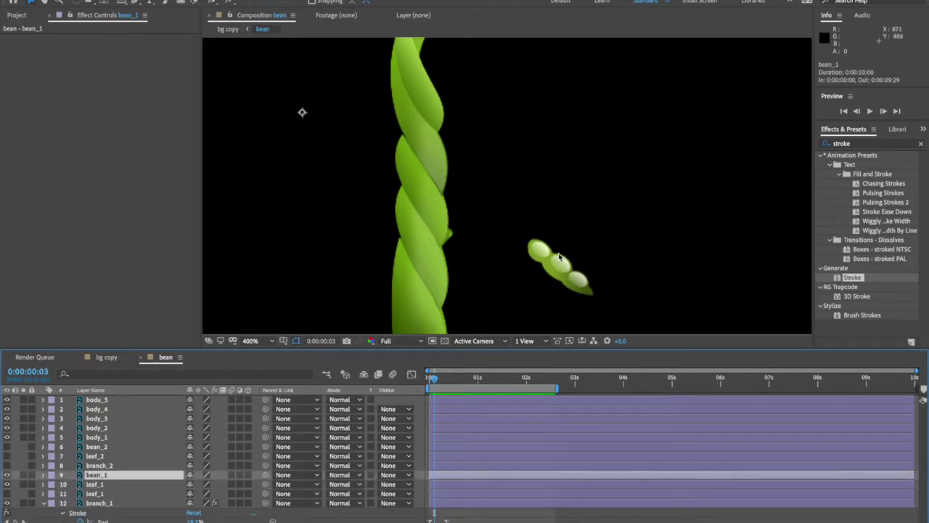
click(103, 3)
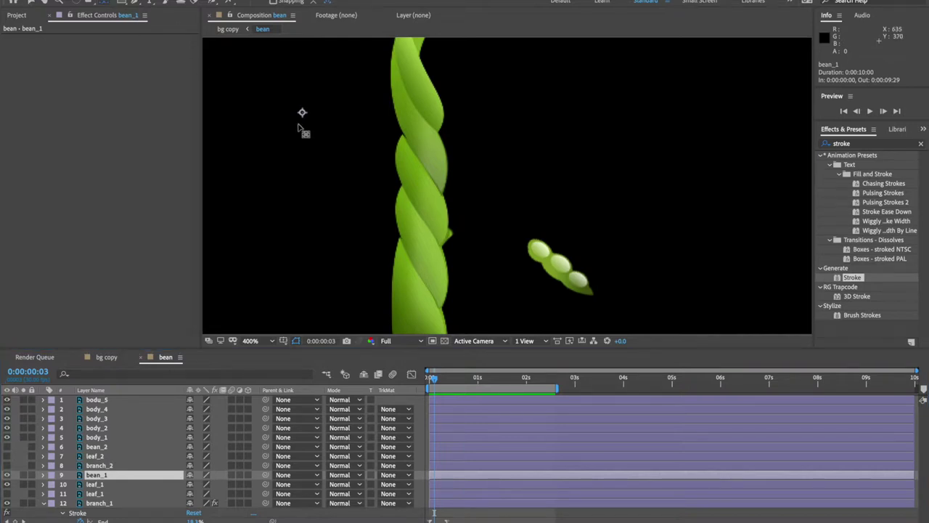
drag(302, 113, 528, 241)
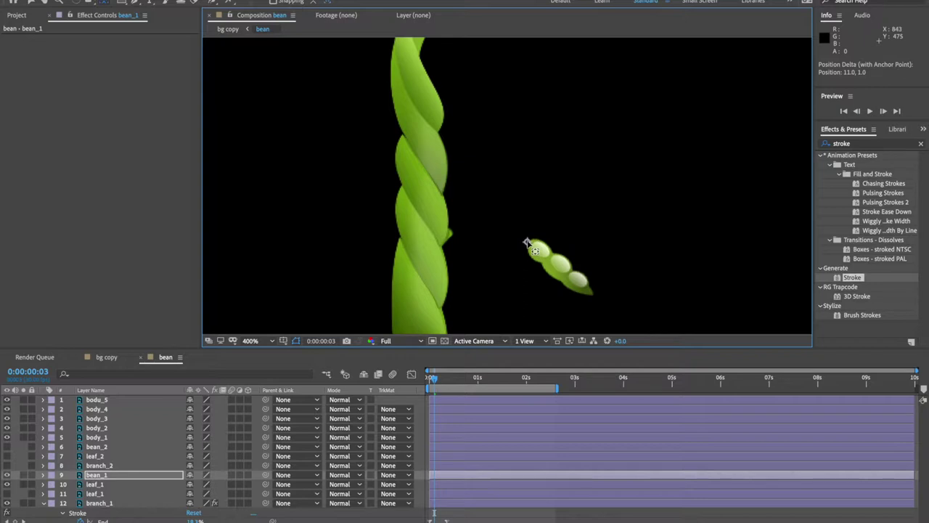
- Keyframe the Scale of bean_1 at 0:00:00:23 with a value of 0%
key(s)
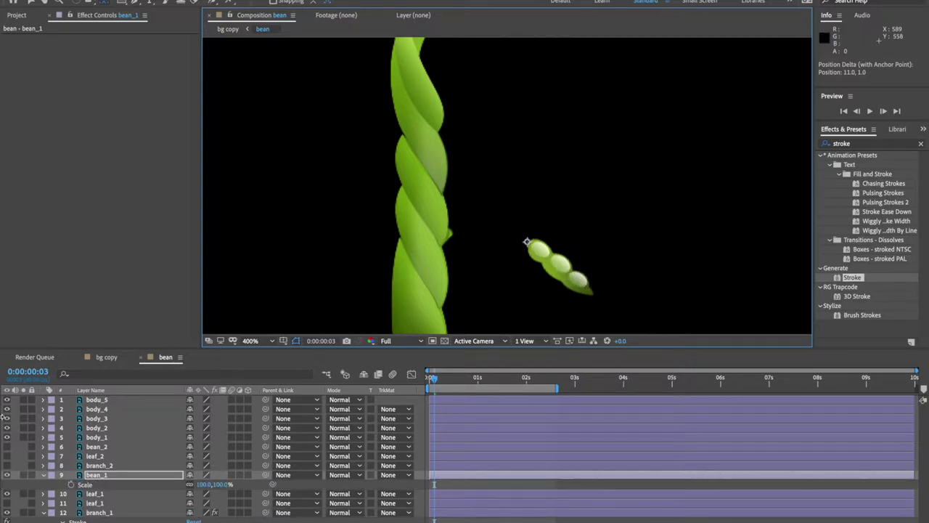
drag(440, 379, 471, 384)
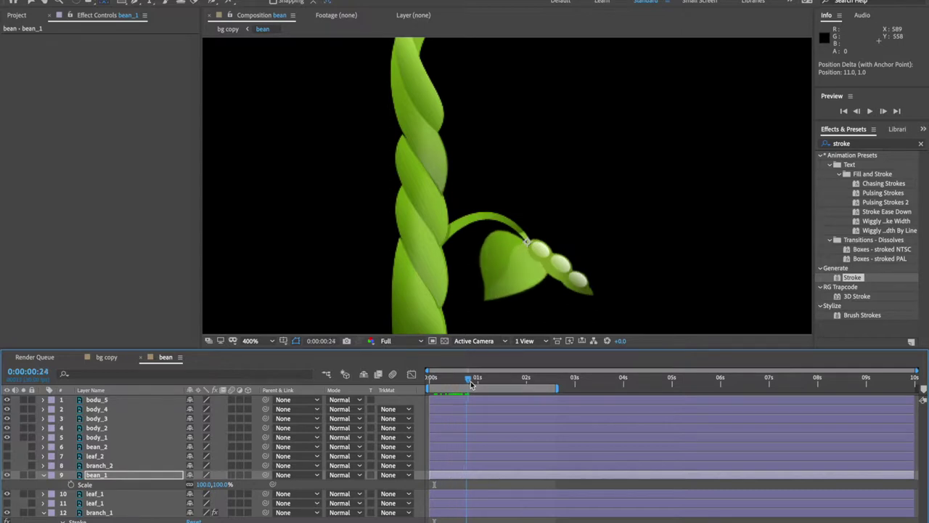
key(Page_Up)
click(70, 484)
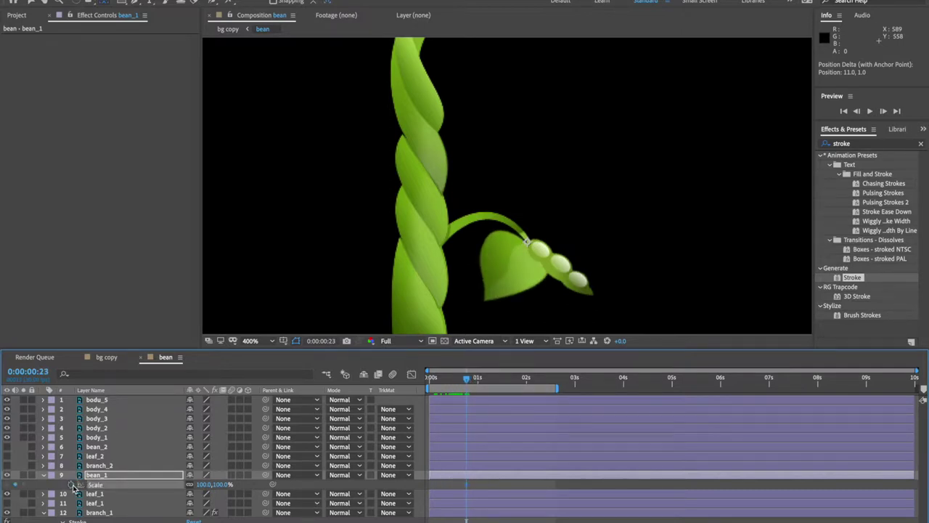
click(206, 484)
text(0)
key(Return)
- Add a 100% Scale keyframe on bean_1 at 0:00:01:06
drag(466, 378, 487, 378)
click(201, 484)
text(100)
key(Return)
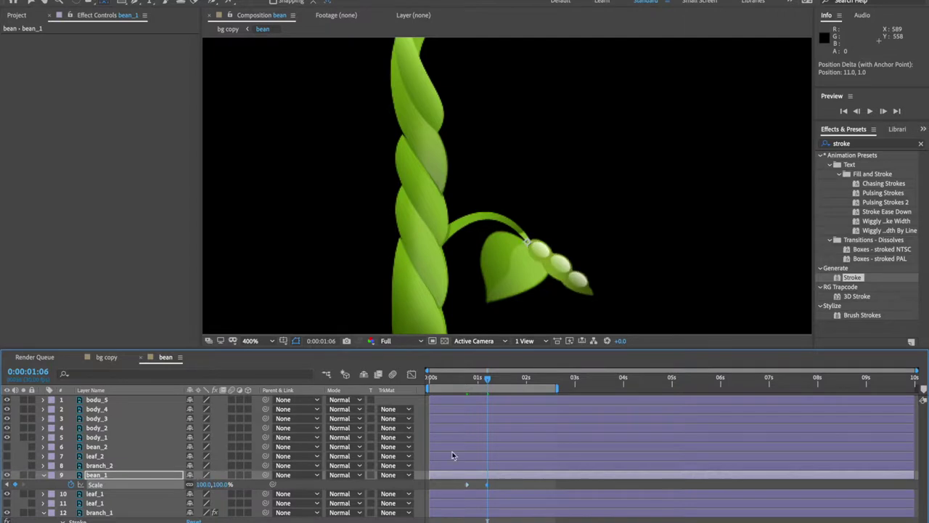
- Apply Easy Ease to both Scale keyframes of bean_1 and preview the animation from the start
drag(502, 484, 458, 489)
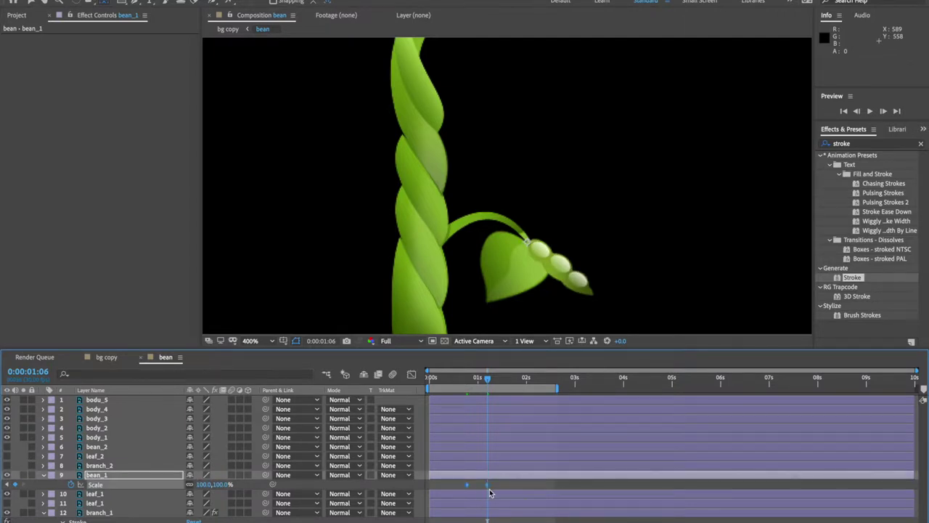
right_click(490, 489)
mouse_move(559, 520)
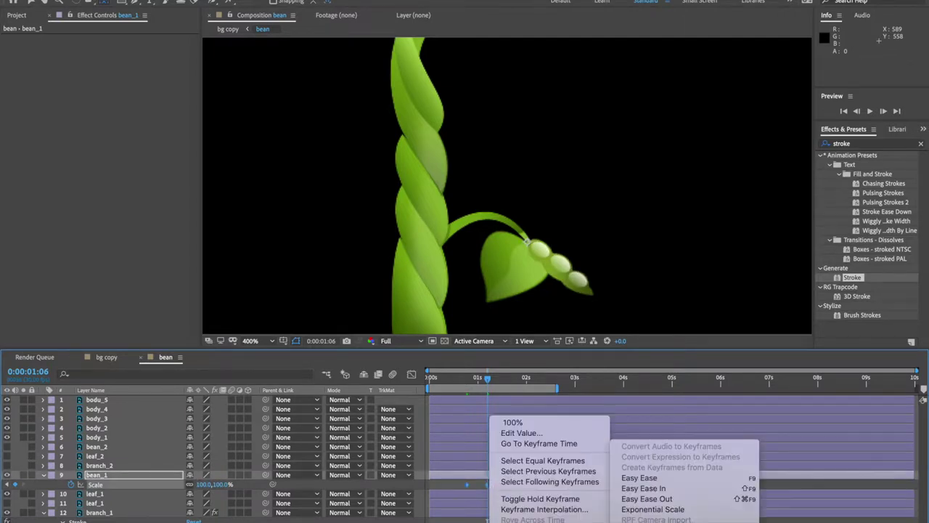
click(682, 477)
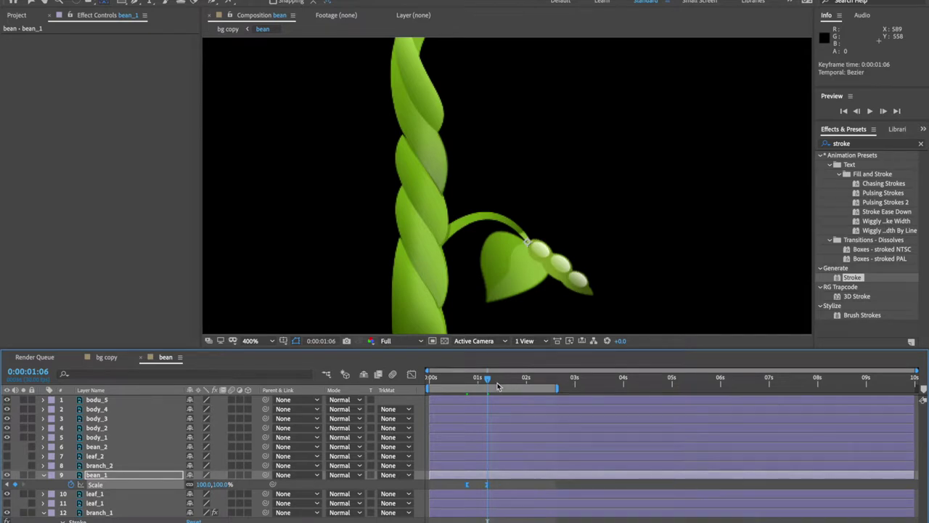
click(441, 378)
key(space)
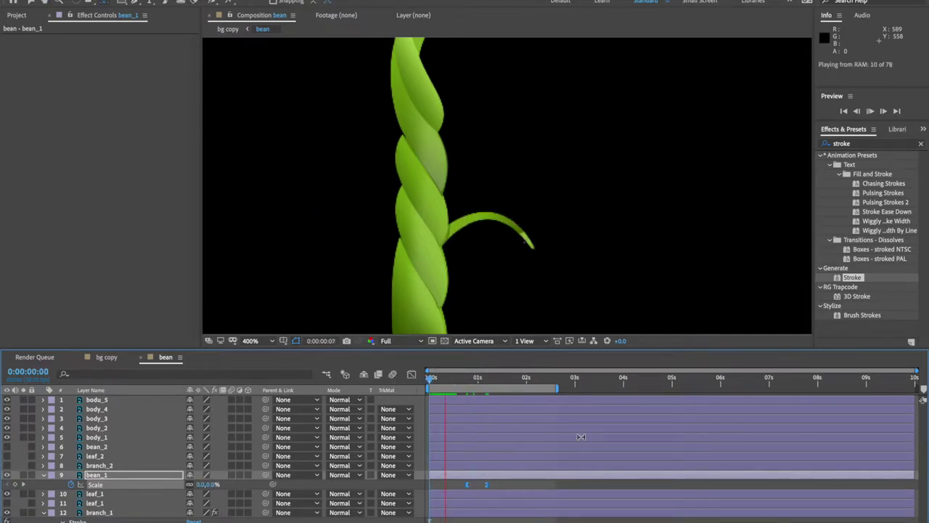
key(space)
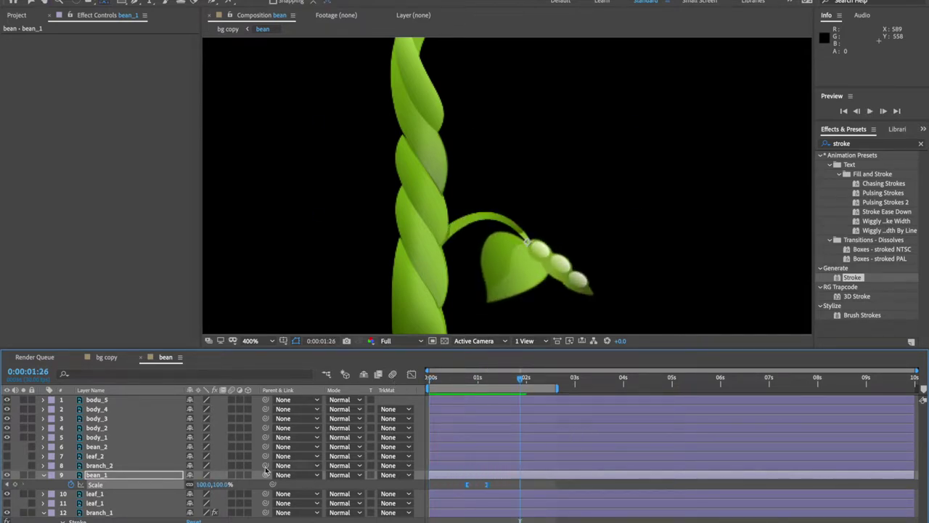
- Add the expression wiggle(3,4) to the Rotation of bean_1 and preview the motion
click(114, 476)
key(r)
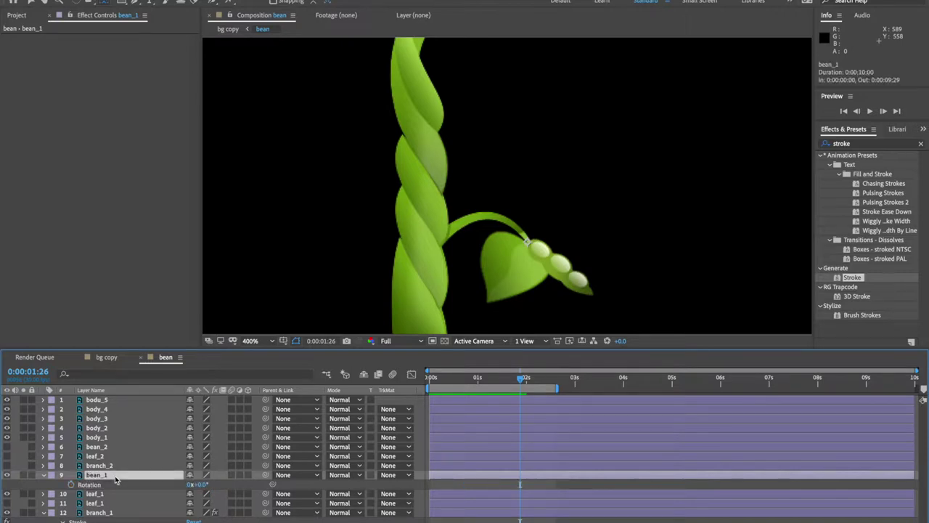
alt+click(71, 485)
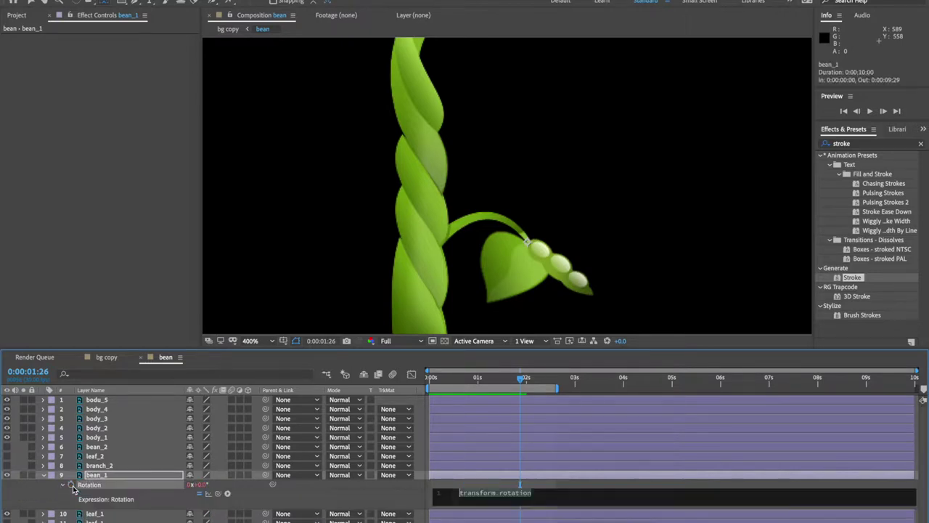
text(wi)
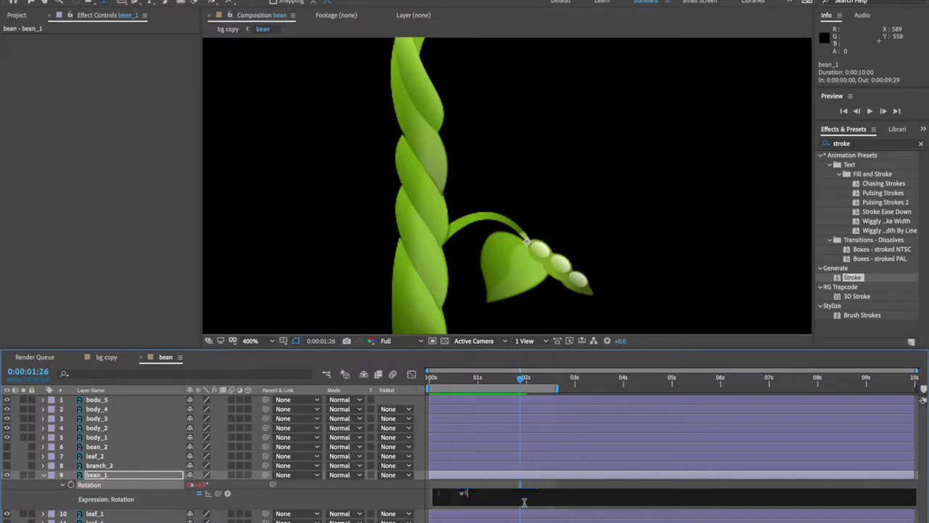
text(ggle)
key(Return)
click(289, 153)
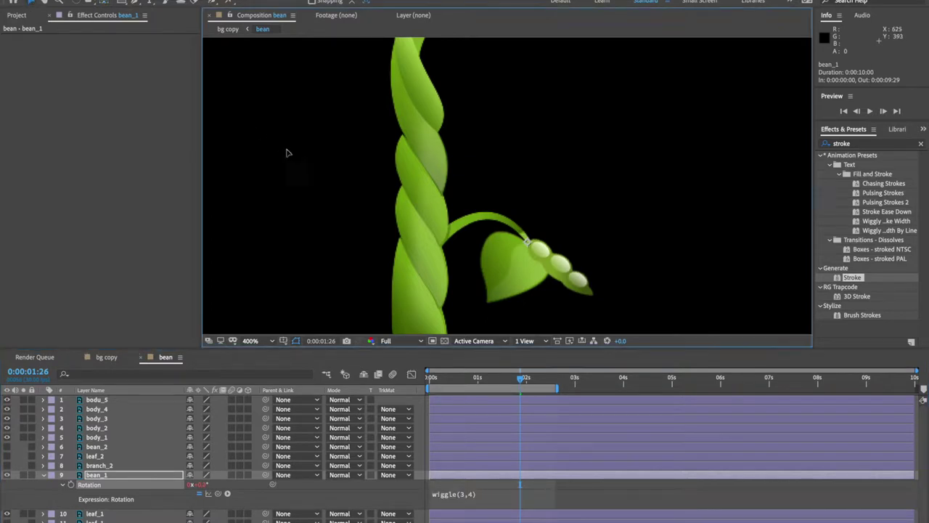
key(space)
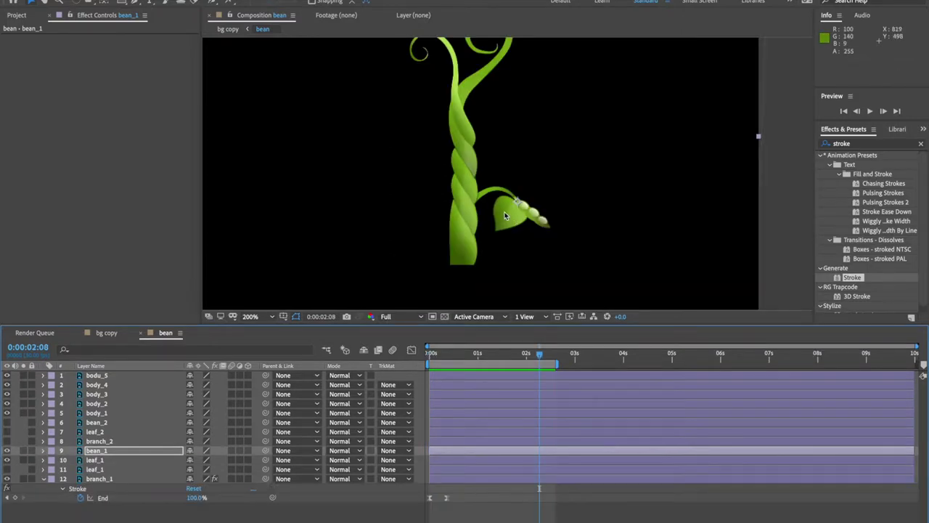
- Pre-compose the visible leaf_1 layer as leaf_1 Comp 1, moving all attributes into the new composition
click(100, 460)
key(s)
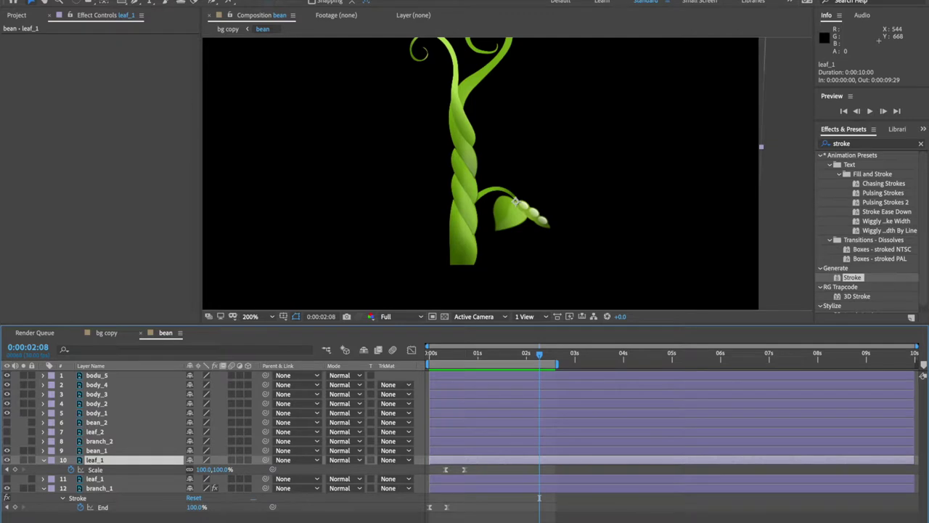
click(149, 1)
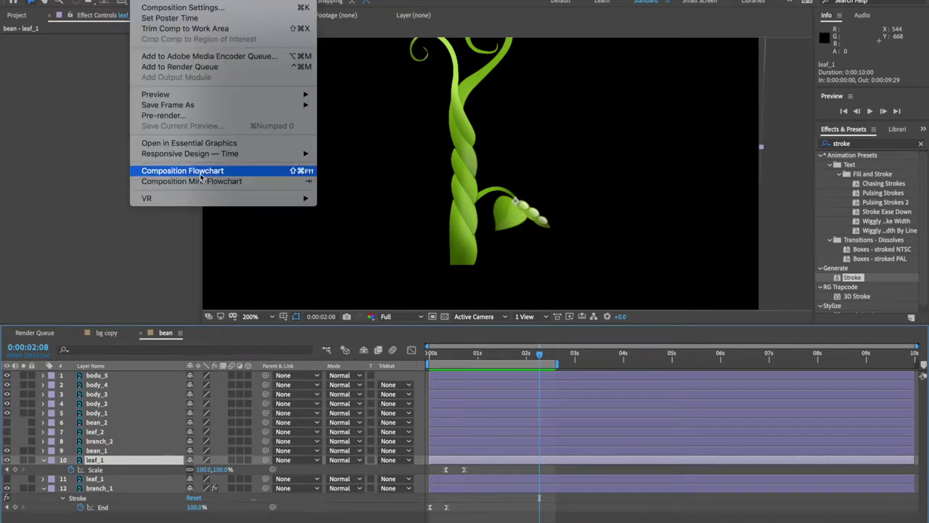
mouse_move(203, 1)
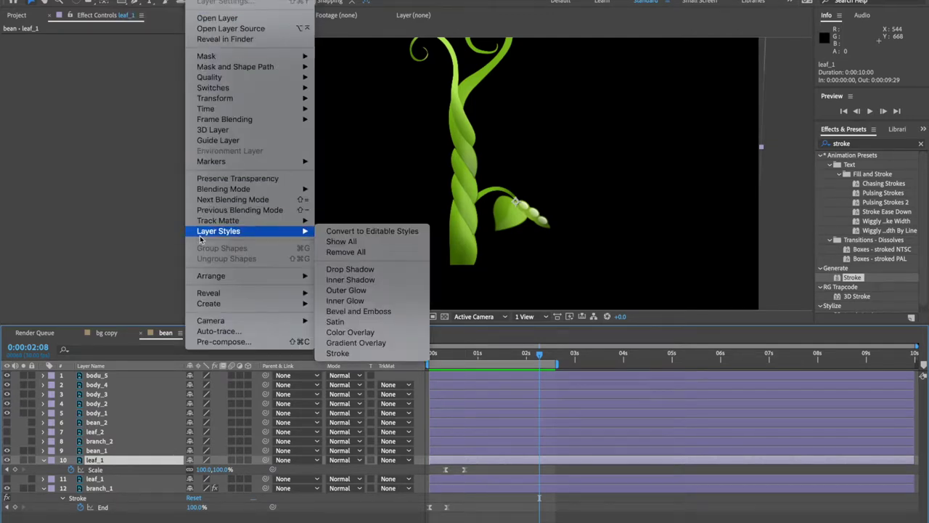
click(297, 344)
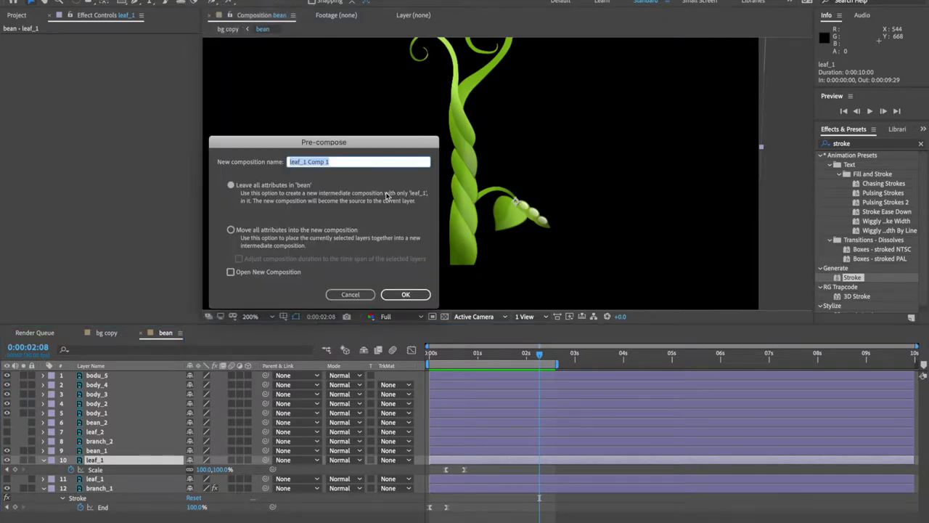
click(231, 230)
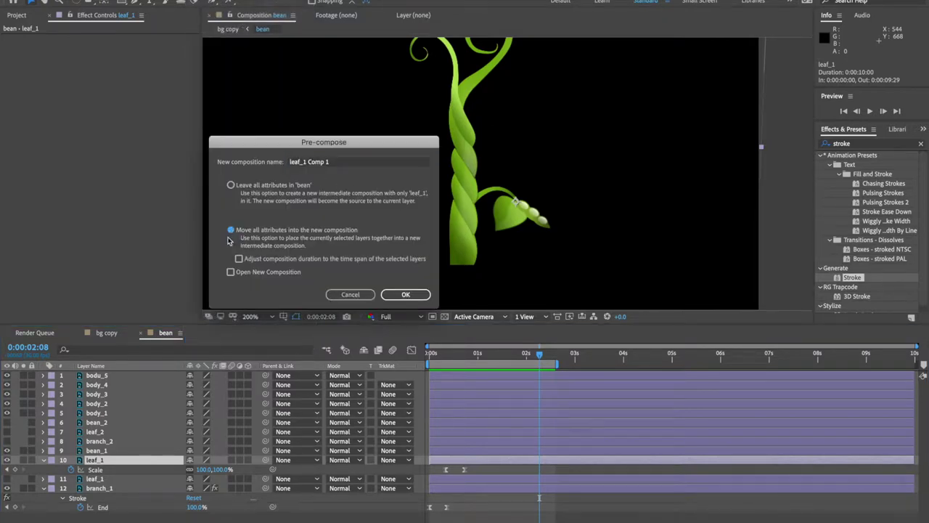
click(405, 294)
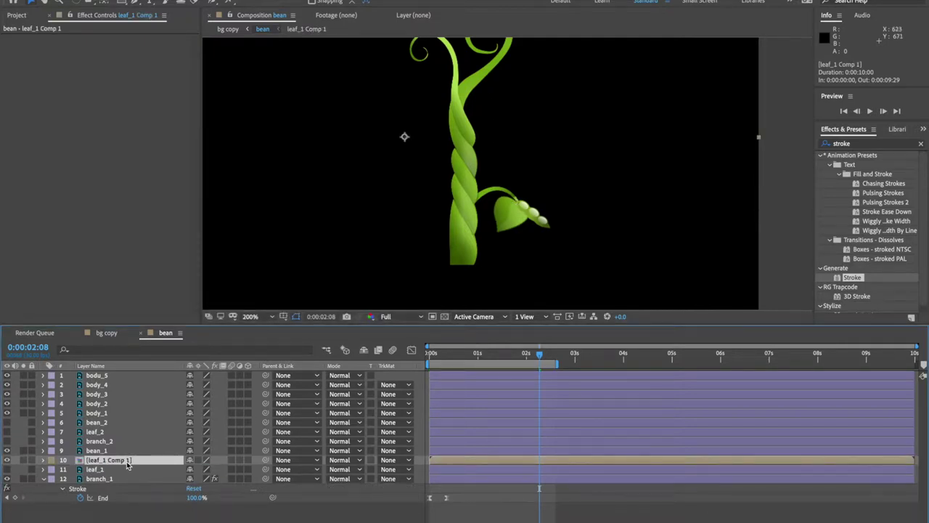
- Duplicate leaf_1 Comp 1 and move the duplicate's anchor point to where the leaf meets the branch tip
key(ctrl+d)
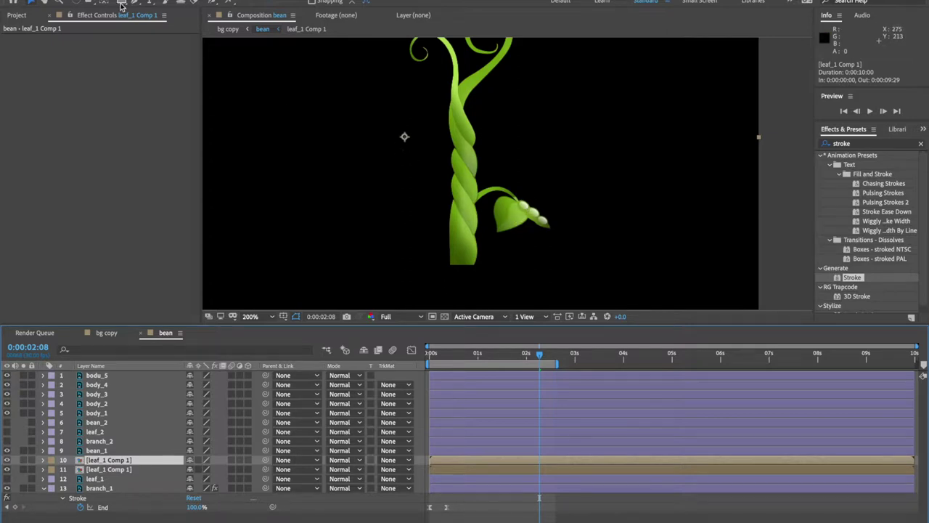
drag(405, 138, 518, 206)
click(29, 3)
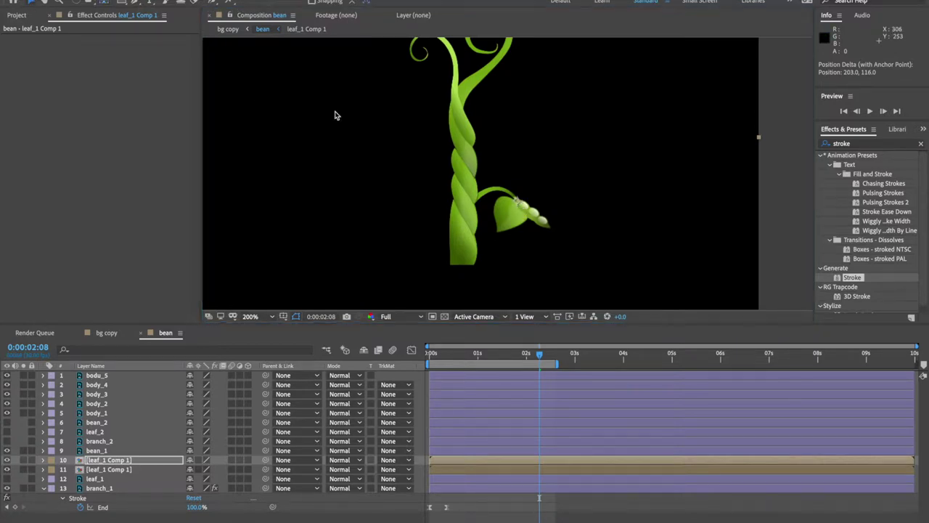
- Rotate the duplicate leaf to 188° and place it on the upper side of the branch at about 815, 451
drag(545, 231, 512, 196)
key(r)
drag(202, 470, 313, 479)
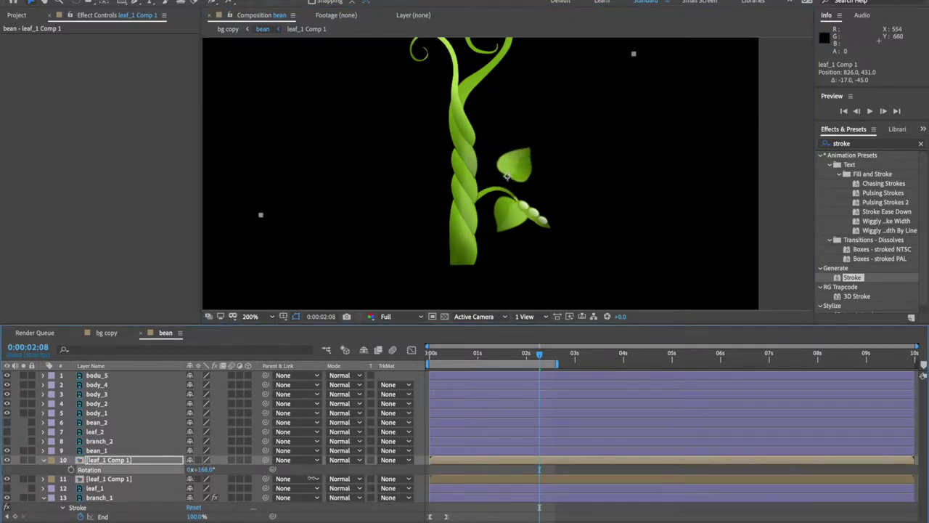
drag(523, 180, 510, 188)
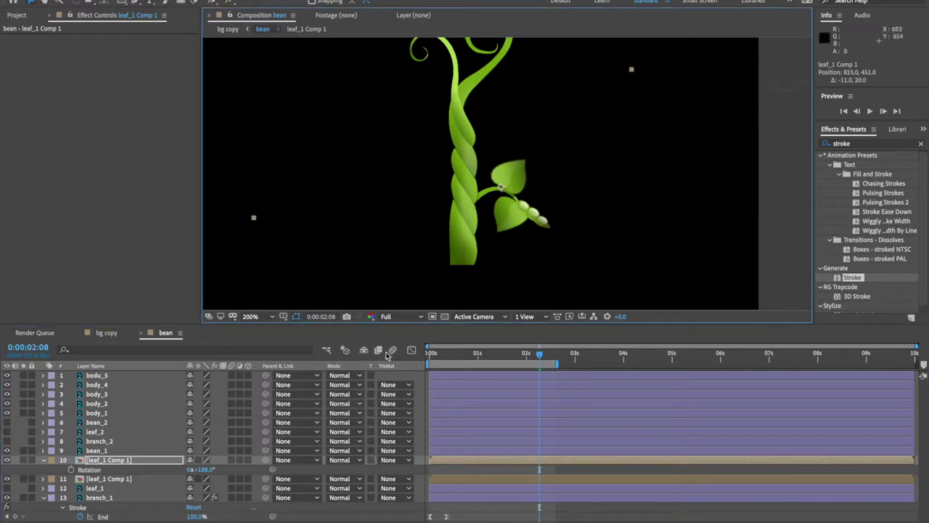
- Scale the duplicate leaf to 79%, reposition it on the branch at about 823, 456, and preview the animation from the start
key(s)
drag(203, 469, 191, 470)
drag(510, 185, 514, 187)
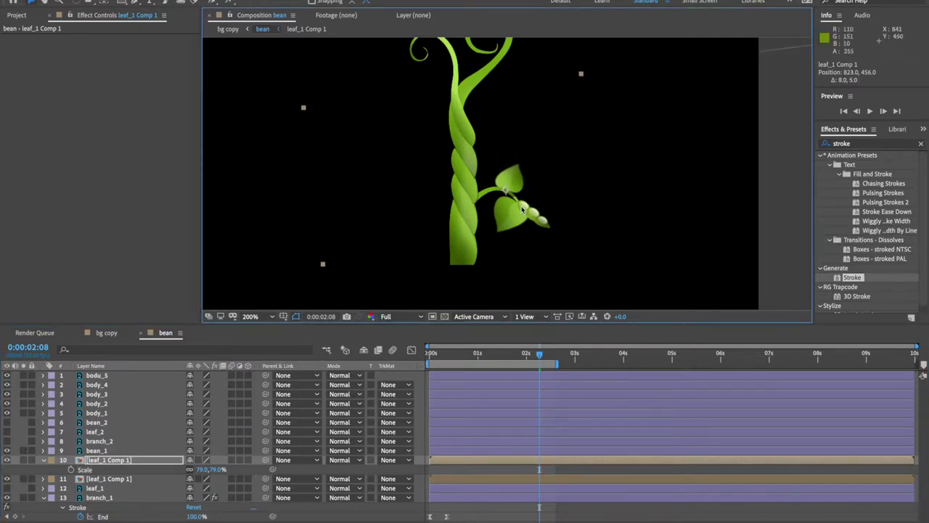
key(Home)
key(space)
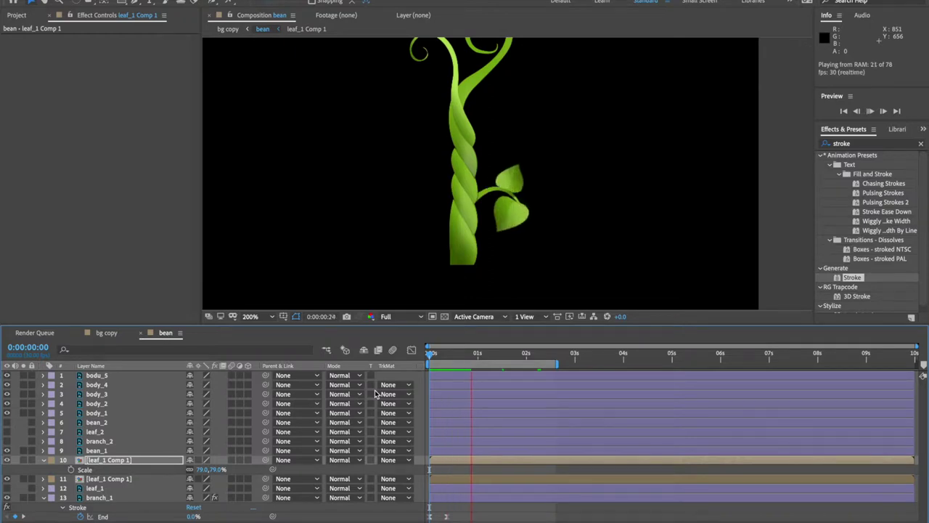
key(space)
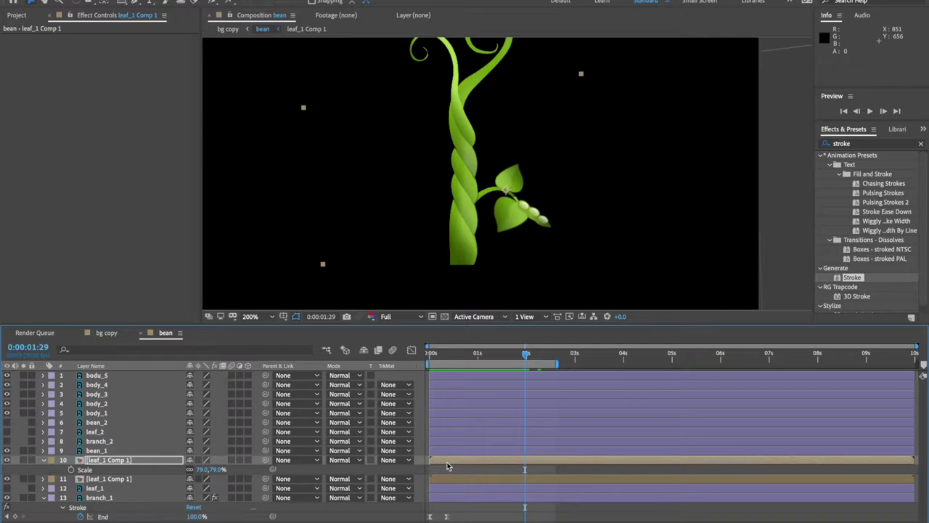
- Delay the duplicate leaf layer so it starts at 0:00:00:07, and check the leaf timing in a preview
drag(447, 466, 457, 463)
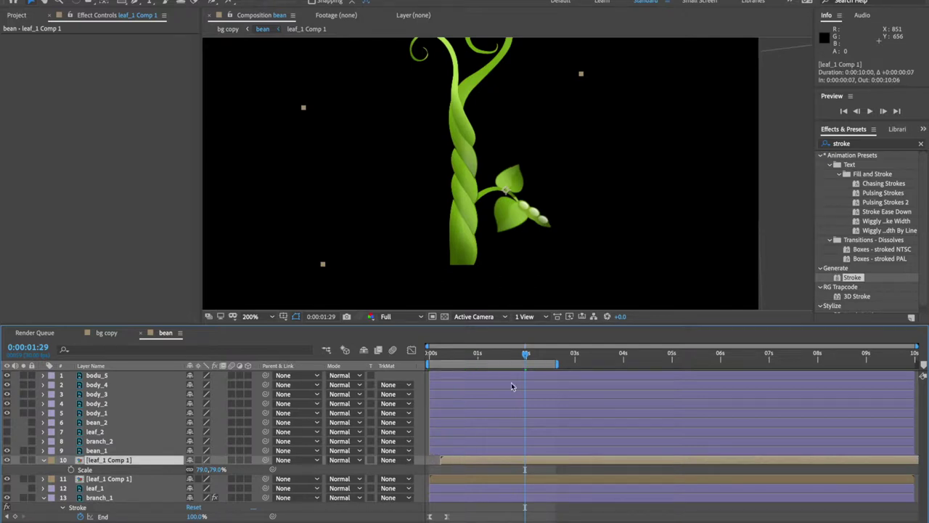
key(Home)
key(space)
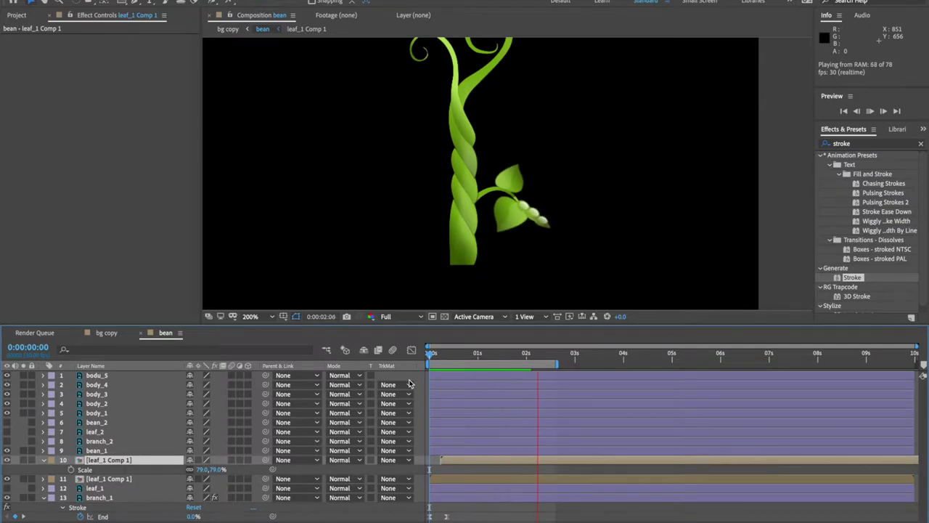
key(space)
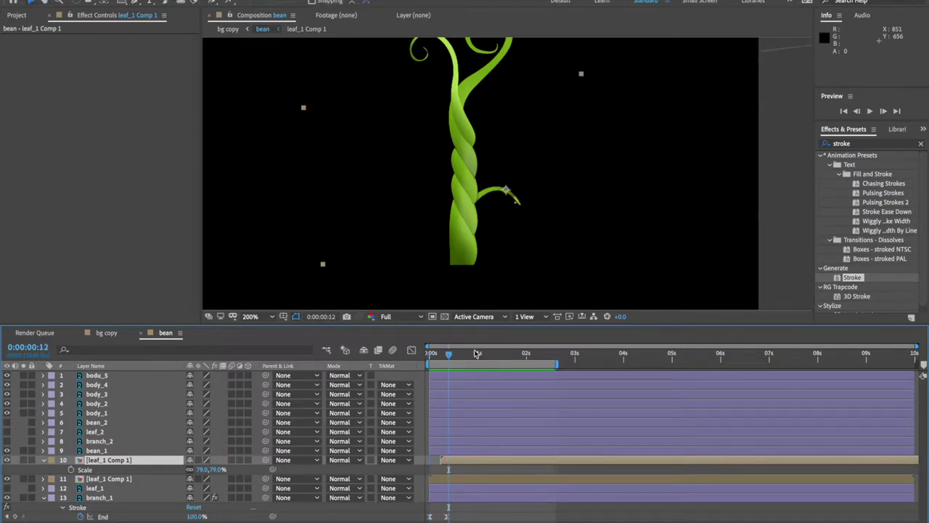
drag(448, 361, 509, 360)
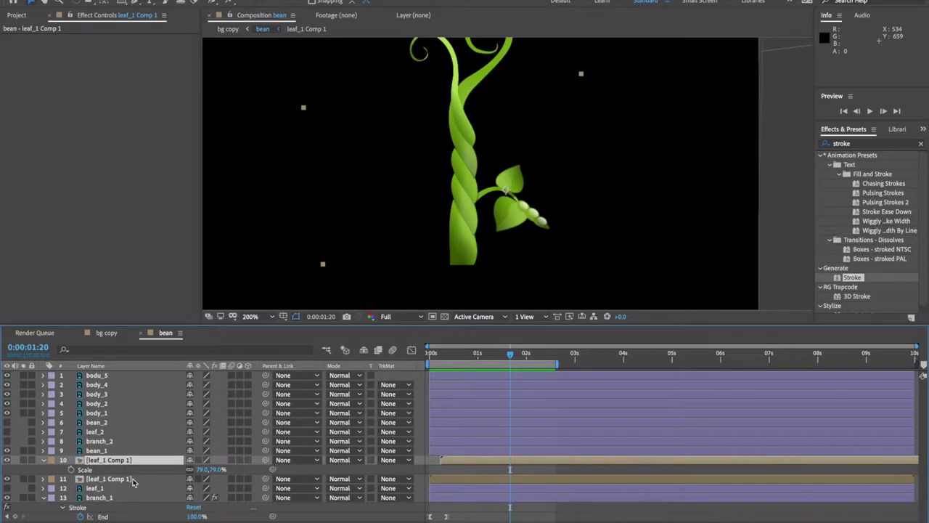
- Pre-compose bean_1, both leaf_1 Comp 1 layers and branch_1 into a new composition named group1
shift+click(108, 479)
shift+click(114, 489)
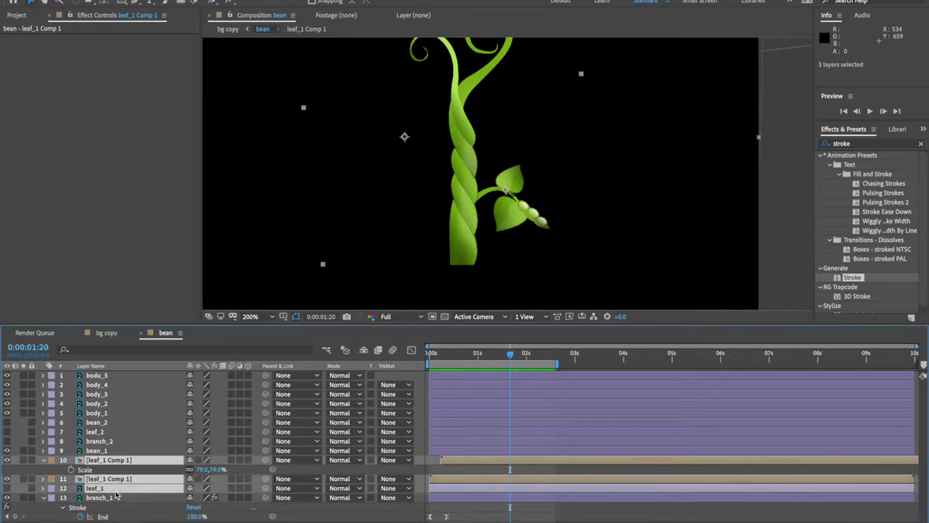
ctrl+click(110, 491)
ctrl+click(107, 499)
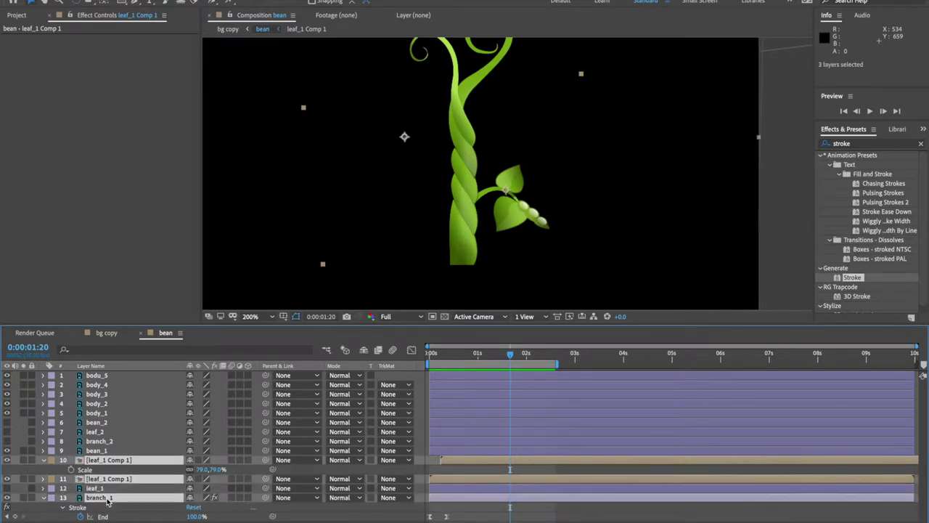
ctrl+click(101, 450)
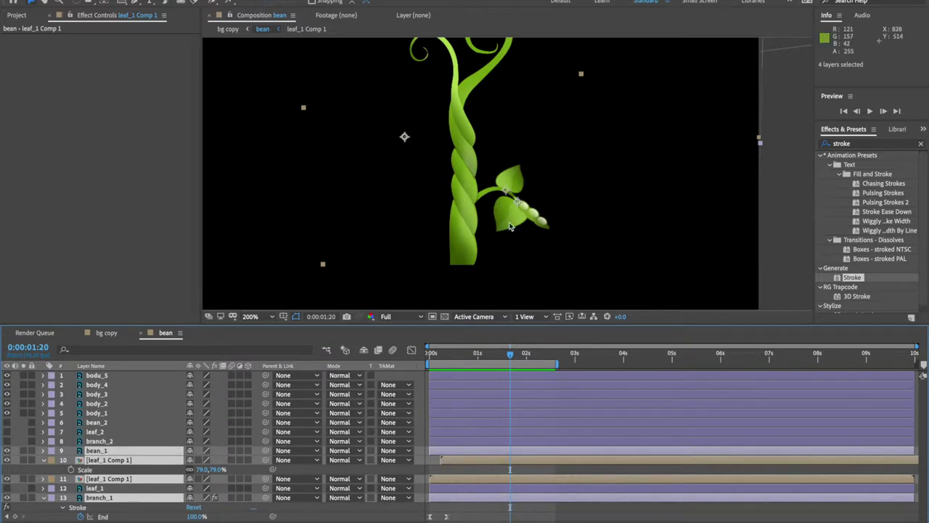
click(199, 0)
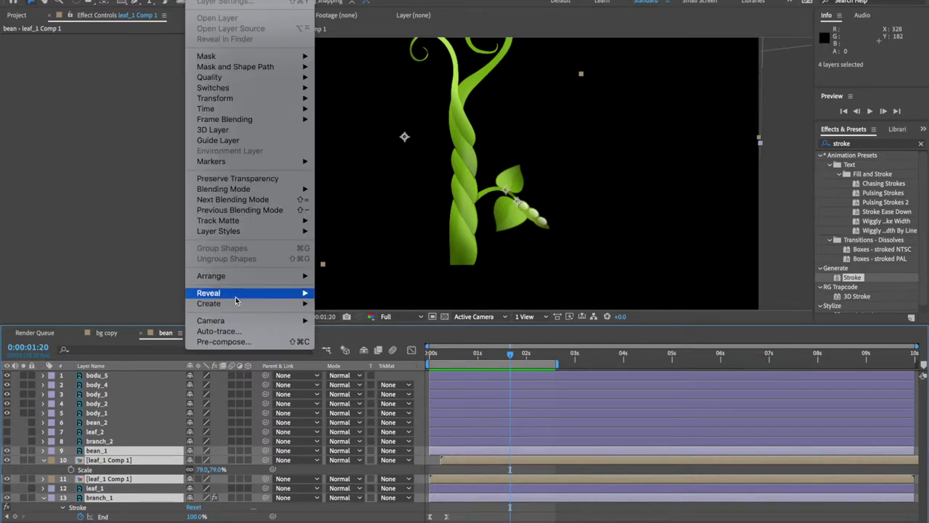
click(299, 341)
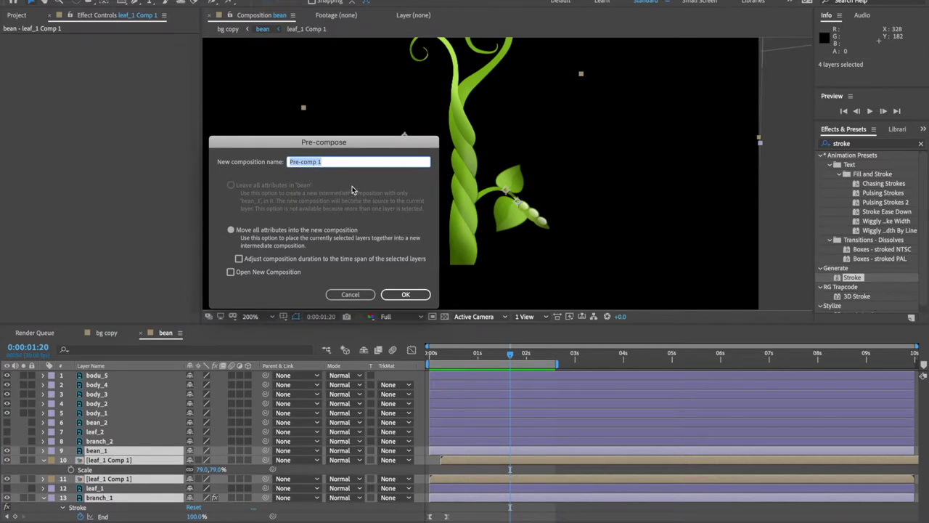
text(group1)
key(Return)
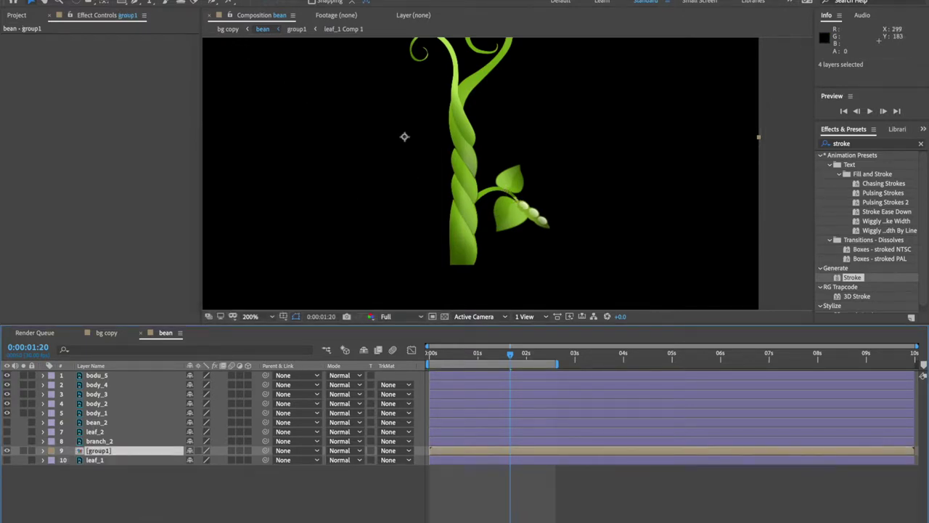
- Move group1's anchor point to where the branch meets the stem, toggling the layer's visibility to check its contents
drag(405, 138, 472, 204)
click(8, 451)
click(8, 452)
click(8, 451)
click(8, 452)
click(8, 452)
click(8, 451)
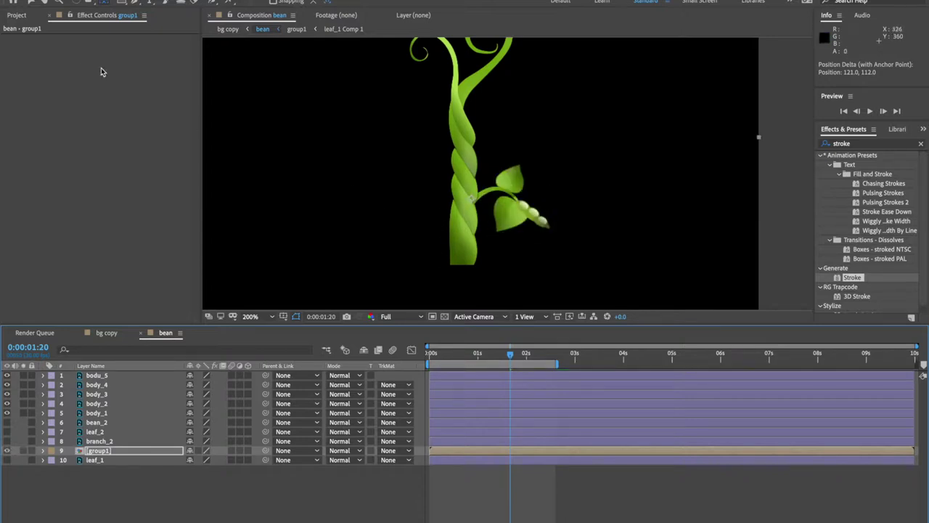
click(29, 2)
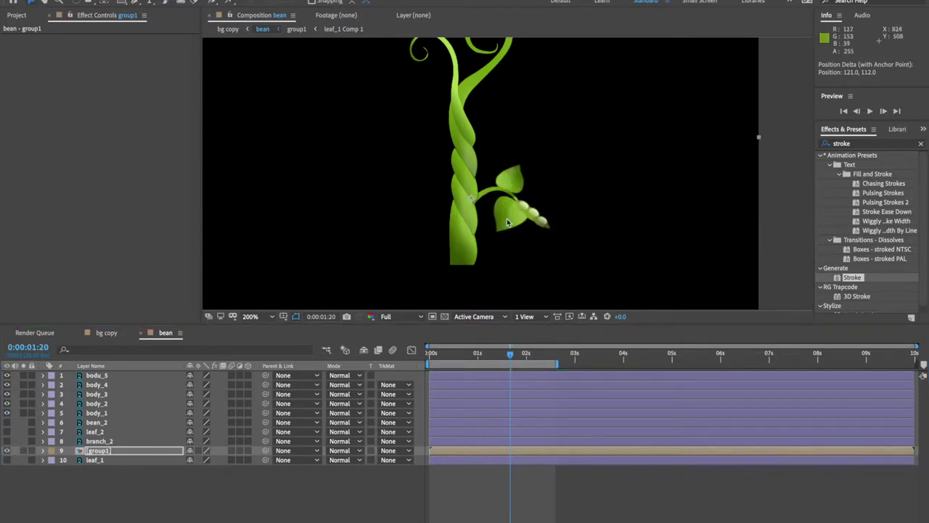
- Duplicate group1, place the copy higher on the same side of the stem at about 766, 352, and scale it to 78%
key(Return)
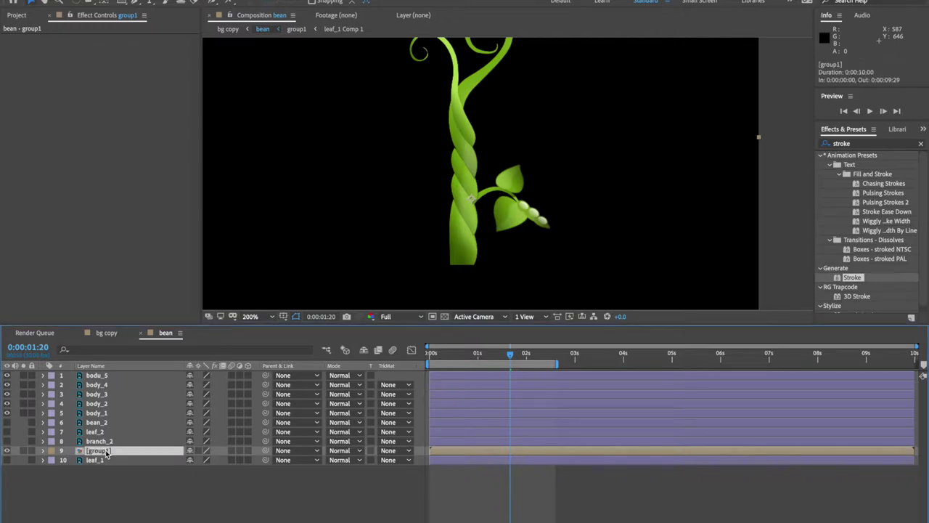
key(ctrl+d)
drag(530, 179, 524, 141)
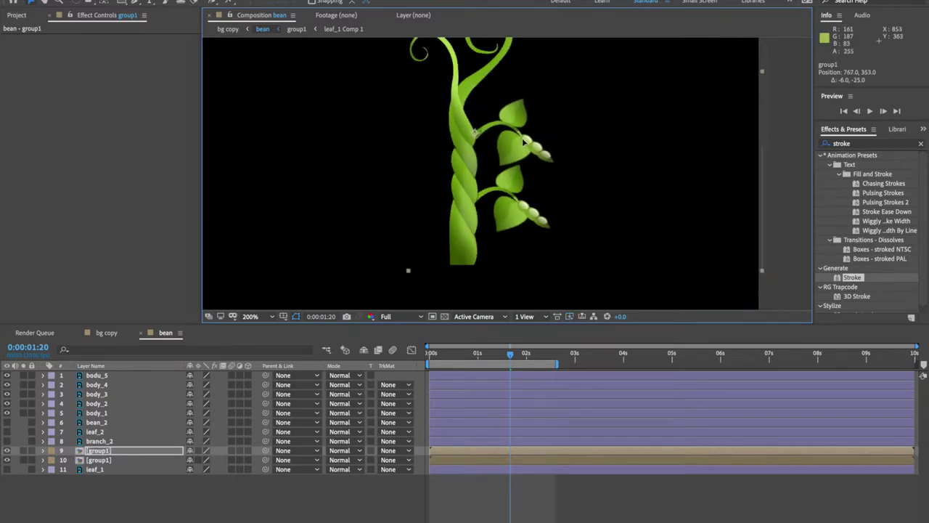
drag(524, 142, 523, 141)
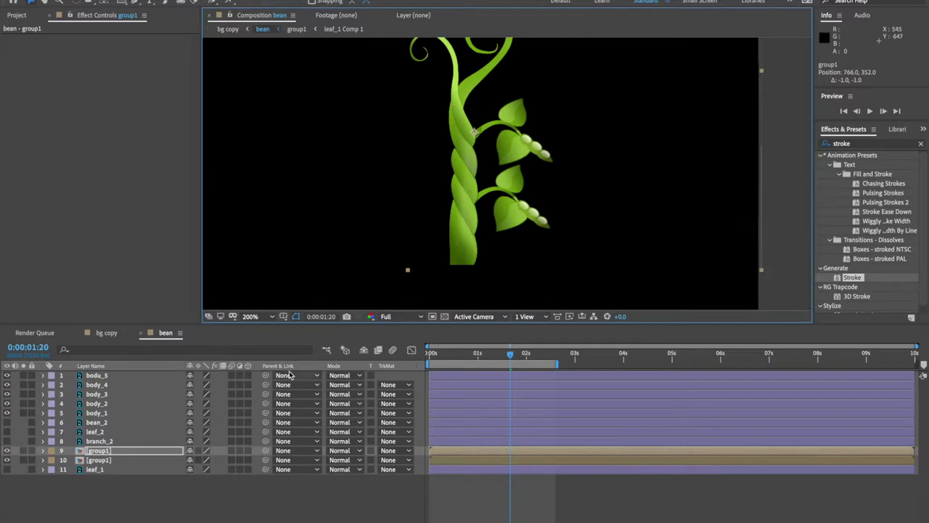
key(s)
drag(207, 460, 200, 461)
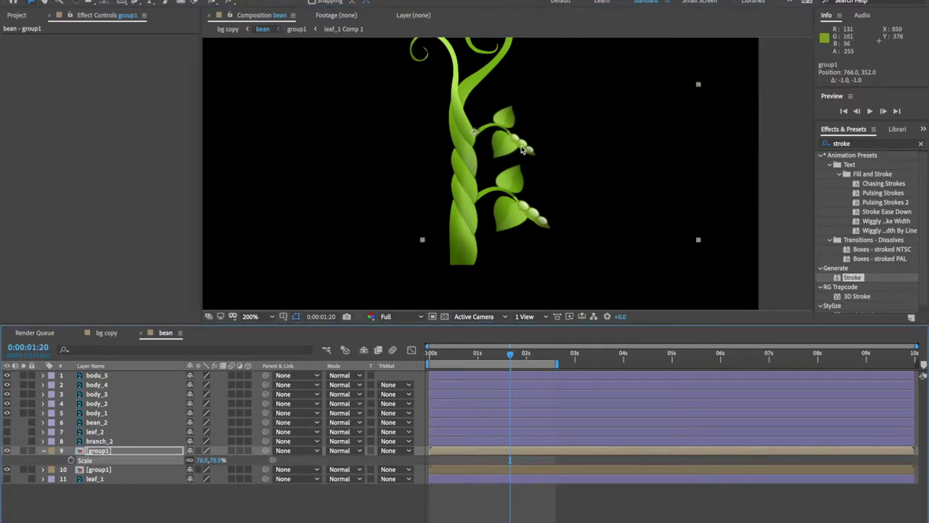
- Duplicate the original full-size group1, flip the copy horizontally and attach it to the stem's opposite side at about 733, 505
click(136, 470)
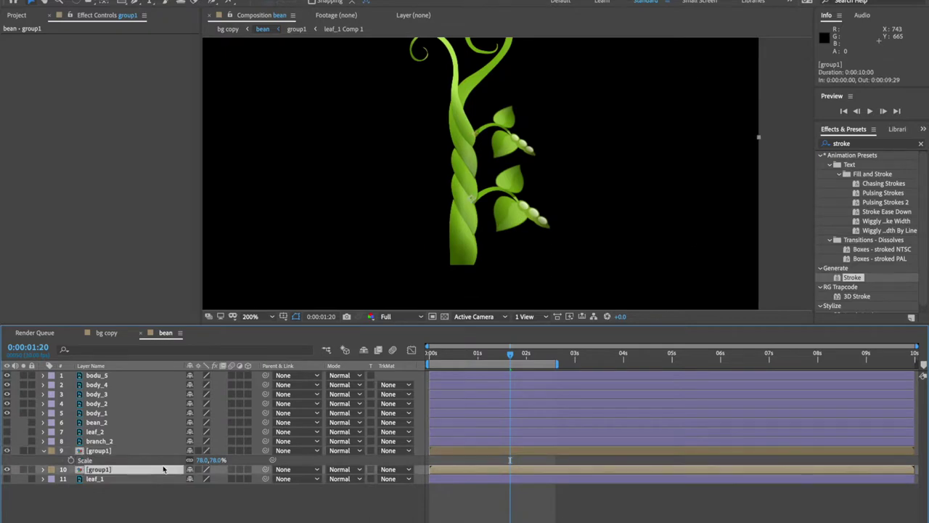
key(ctrl+d)
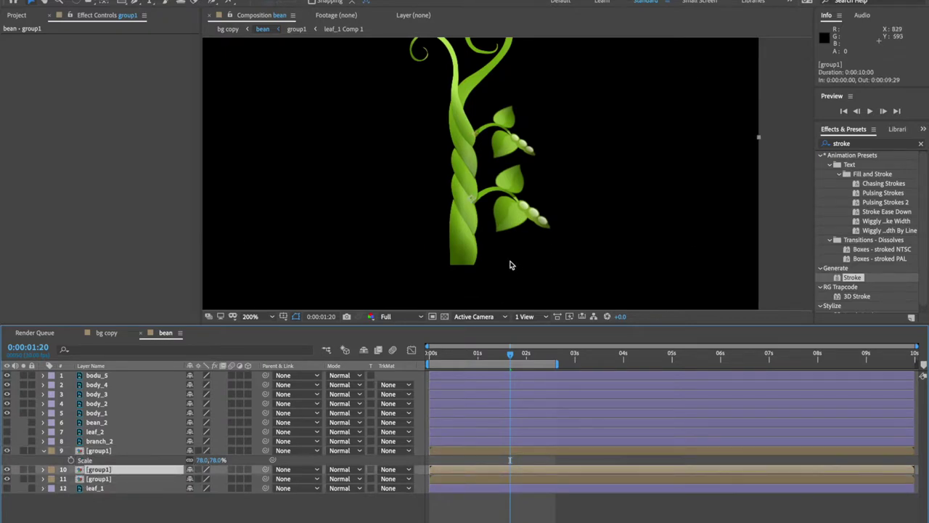
drag(513, 235, 428, 209)
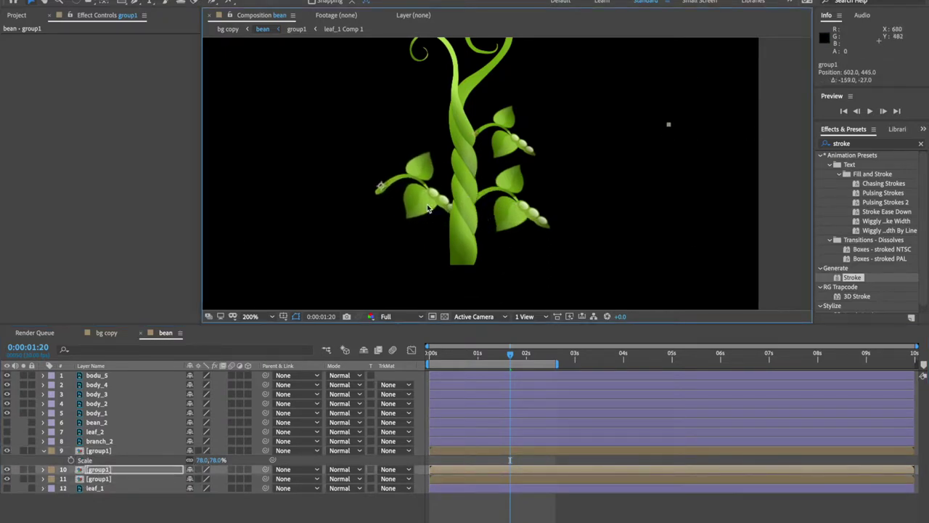
right_click(428, 207)
mouse_move(466, 258)
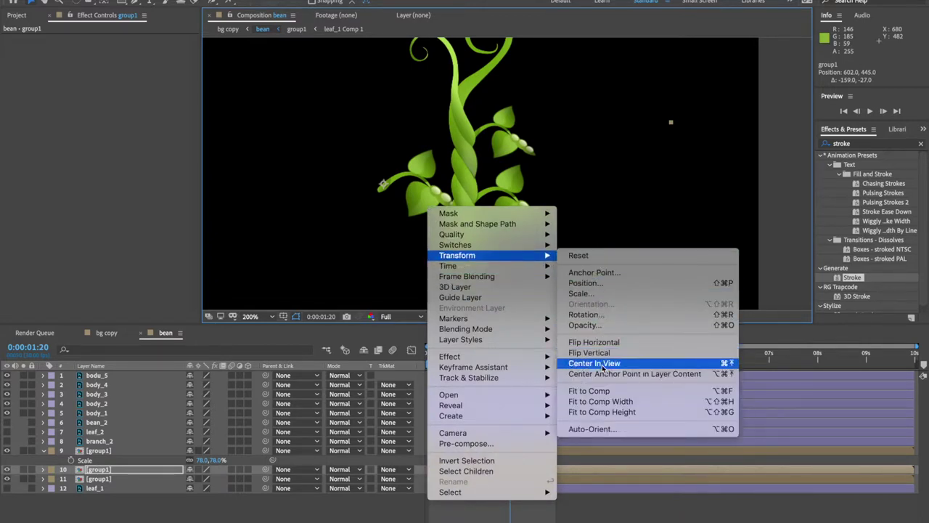
click(594, 341)
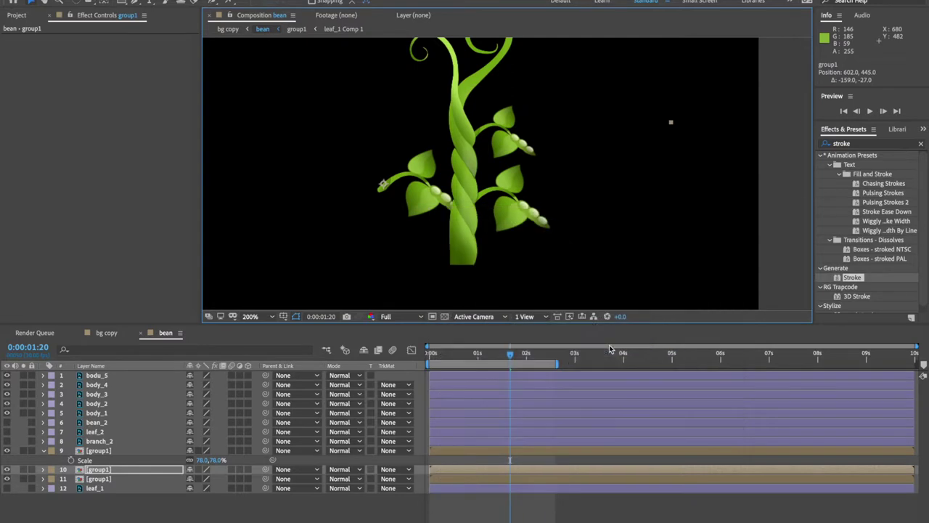
drag(368, 185, 437, 218)
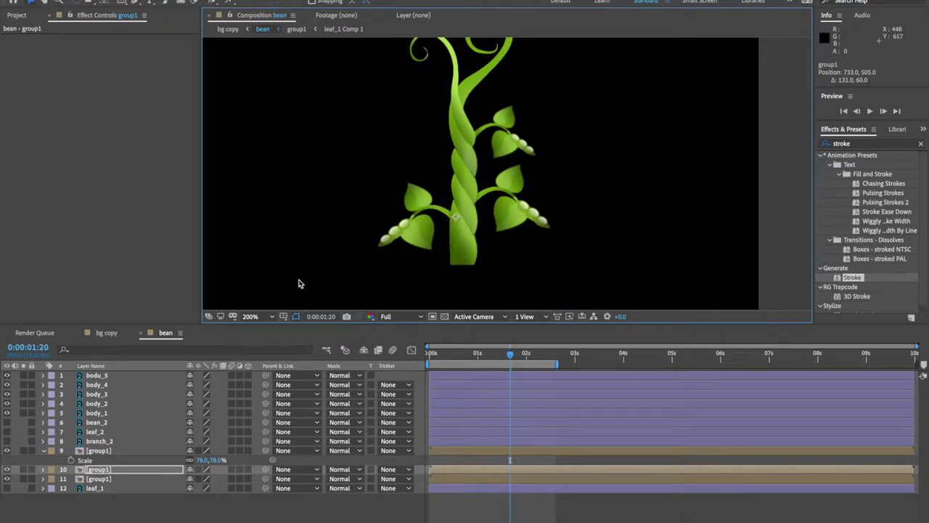
- Duplicate the flipped group1, move the copy up the stem to about 741, 364, and set its scale to -76, 76%
key(ctrl+d)
drag(426, 218, 429, 130)
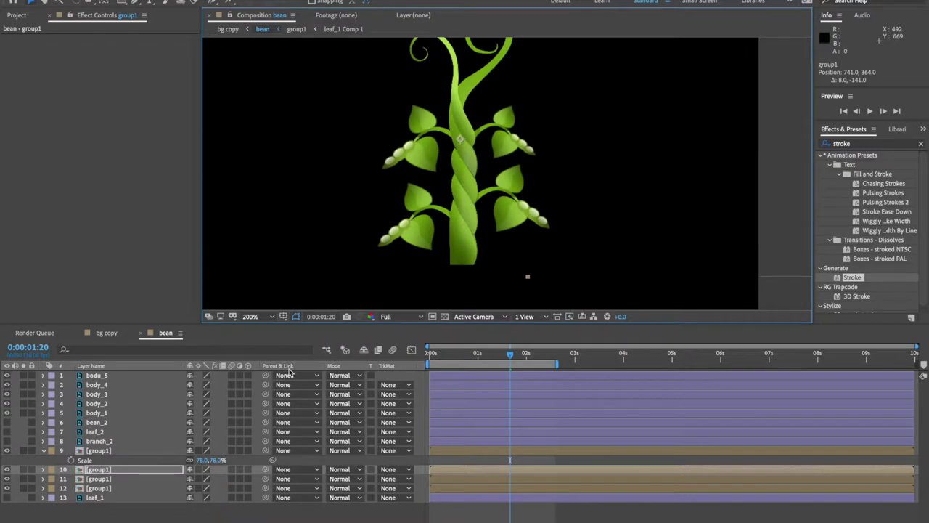
key(s)
drag(207, 479, 224, 479)
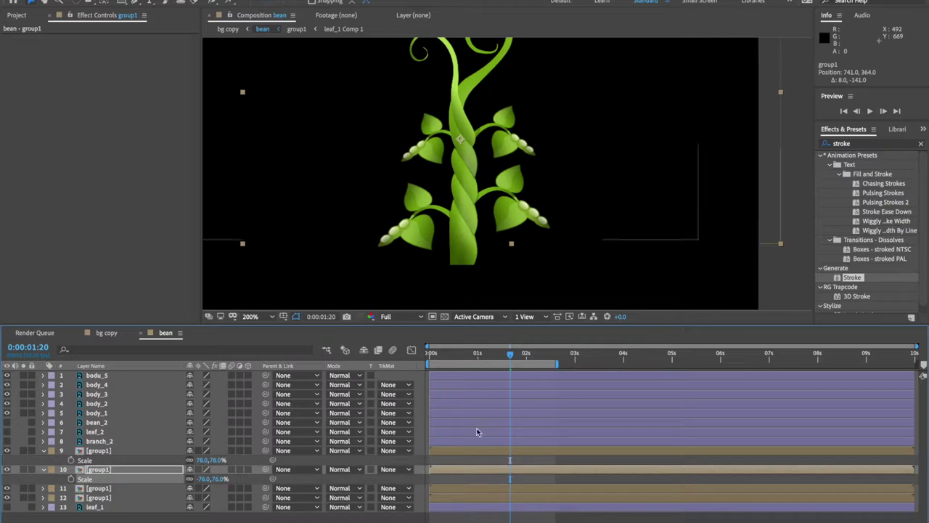
- Preview the growth of all four branch groups from the start of the composition
key(Home)
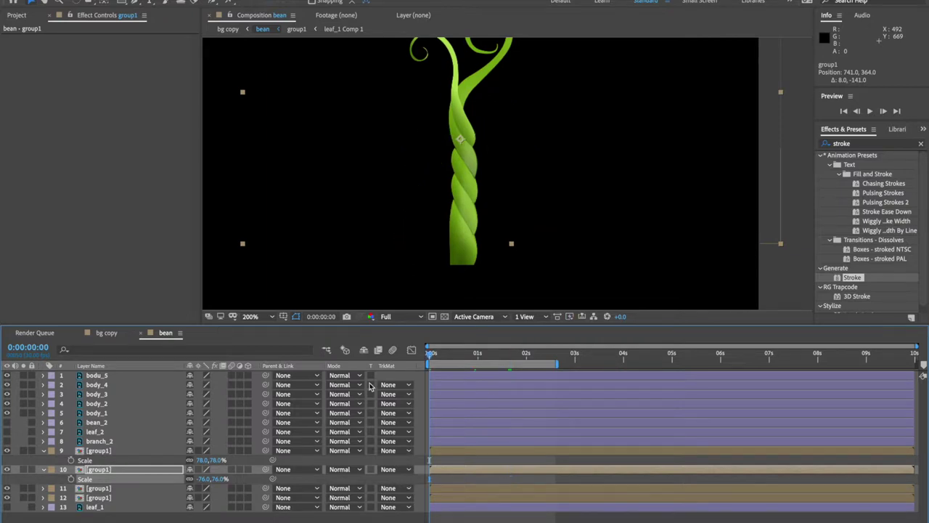
key(space)
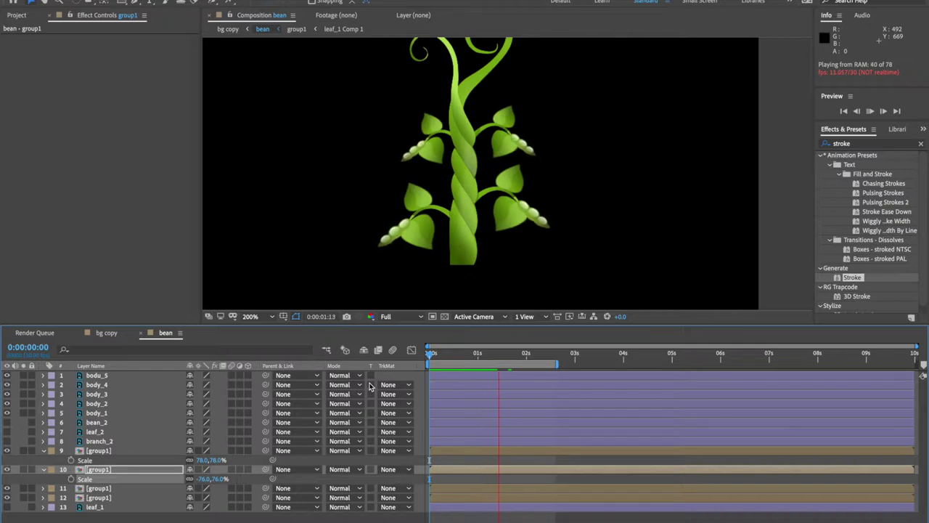
key(space)
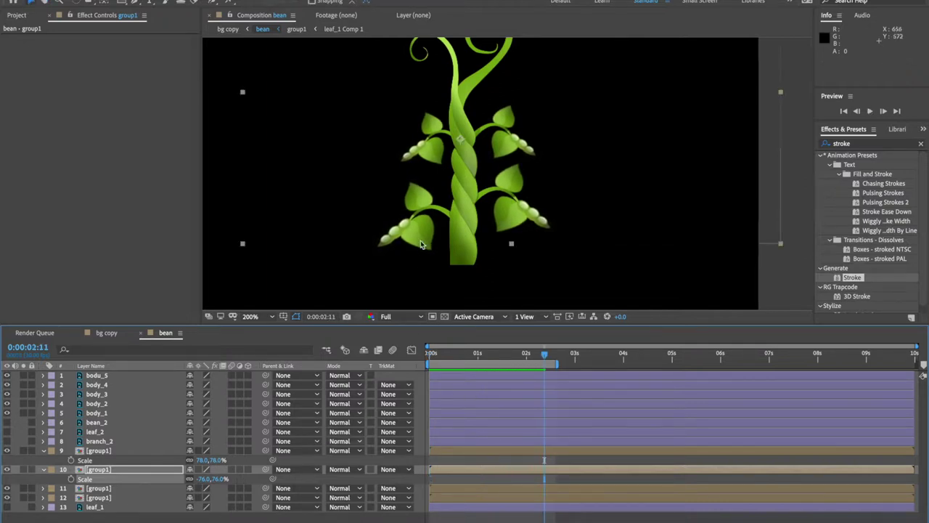
- Stagger the start times of the four group1 layers upward through the stack, starting layer 9 at 0:00:00:20, and preview the growth
key(ctrl+a)
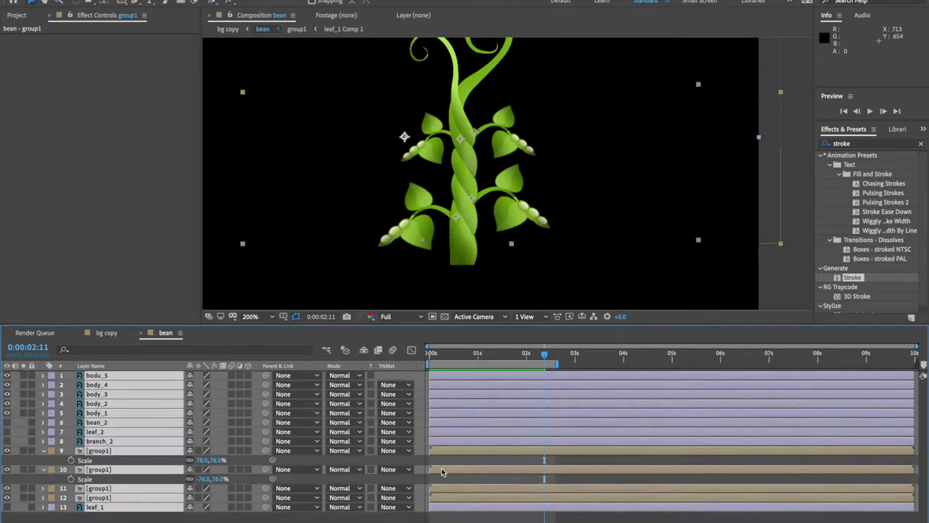
key(u)
click(438, 509)
click(456, 472)
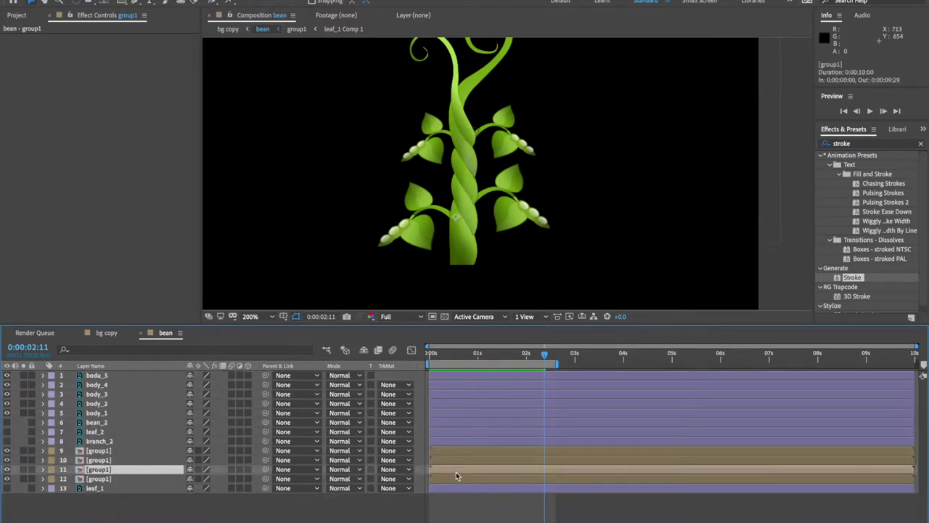
click(442, 478)
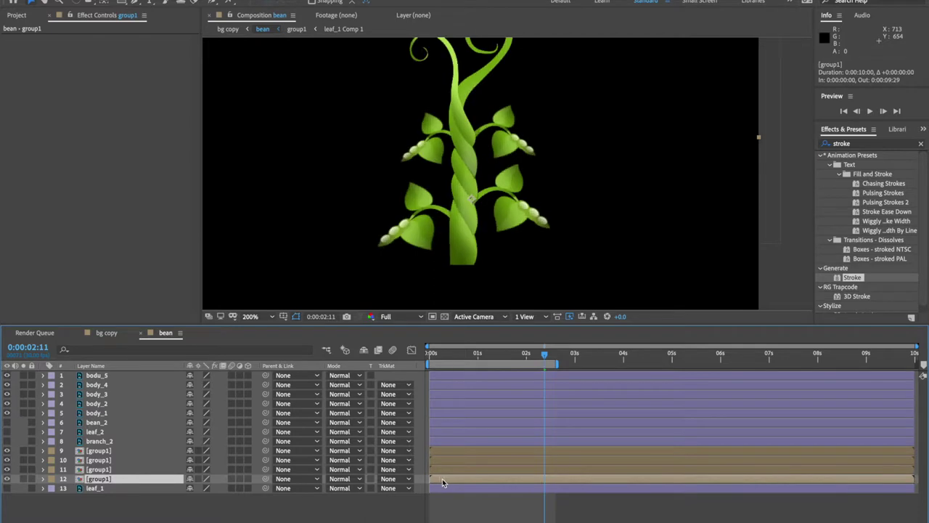
click(445, 459)
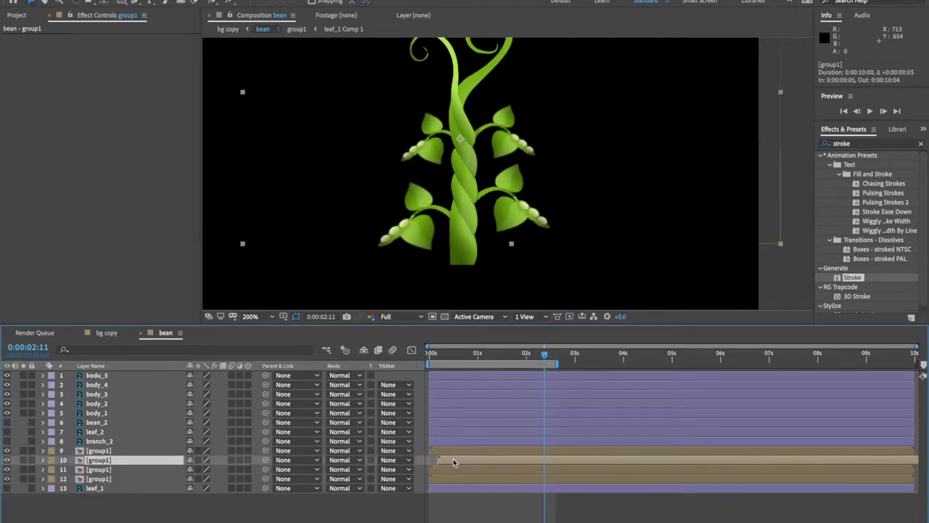
click(452, 450)
drag(452, 454, 464, 469)
click(463, 460)
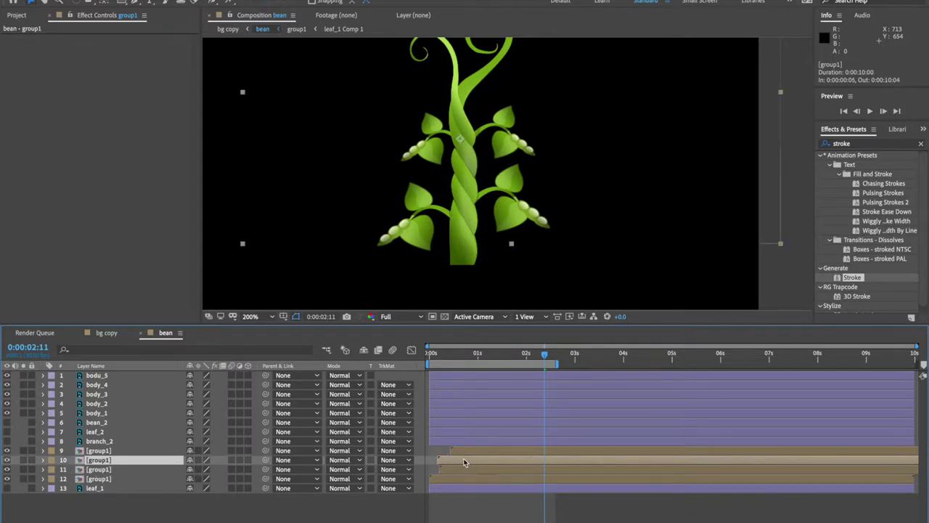
drag(474, 452, 480, 455)
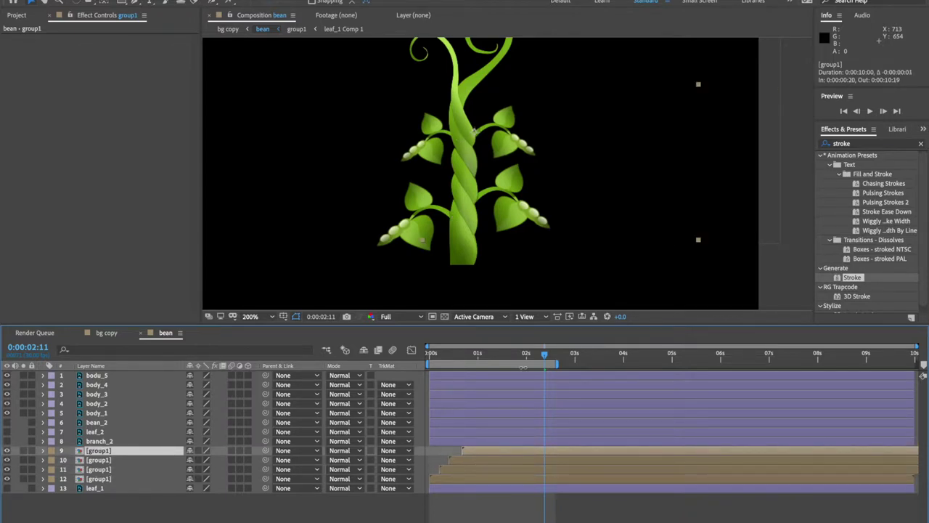
drag(547, 354, 430, 353)
key(space)
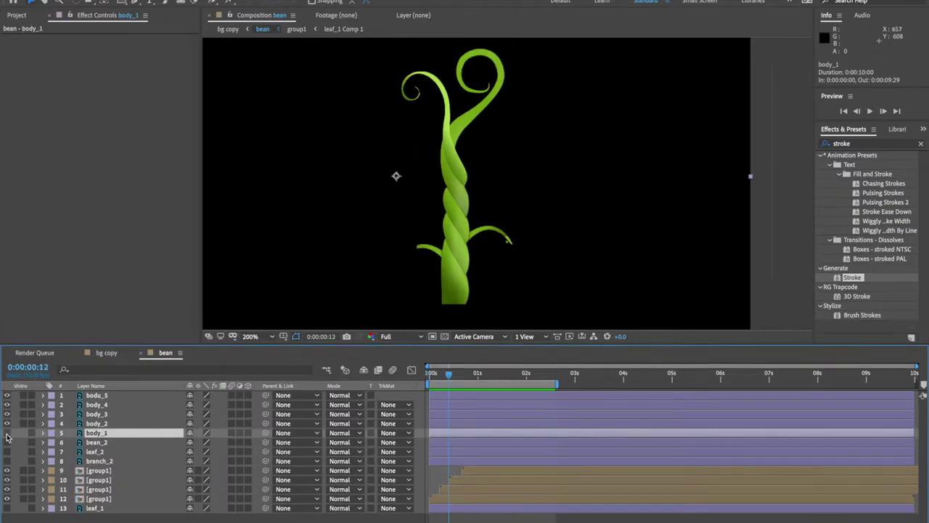
- Toggle the visibility of body_1 to identify which stem segment it contains
click(6, 434)
click(7, 433)
click(7, 433)
click(7, 433)
click(6, 433)
click(6, 433)
- Draw an open mask path up the lowest stem segment on body_1 and apply the Stroke effect with brush size 49
click(145, 4)
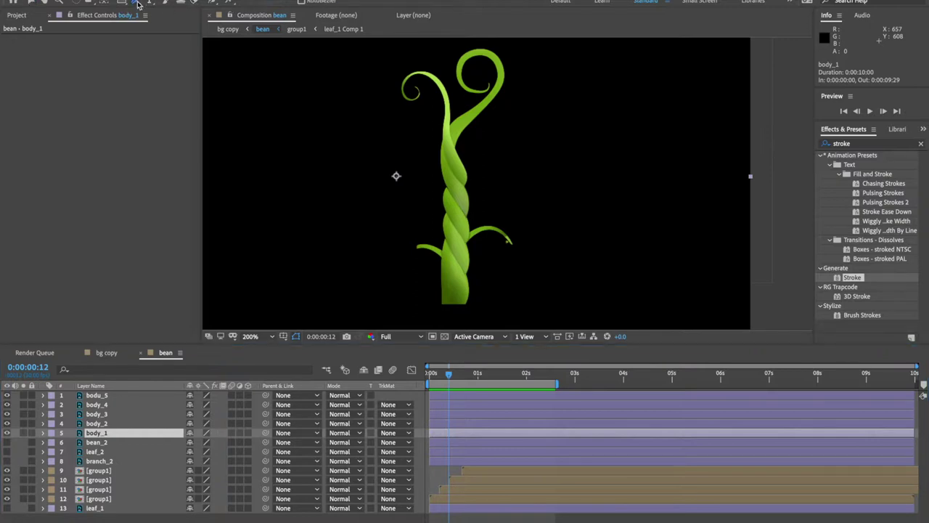
click(468, 306)
mouse_move(440, 247)
mouse_down()
mouse_move(443, 225)
mouse_move(437, 236)
mouse_up()
mouse_move(853, 278)
mouse_down()
mouse_move(763, 307)
mouse_move(149, 439)
mouse_move(98, 441)
mouse_move(106, 433)
mouse_up()
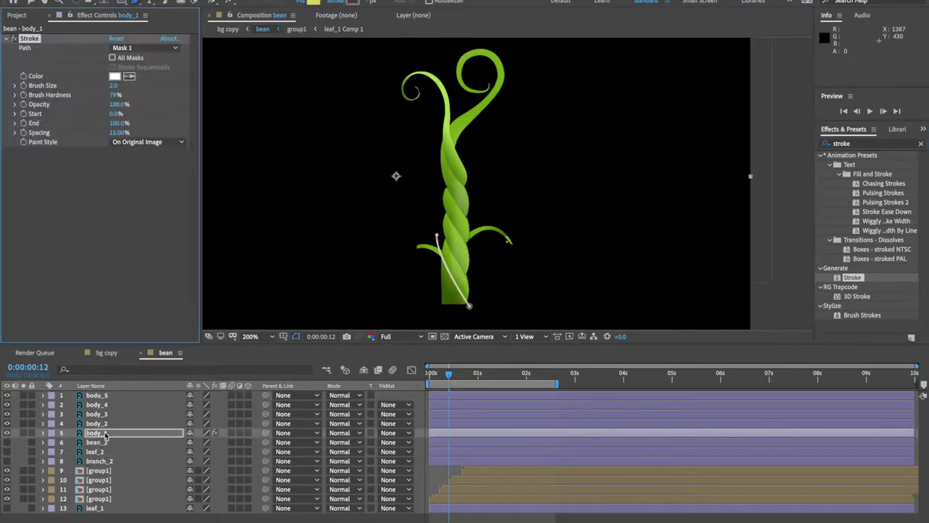
mouse_move(111, 87)
mouse_down()
mouse_move(241, 88)
mouse_move(349, 71)
mouse_up()
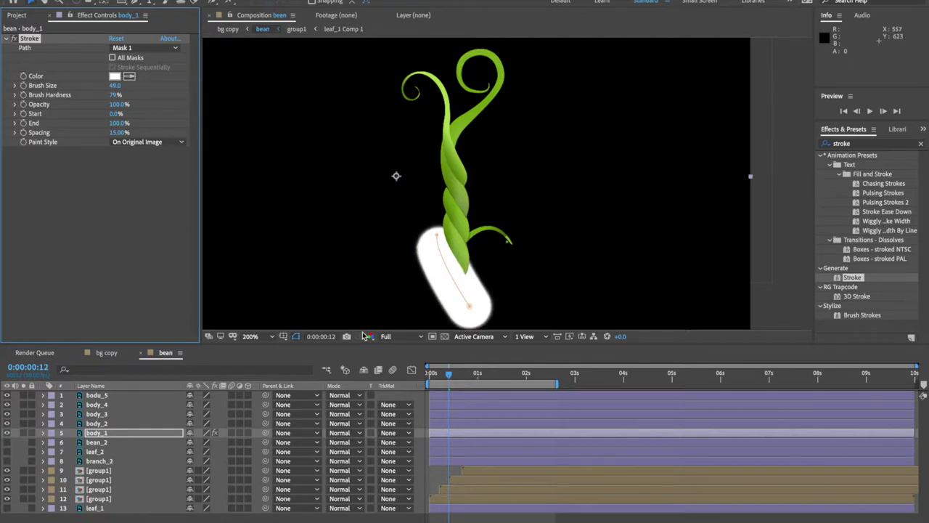
- Keyframe body_1's Stroke End from 0% at 0:00:00:00 to 100% at 0:00:00:10 and set the paint style to Reveal Original Image
drag(450, 378, 423, 379)
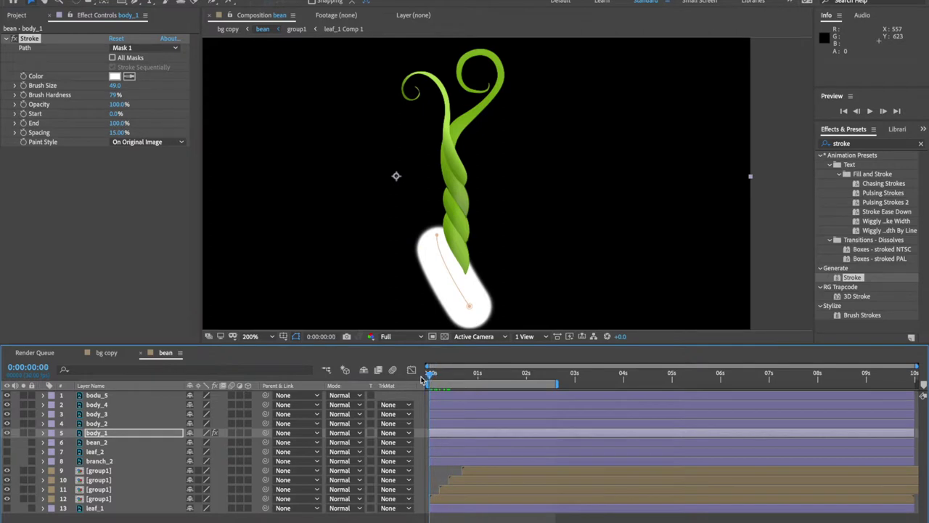
click(91, 433)
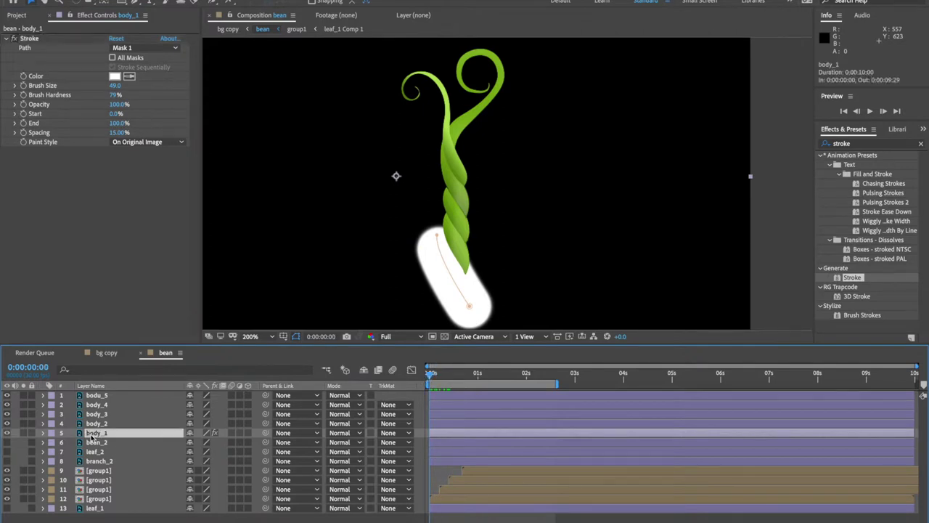
click(24, 125)
click(118, 123)
text(0)
key(Return)
drag(432, 374, 446, 378)
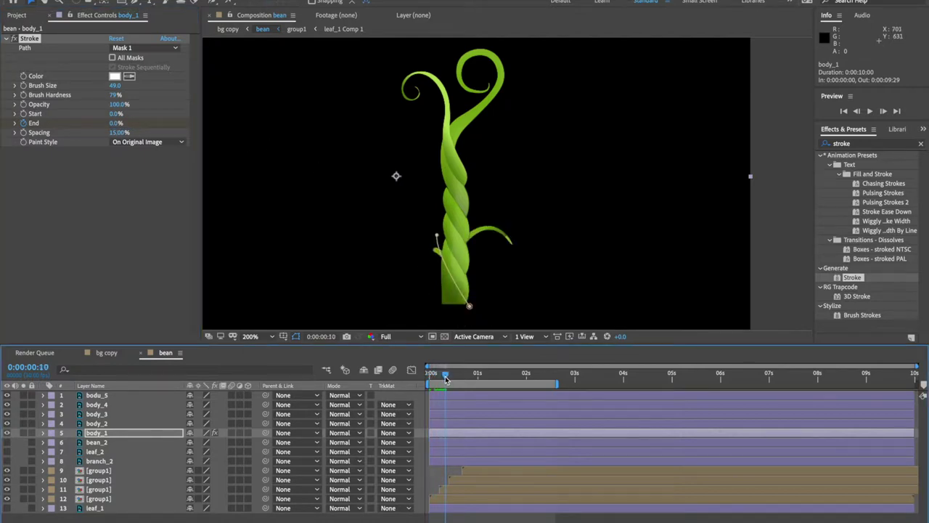
drag(116, 123, 340, 128)
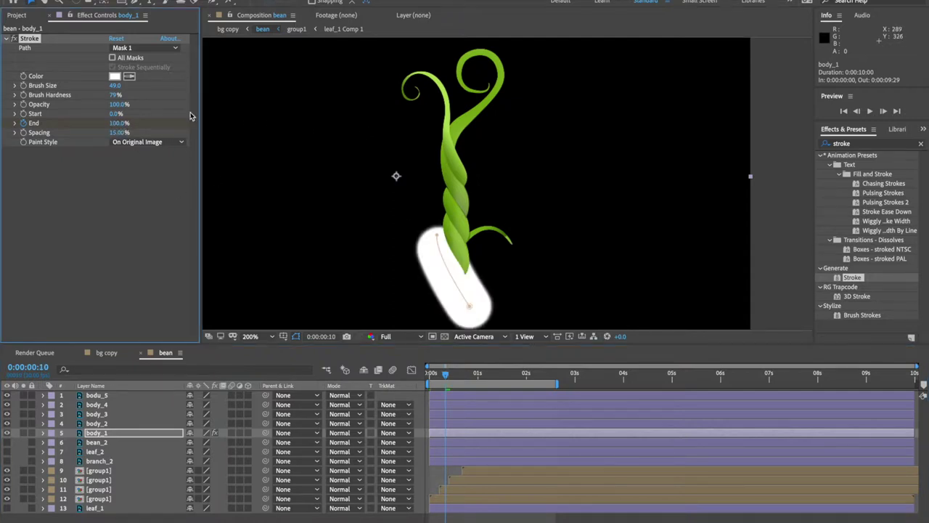
click(178, 143)
click(153, 176)
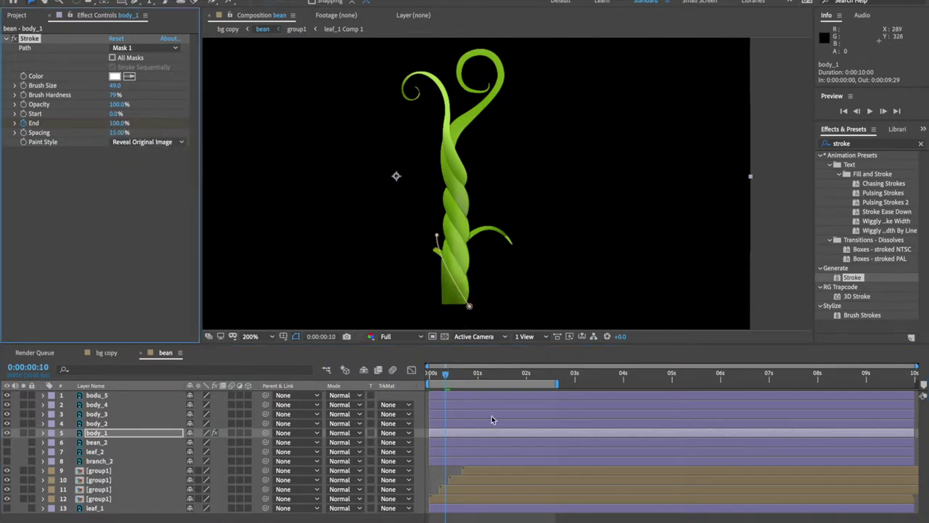
mouse_move(446, 375)
mouse_down()
mouse_move(426, 376)
mouse_move(446, 377)
mouse_up()
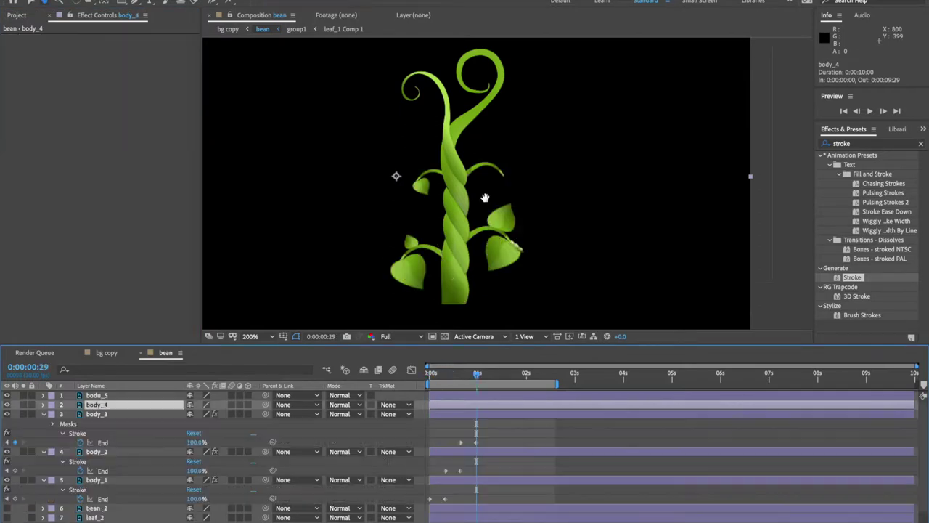
- Draw a curved six-point open mask path on body_4, following the stem strand up through the large curled tendril to its tip
scroll(485, 200, up, 2)
drag(465, 157, 468, 224)
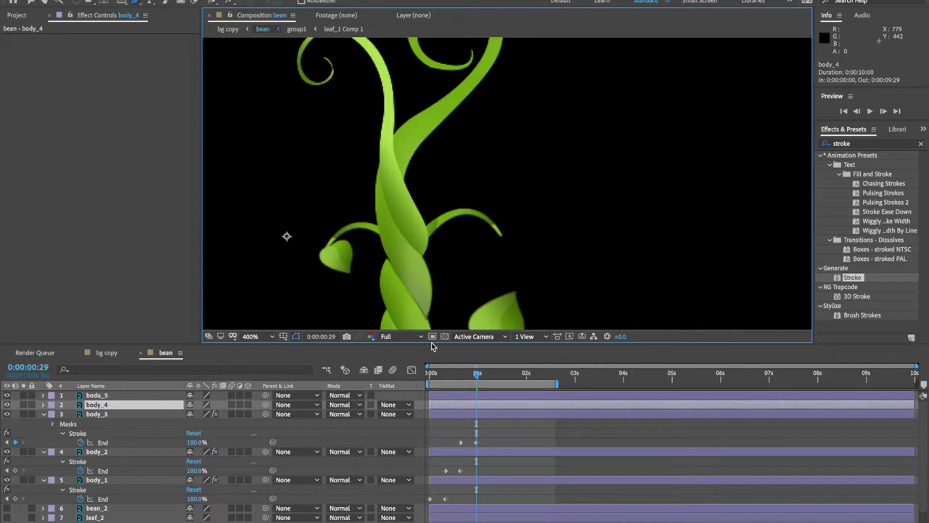
drag(433, 344, 434, 454)
drag(468, 233, 466, 256)
key(g)
click(431, 384)
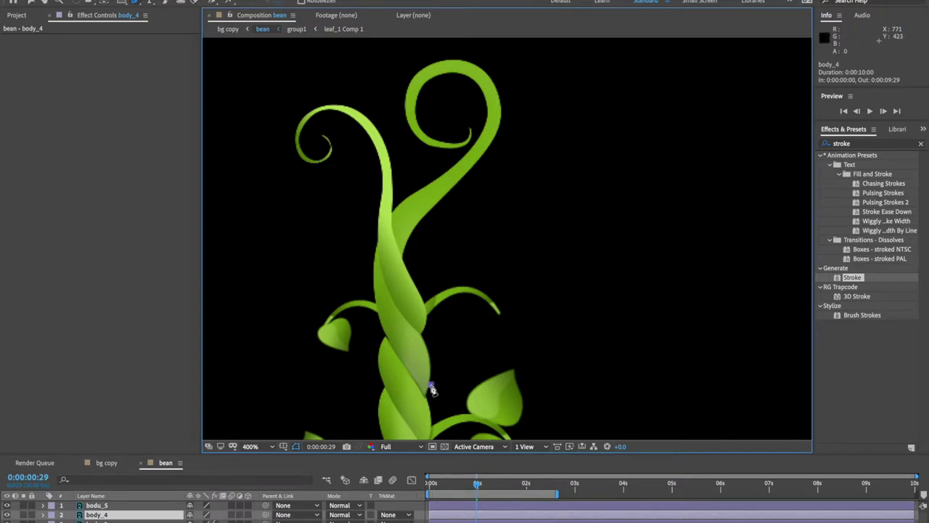
drag(396, 227, 414, 195)
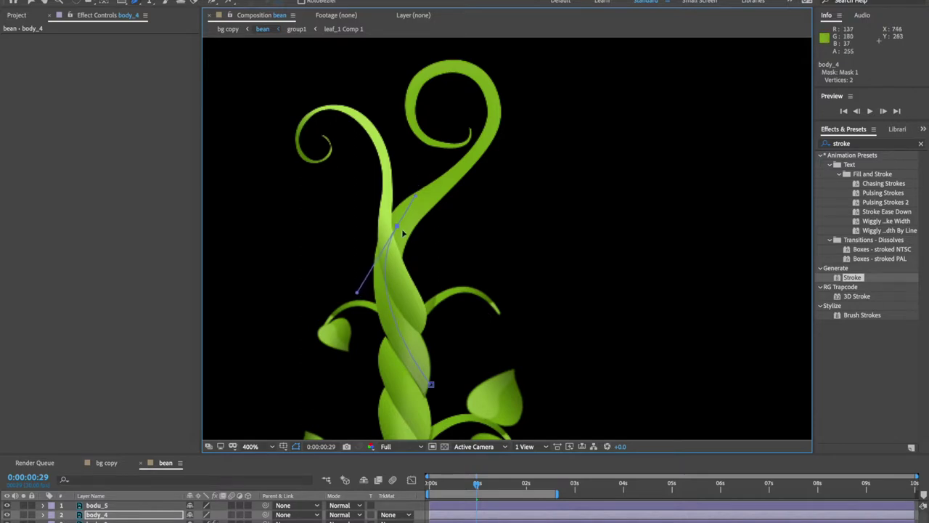
click(497, 115)
drag(433, 70, 408, 75)
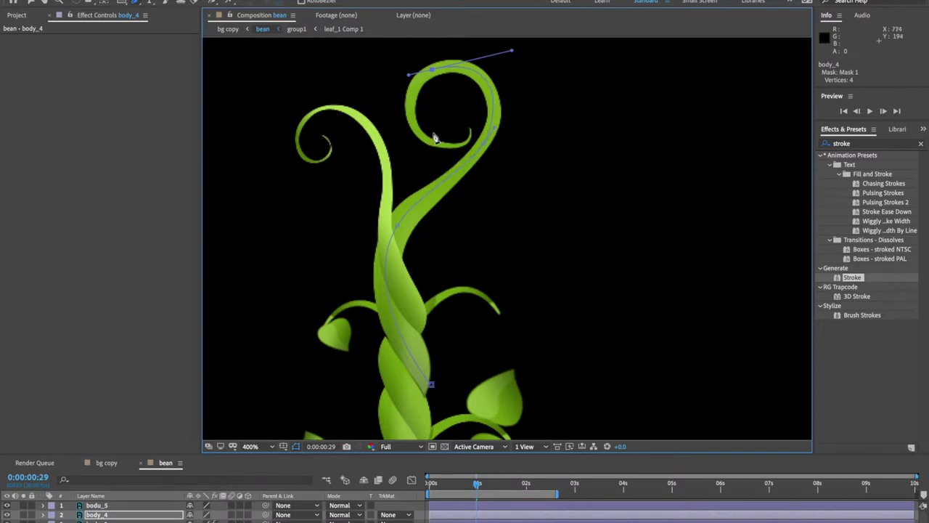
drag(437, 145, 472, 102)
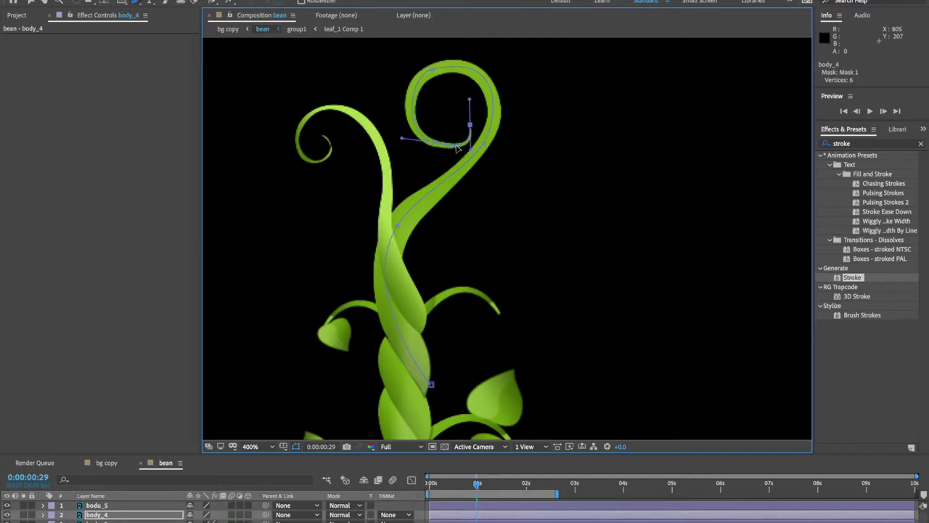
scroll(450, 247, down, 2)
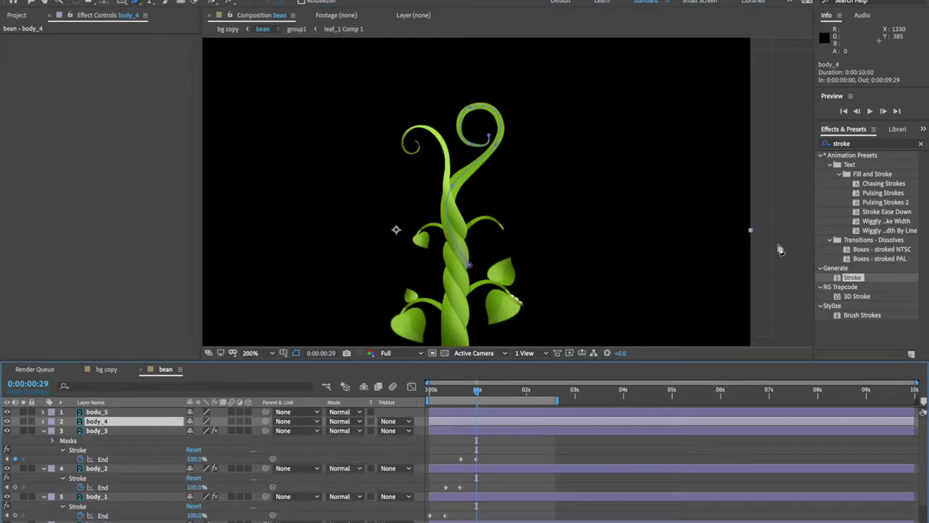
- Apply Stroke to body_4 with brush size 16.9, End keyframed 0% at 0:00:00:29 to 100% at 0:00:01:11, and Reveal Original Image paint style
mouse_move(852, 278)
mouse_down()
mouse_move(151, 440)
mouse_move(120, 421)
mouse_up()
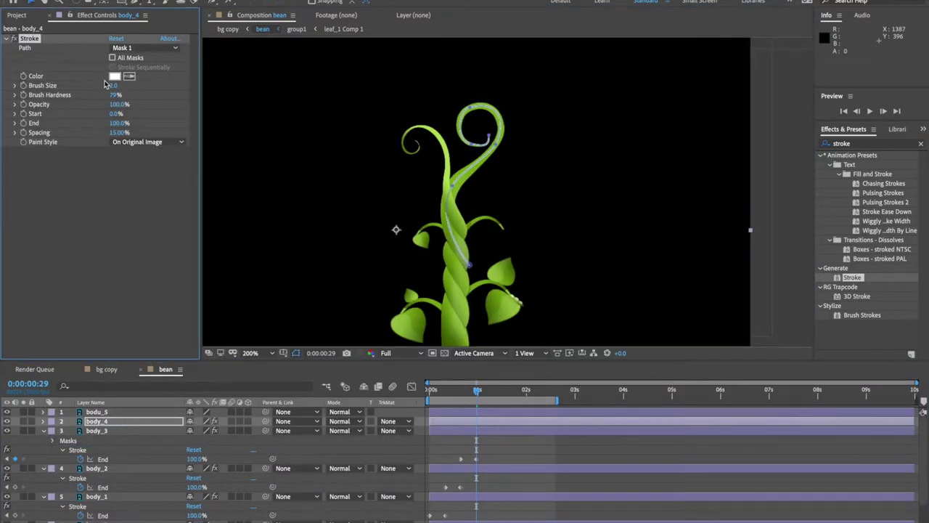
mouse_move(113, 85)
mouse_down()
mouse_move(232, 79)
mouse_move(167, 75)
mouse_move(184, 75)
mouse_up()
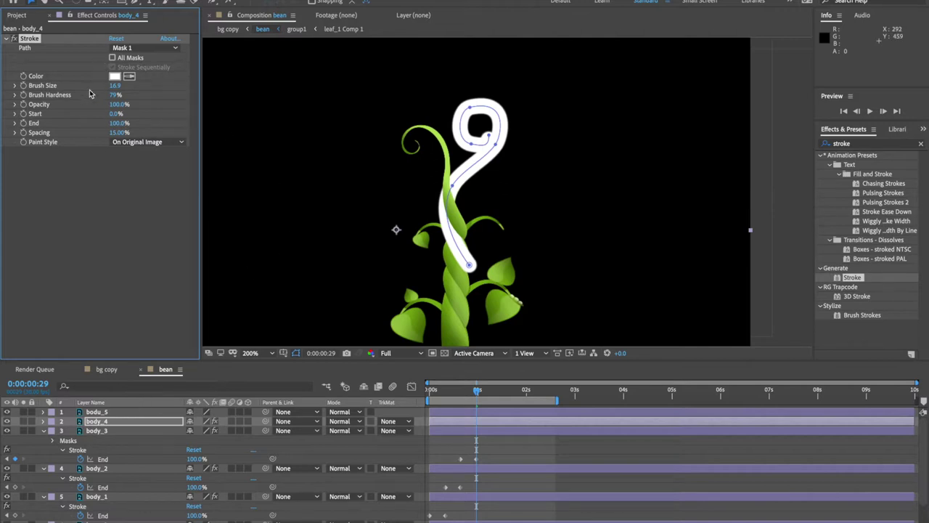
click(122, 123)
key(Return)
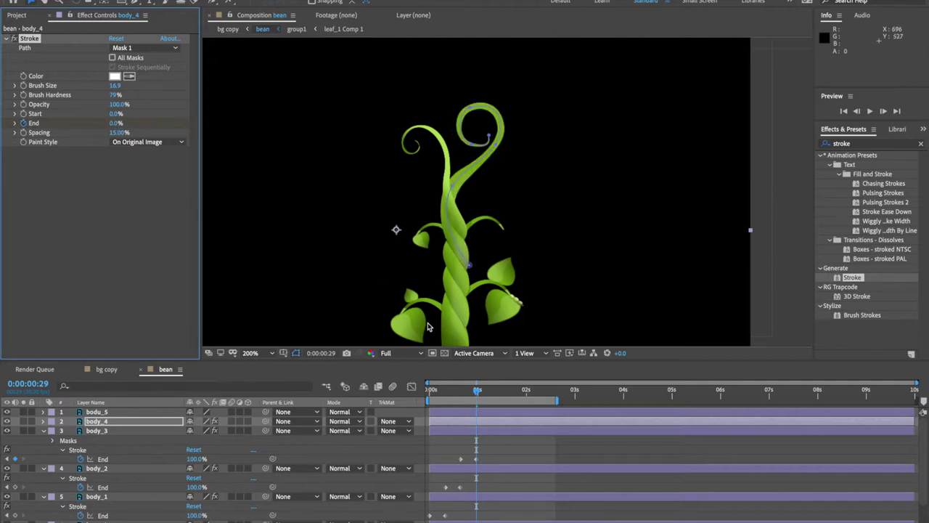
drag(478, 393, 495, 393)
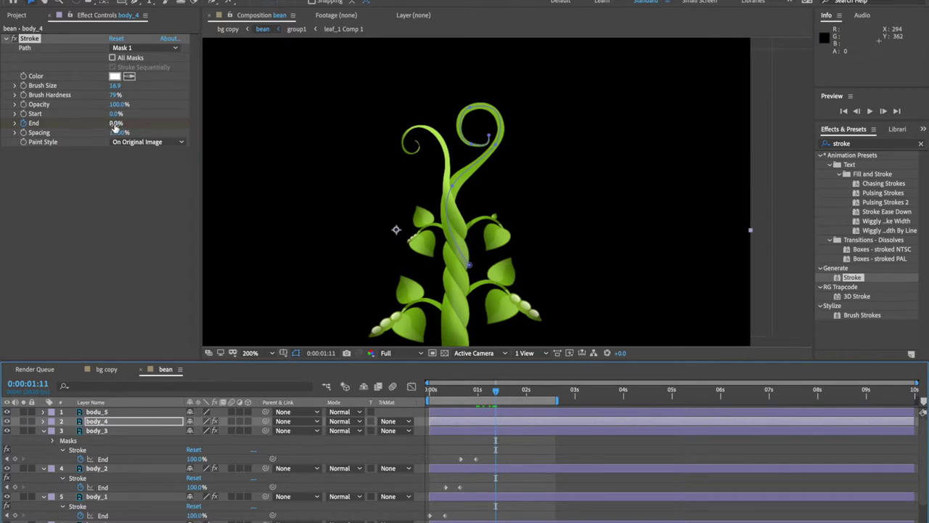
drag(115, 124, 337, 120)
click(149, 143)
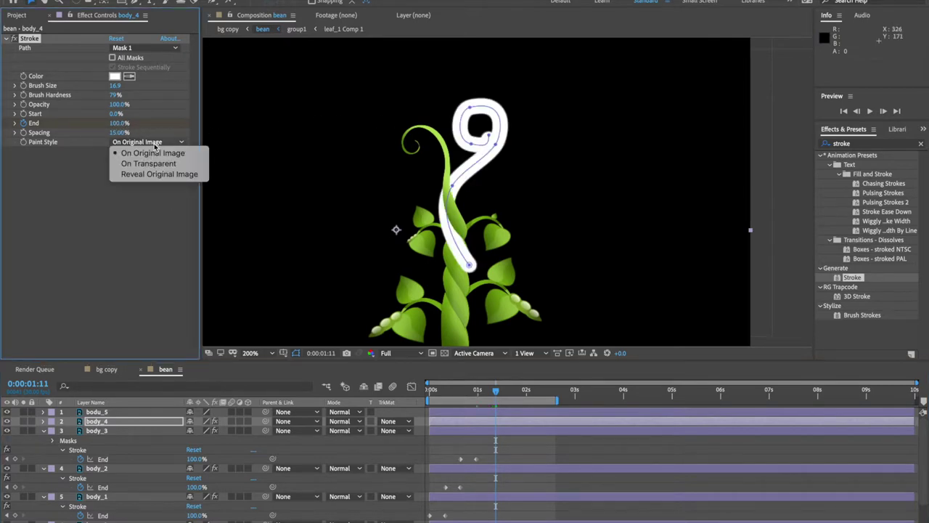
click(145, 174)
- Show body_4's keyframes and delay its final Stroke End keyframe to about 0:00:01:19
scroll(438, 293, up, 4)
scroll(525, 137, down, 4)
drag(513, 129, 492, 172)
key(u)
mouse_move(497, 392)
mouse_down()
mouse_move(482, 390)
mouse_move(508, 390)
mouse_move(472, 391)
mouse_move(496, 390)
mouse_up()
drag(499, 439, 510, 440)
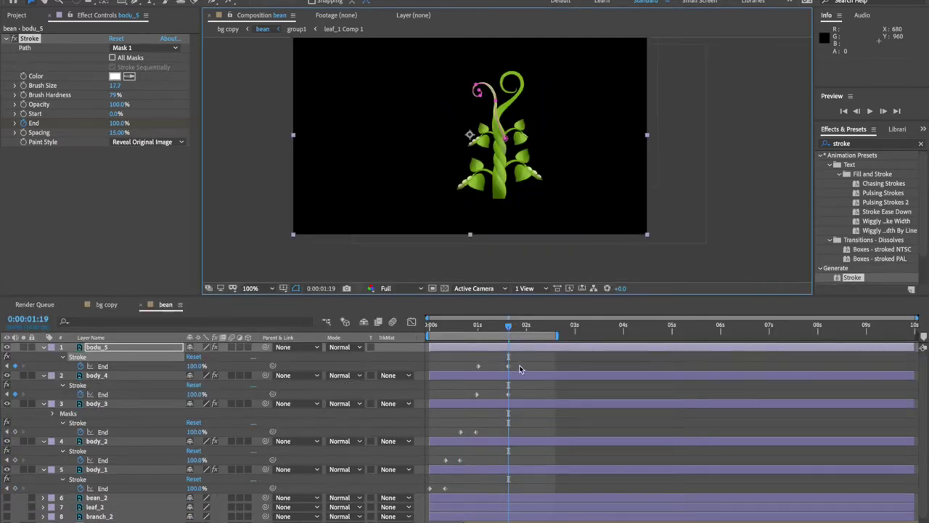
- Apply Easy Ease to all Stroke End keyframes on the five stem body layers
drag(525, 357, 424, 499)
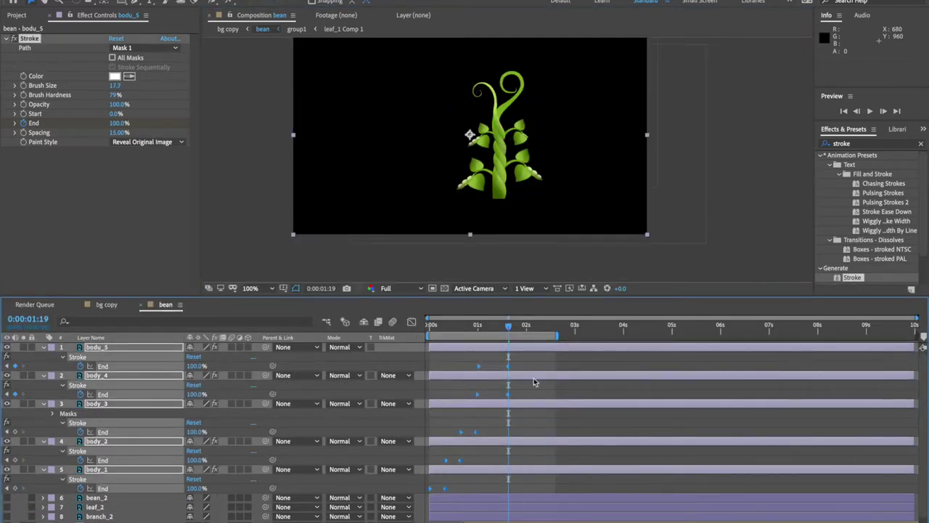
right_click(479, 369)
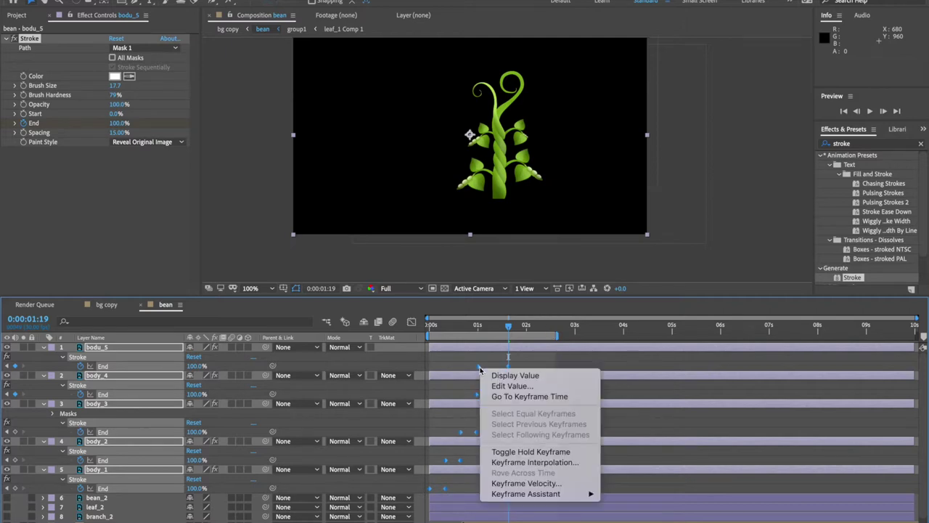
mouse_move(551, 494)
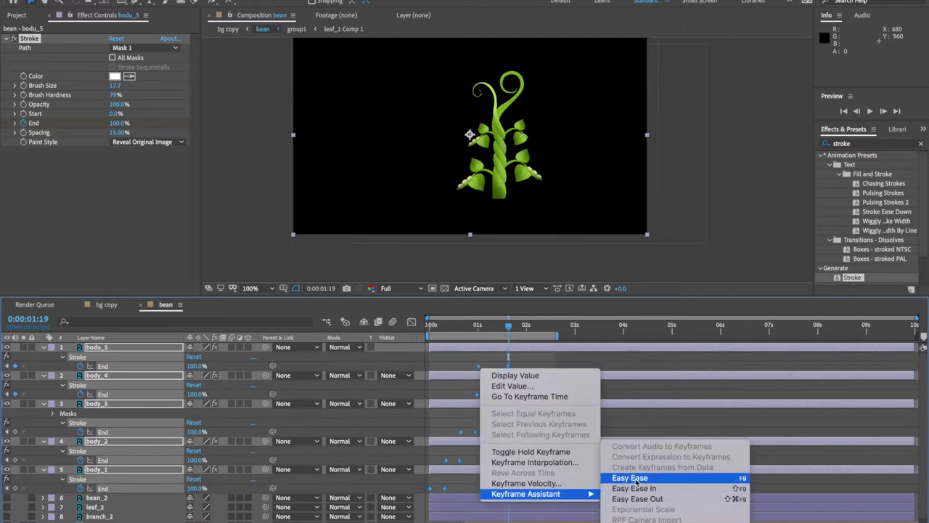
click(690, 469)
- Preview the eased beanstalk growth from the start of the composition
drag(512, 330, 405, 331)
key(space)
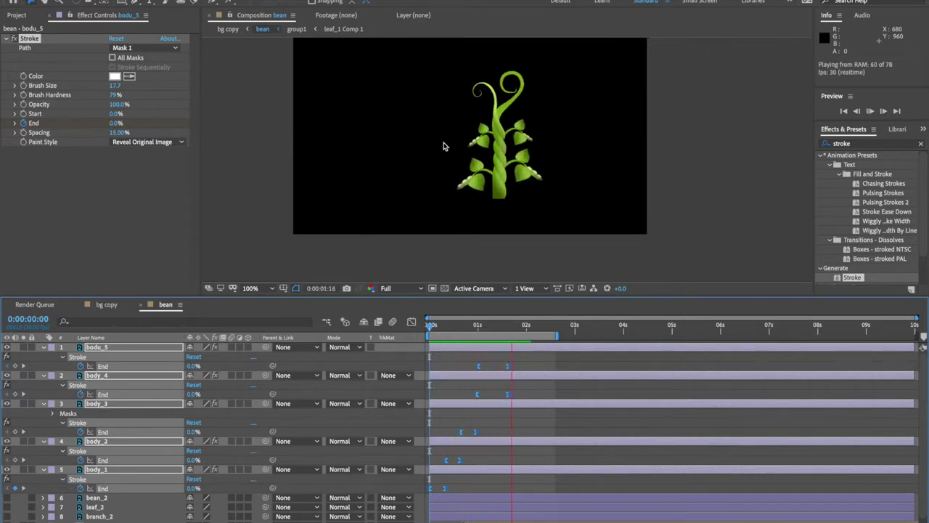
click(517, 346)
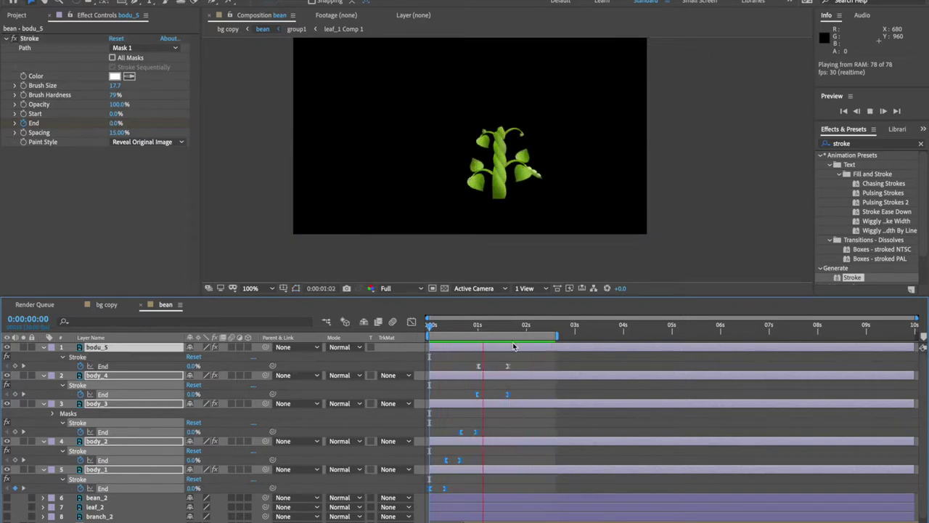
key(space)
- Move the final End keyframes of bodu_5 and body_4 to 0:00:01:24 and delay both bodu_5 keyframes by about five frames
drag(522, 356, 520, 397)
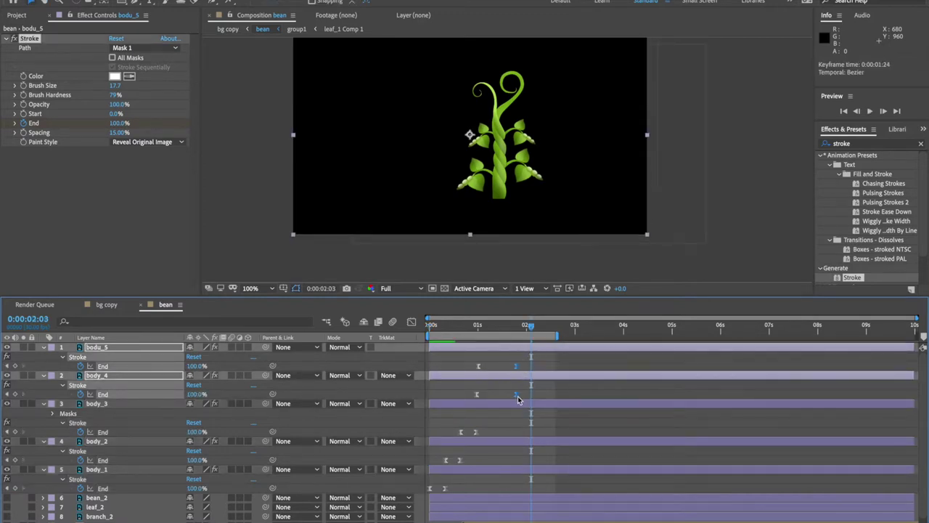
click(539, 371)
mouse_move(538, 361)
mouse_down()
mouse_move(472, 381)
mouse_move(487, 370)
mouse_up()
key(Home)
key(space)
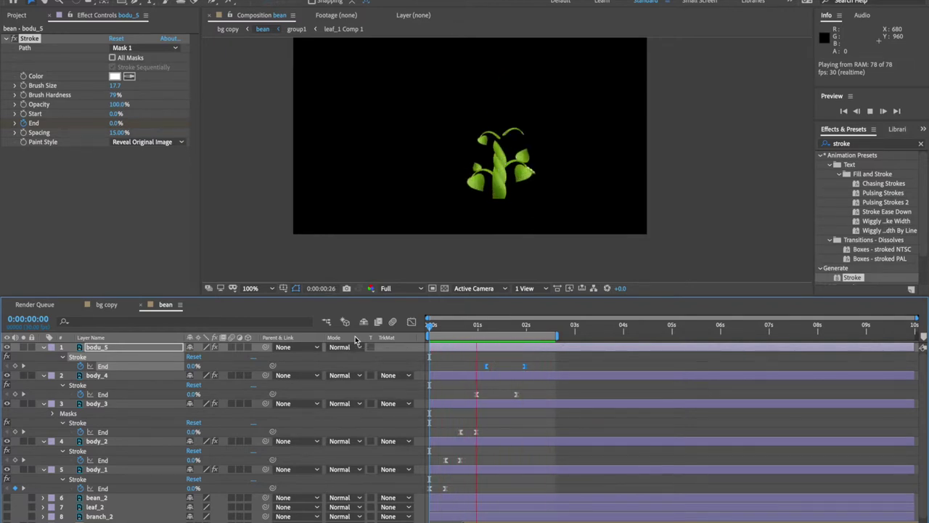
- Delay all four group1 layers together so the earliest one starts at 0:00:01:02, keeping their stagger
key(space)
drag(506, 297, 508, 235)
drag(538, 266, 493, 267)
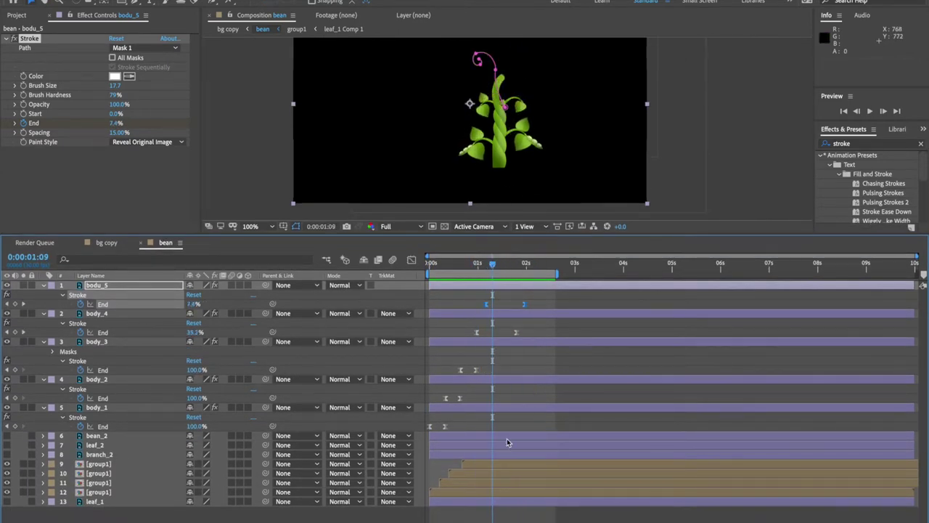
click(498, 464)
shift+click(493, 492)
drag(493, 497, 549, 491)
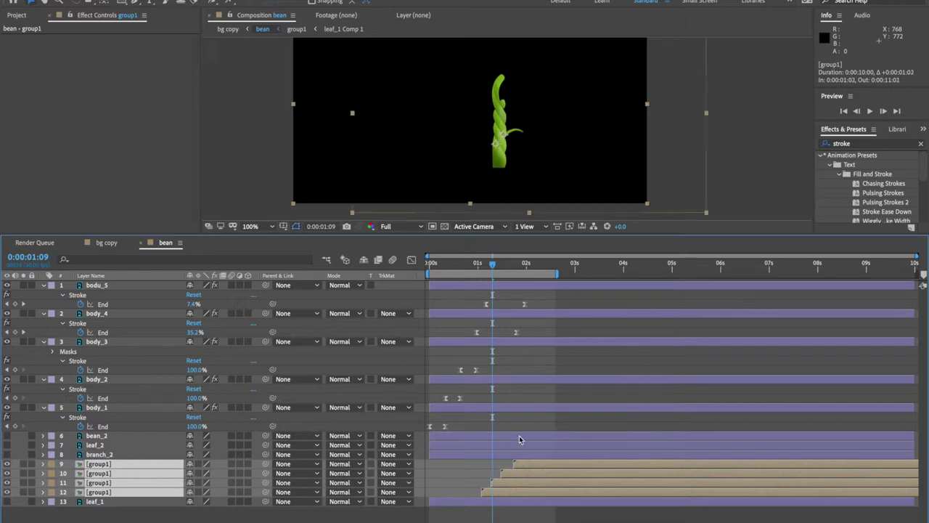
- Preview the beanstalk growth with the delayed branches in the bean composition
drag(494, 266, 518, 245)
key(space)
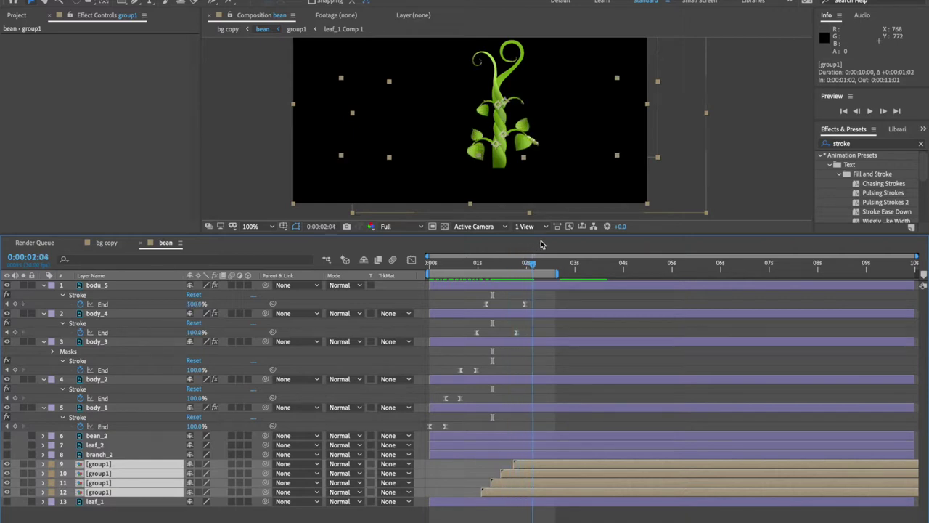
key(space)
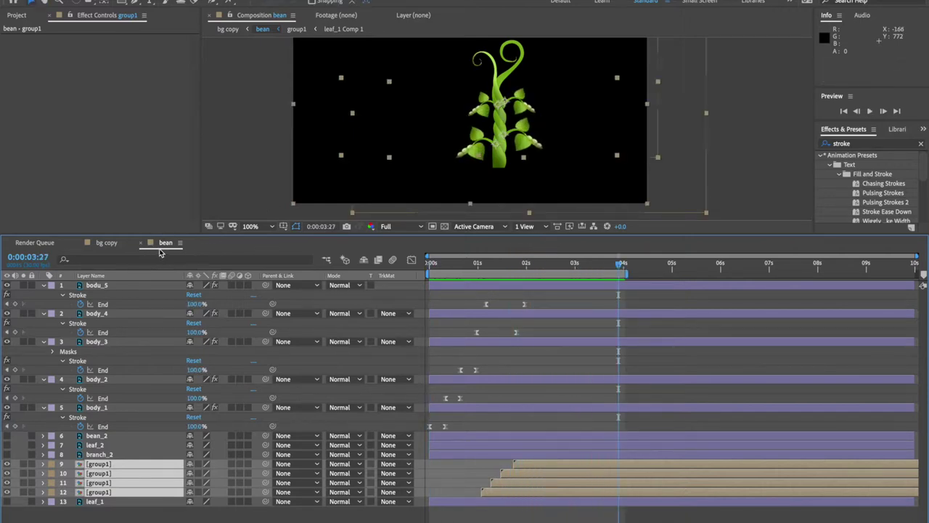
- Switch to the bg copy composition and preview the beanstalk growing in the full scene from the start
click(106, 243)
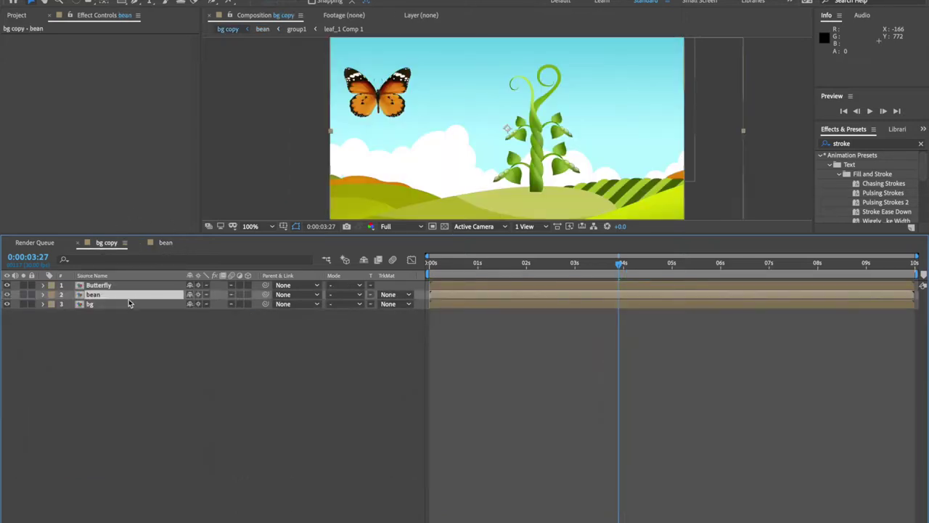
drag(626, 273, 403, 278)
key(space)
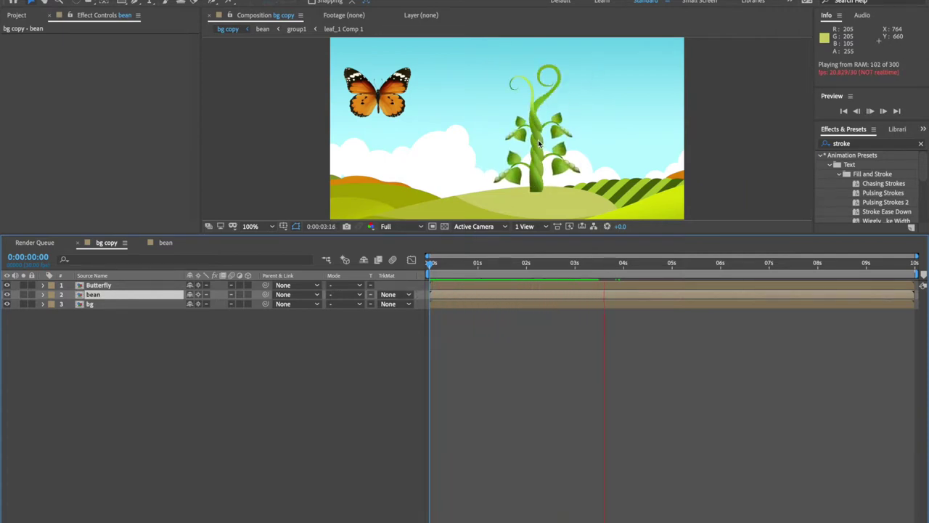
key(space)
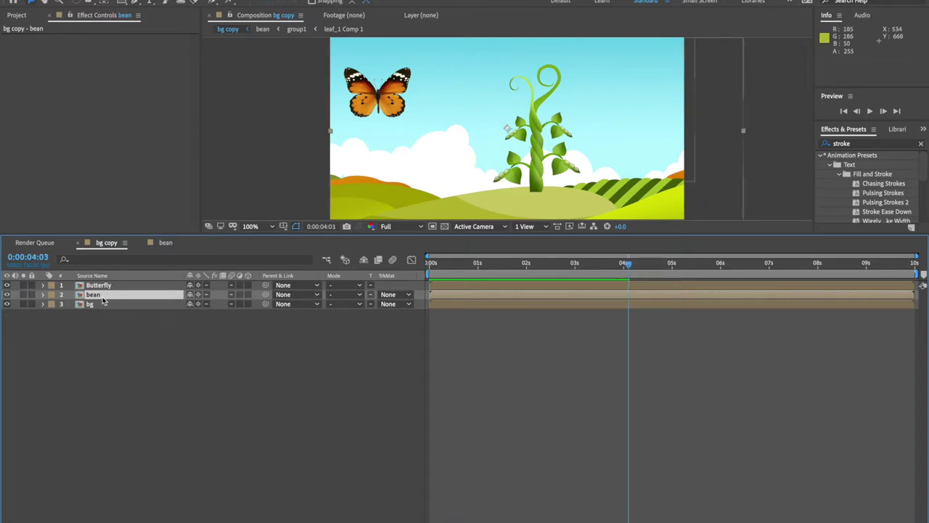
- Duplicate the bean layer twice and move the uppermost copy to the left foreground of the scene at about 218, 546
key(ctrl+d)
key(ctrl+d)
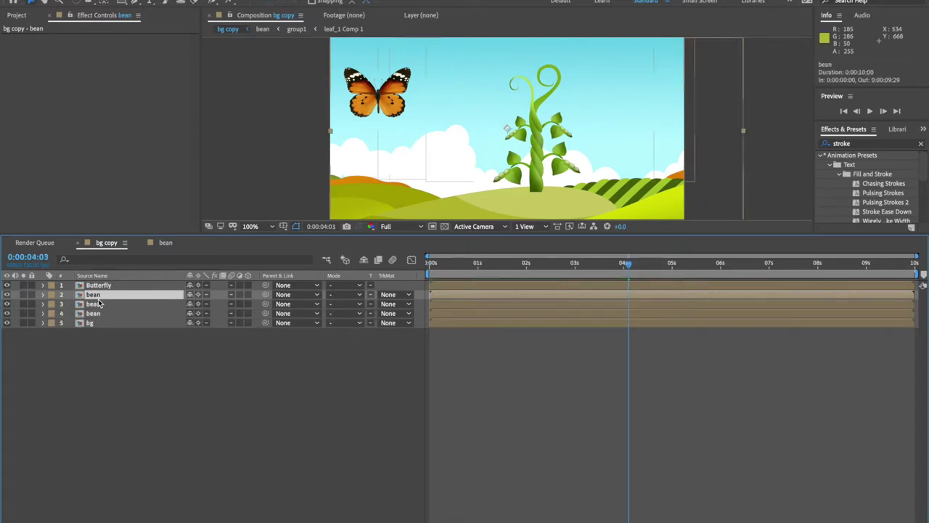
drag(535, 170, 430, 186)
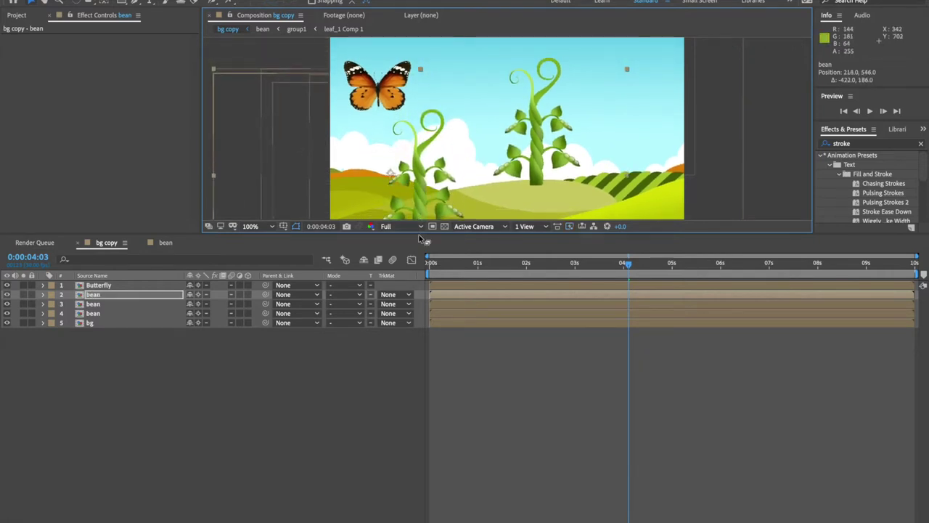
- Move the middle bean layer onto the right-hand hill and scale it down below the original beanstalk's size
drag(419, 233, 419, 326)
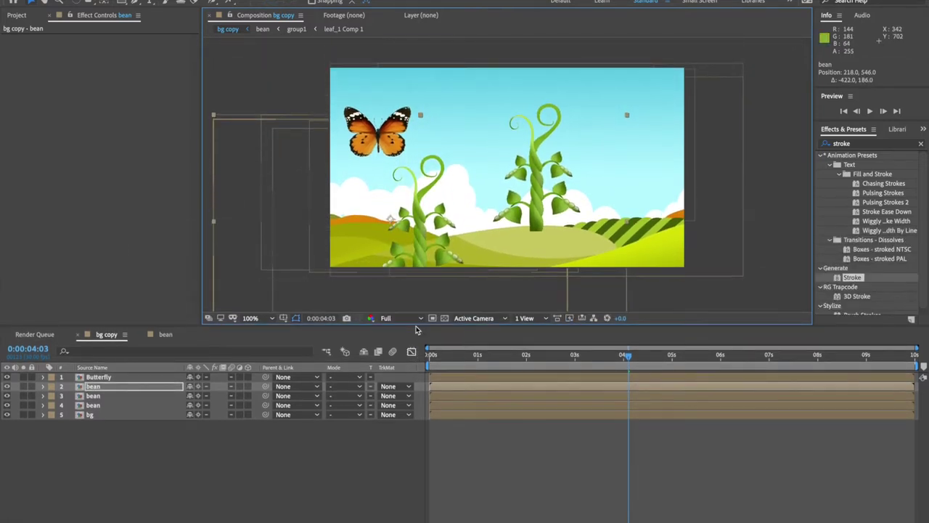
click(123, 397)
drag(517, 181, 646, 211)
key(s)
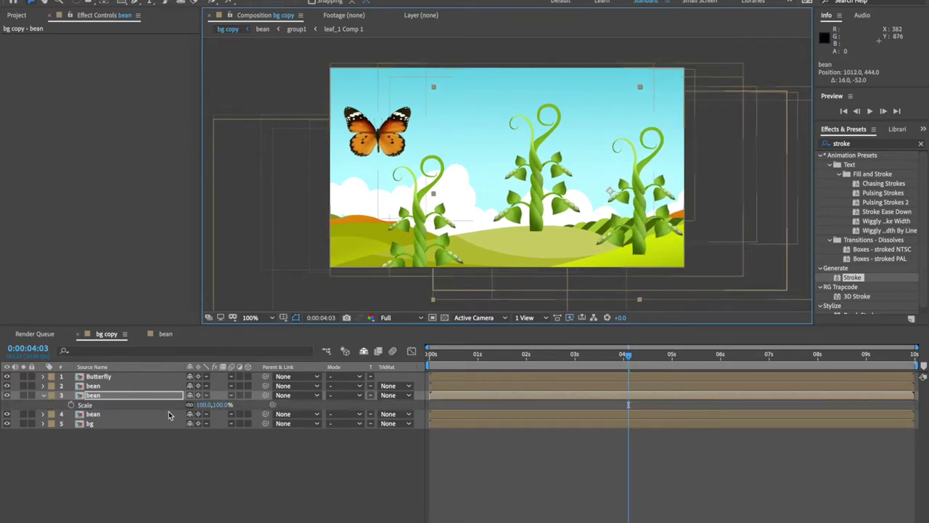
drag(208, 404, 192, 404)
drag(632, 210, 647, 225)
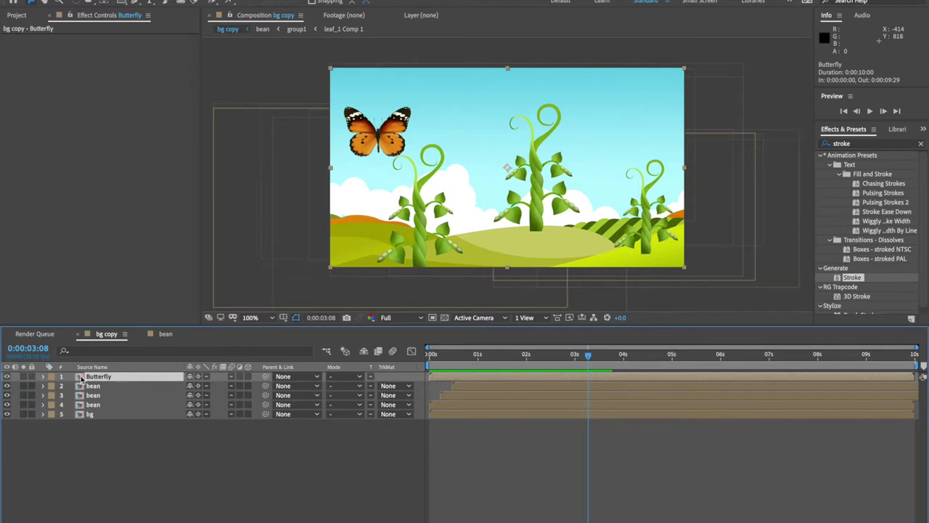
- Open the Butterfly composition and bring the butterfly into view at 200% magnification
double_click(82, 378)
click(380, 148)
key(period)
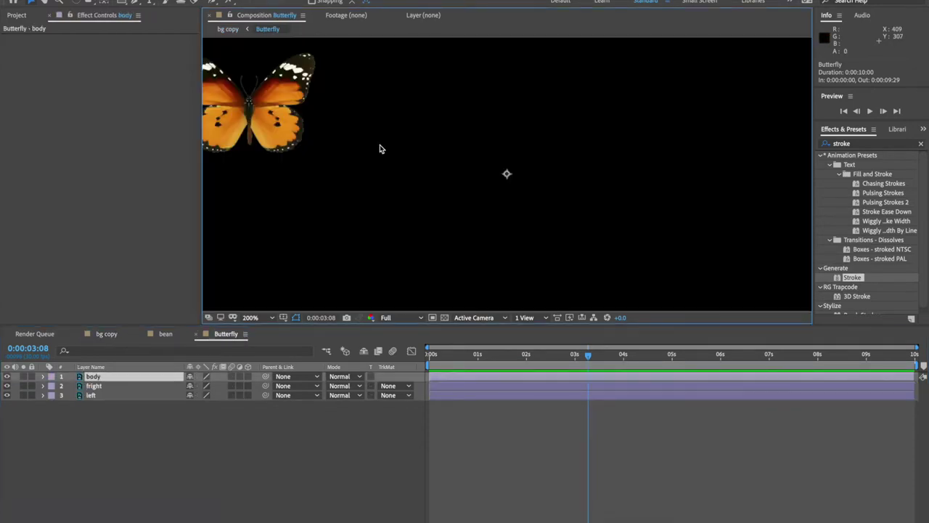
drag(355, 119, 455, 139)
drag(528, 189, 554, 200)
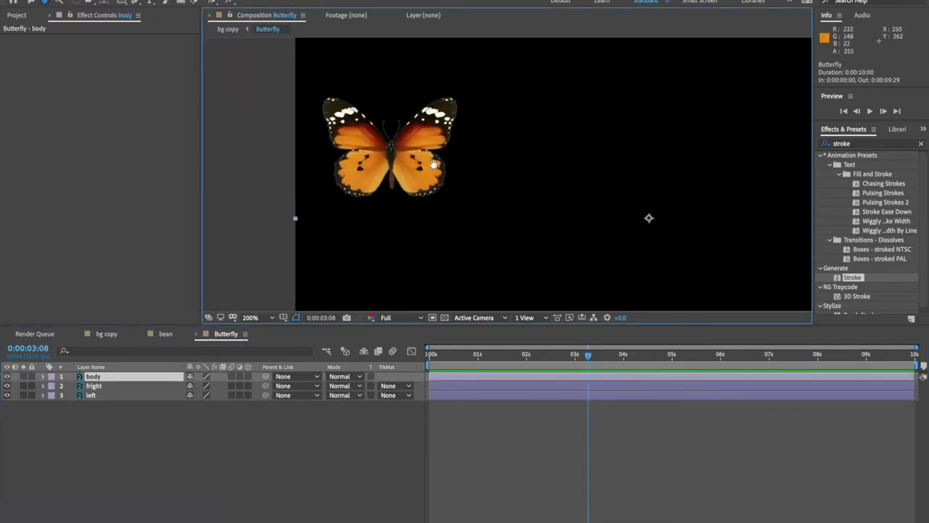
- Move the anchor points of the fright and left wing layers onto the centre of the butterfly's body
click(104, 2)
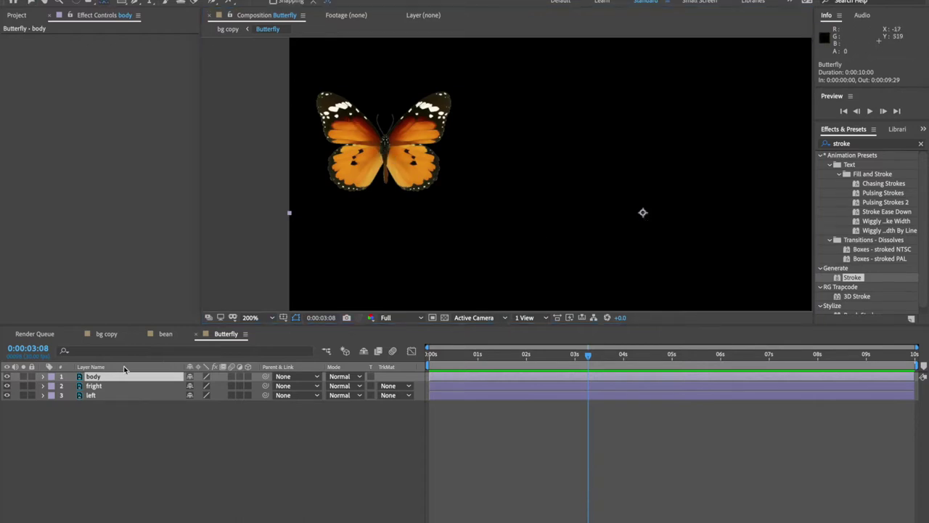
click(94, 385)
drag(645, 216, 384, 153)
click(133, 394)
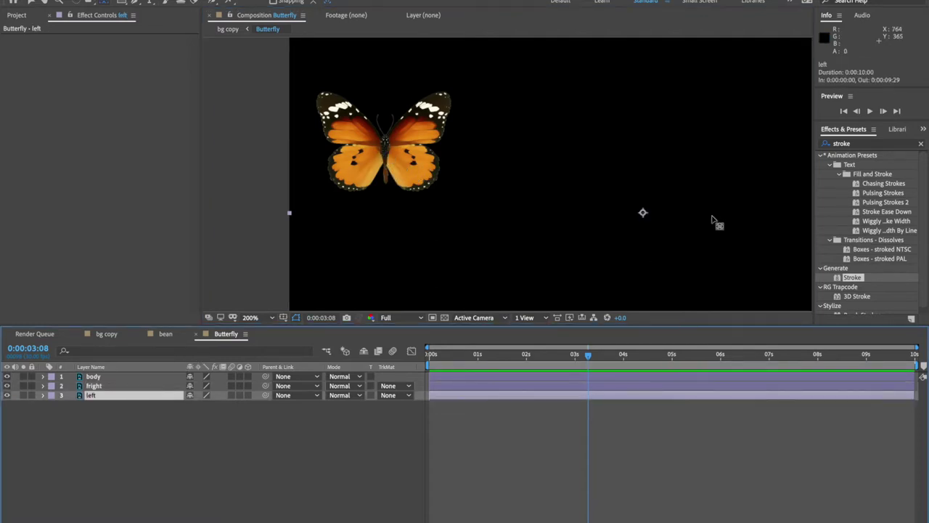
drag(645, 216, 384, 150)
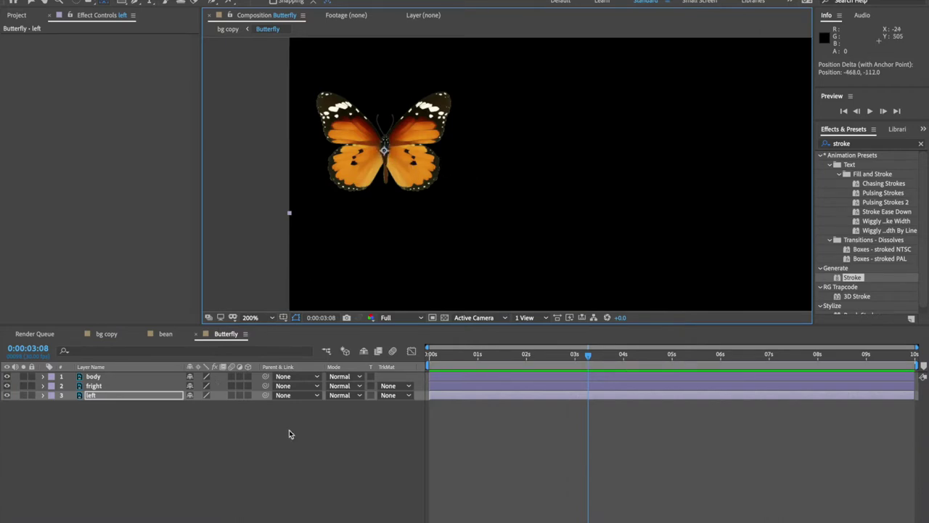
- Make the body, fright and left layers 3D and parent both wing layers to body
drag(250, 380, 248, 405)
click(244, 406)
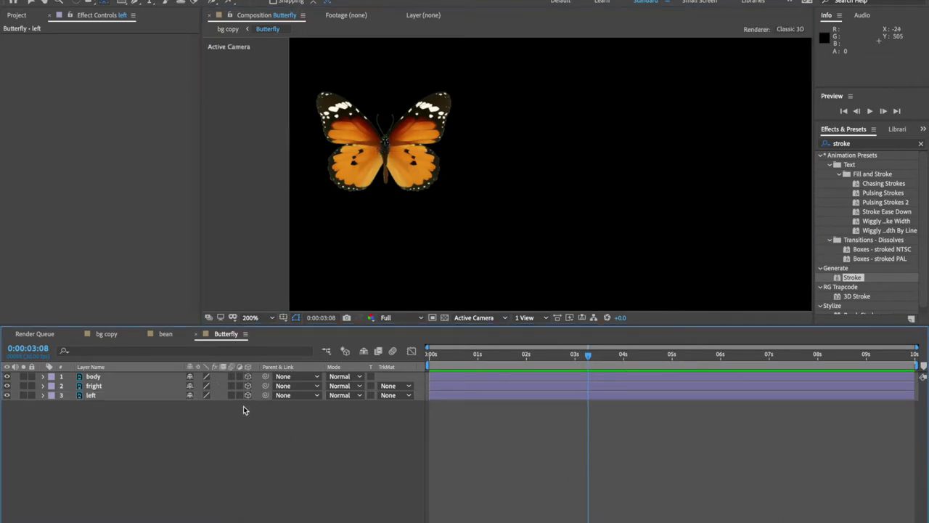
click(102, 377)
drag(265, 386, 156, 378)
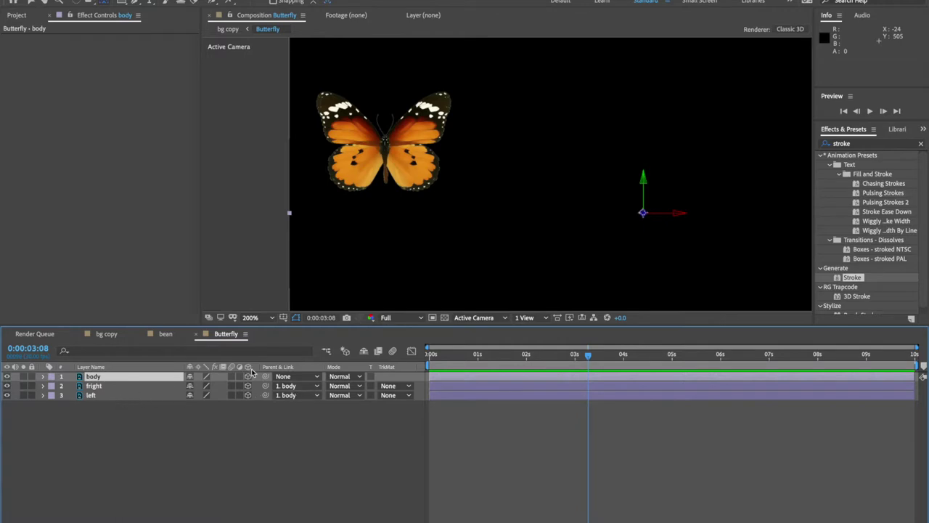
click(132, 379)
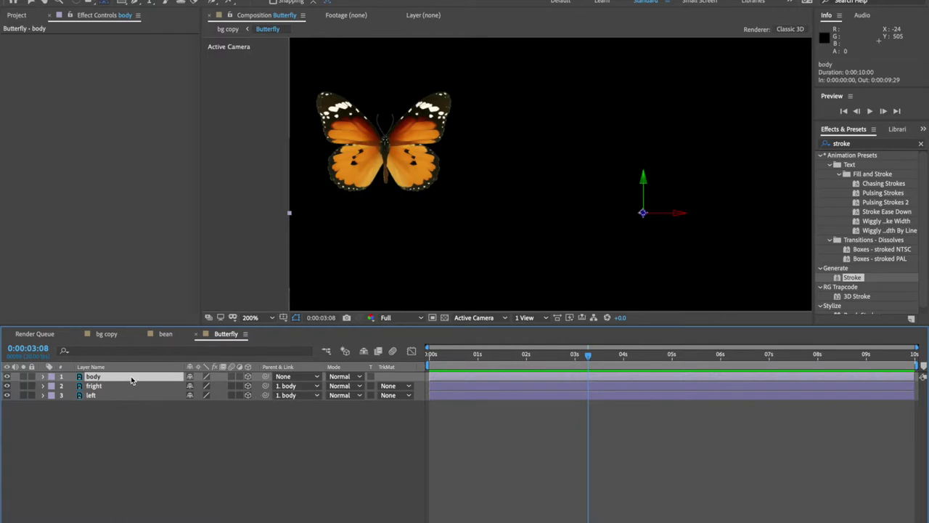
- Show the rotation properties of the fright and left layers, undoing any accidental value change
click(108, 387)
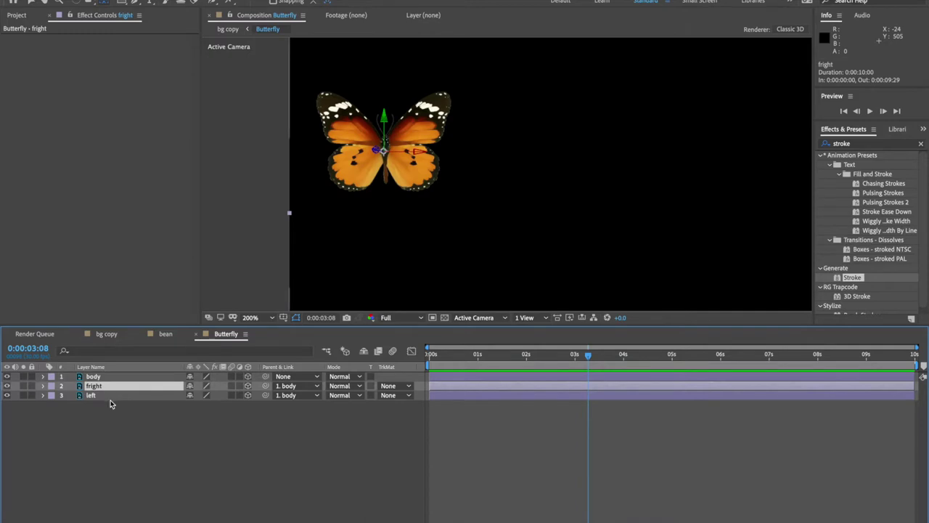
shift+click(108, 396)
key(r)
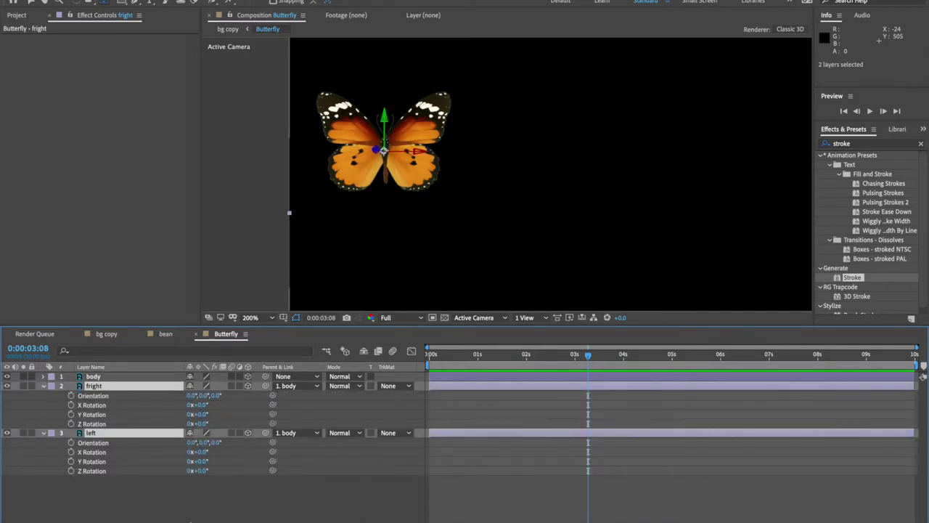
click(192, 516)
key(ctrl+z)
- Add a Y Rotation keyframe of 45° on the fright layer at 0:00:00:00
key(Home)
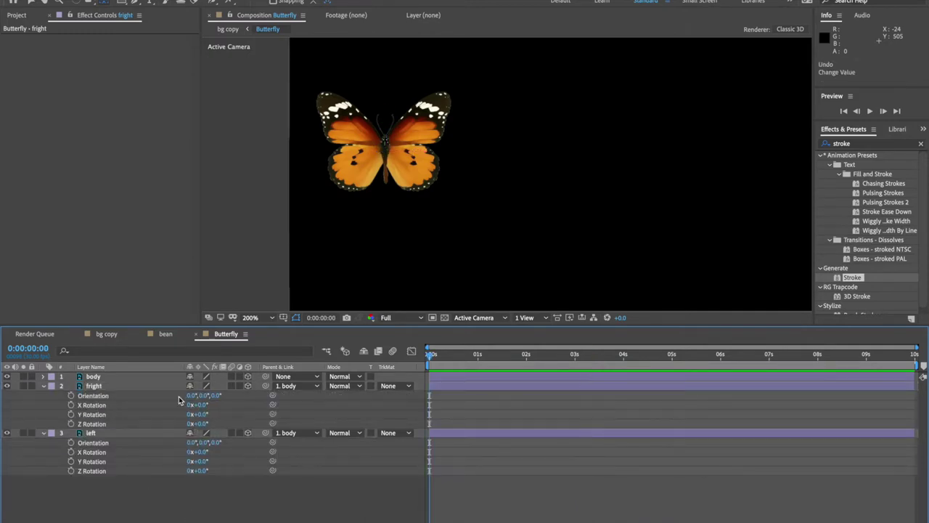
click(71, 415)
click(198, 414)
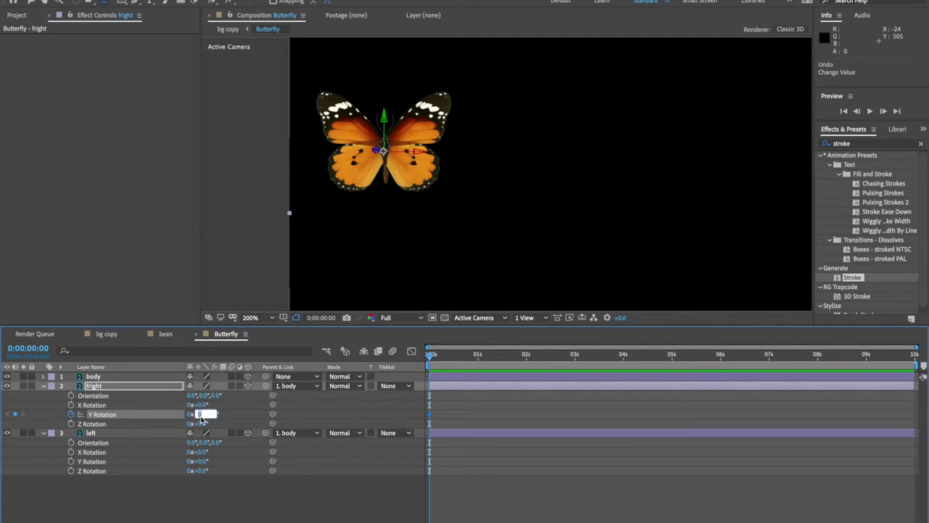
text(45)
key(Return)
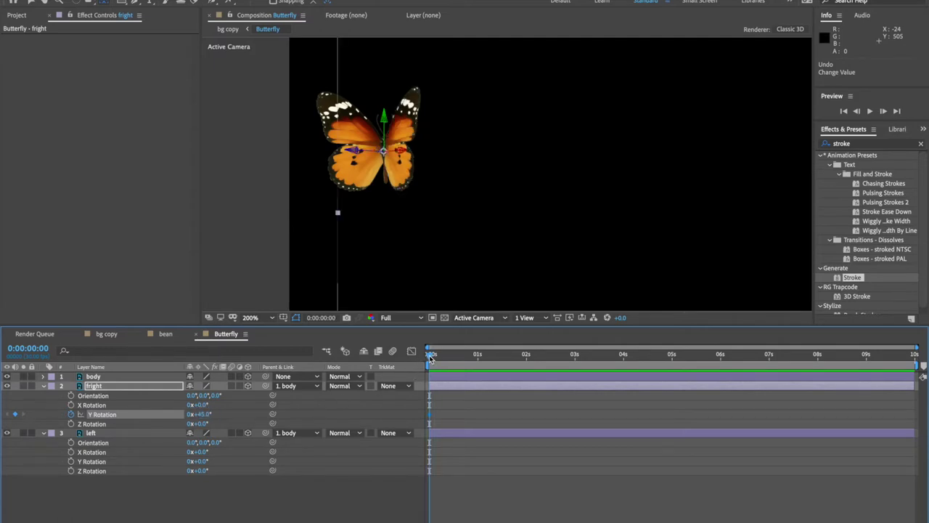
- Set the fright layer's Y Rotation to -45° at 0:00:00:15
click(27, 349)
text(15)
key(Return)
click(200, 416)
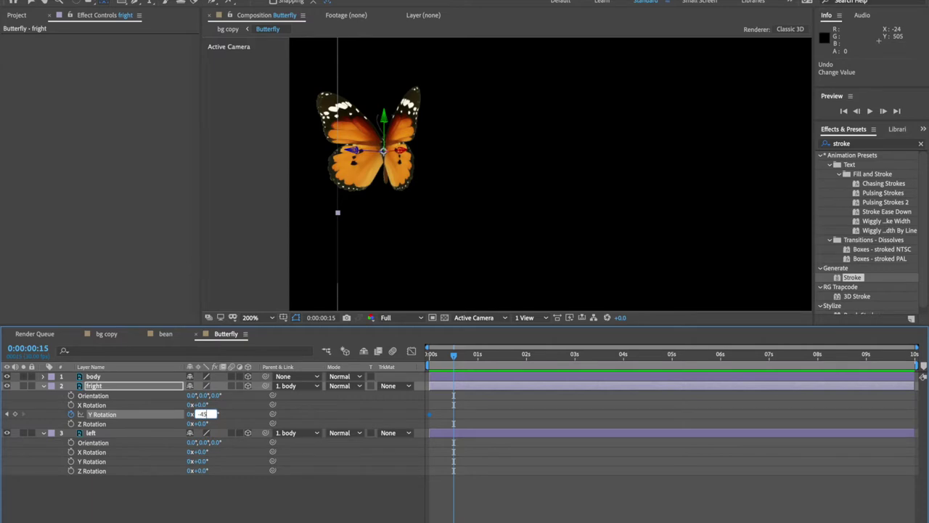
key(Return)
- Copy the fright layer's first Y Rotation keyframe to 0:00:01:00
click(28, 348)
text(100)
key(Return)
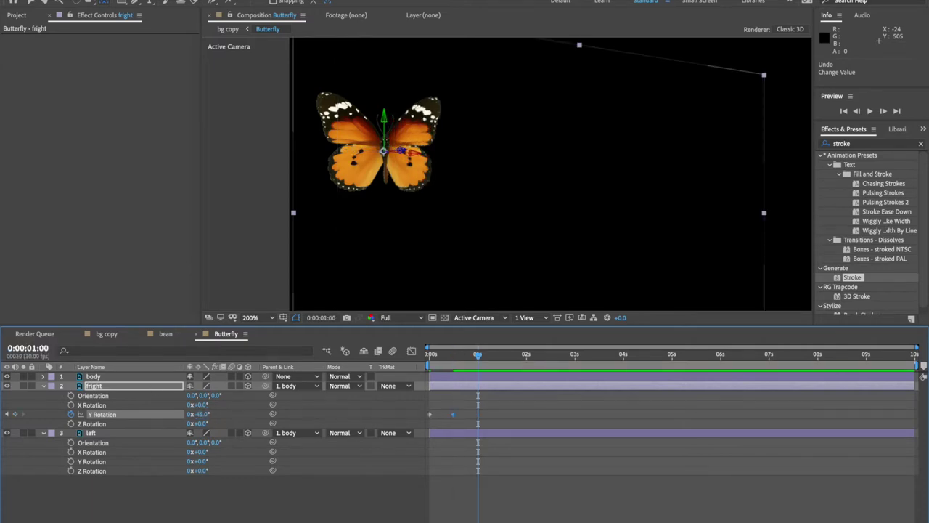
click(431, 416)
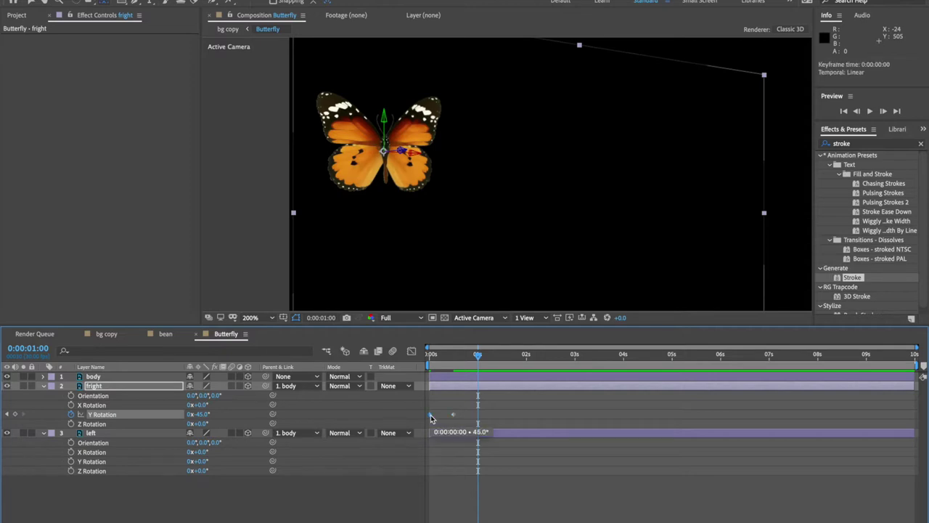
key(ctrl+c)
key(ctrl+v)
click(430, 414)
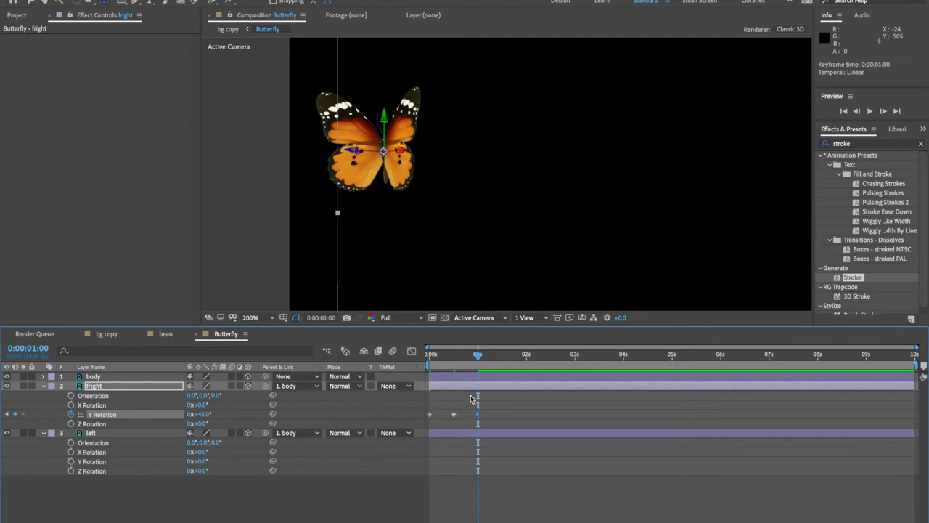
- Preview the right wing's flap from the start of the Butterfly composition
key(space)
key(space)
click(428, 365)
key(space)
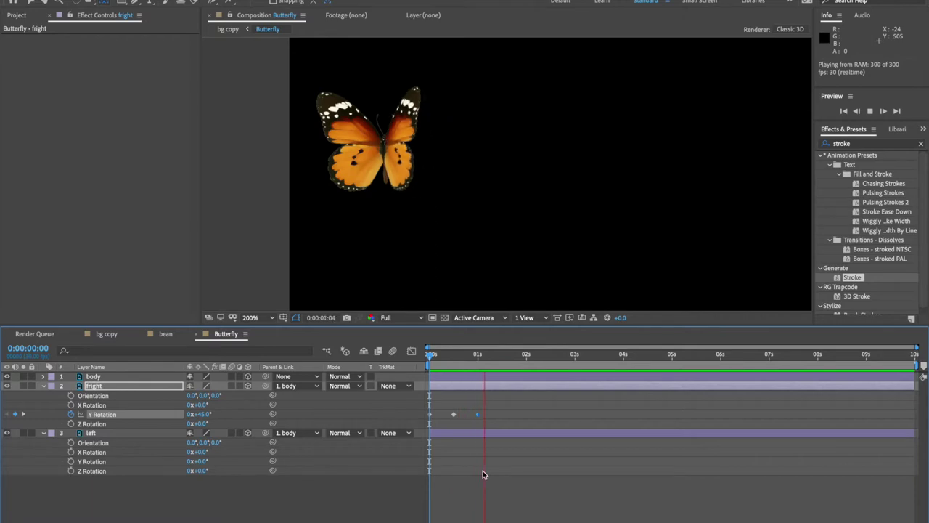
key(space)
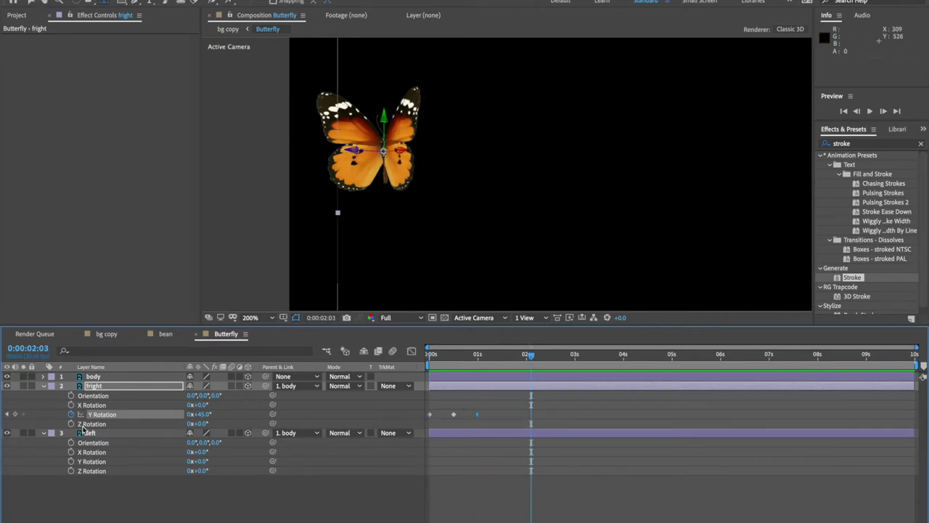
- Add the expression loopOut(type = "cycle", numKeyframes = 0) to the fright layer's Y Rotation
alt+click(70, 414)
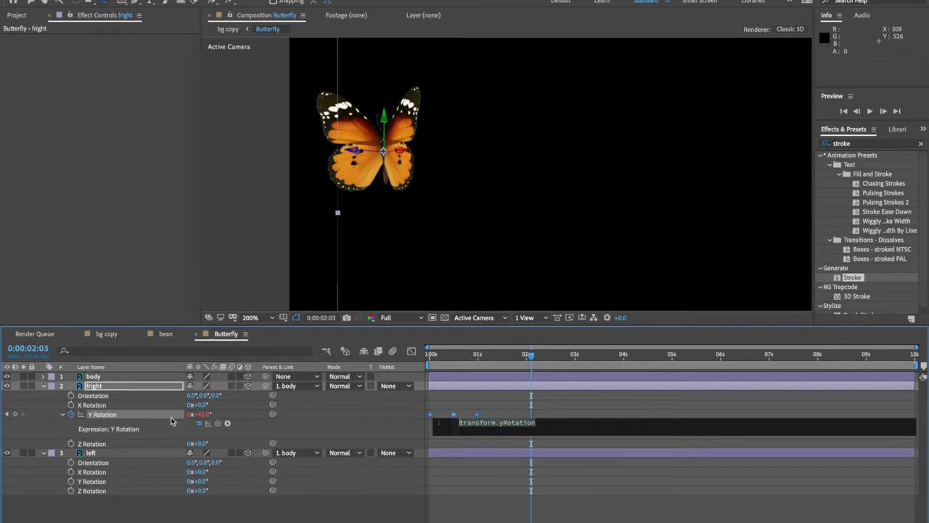
click(228, 423)
mouse_move(256, 456)
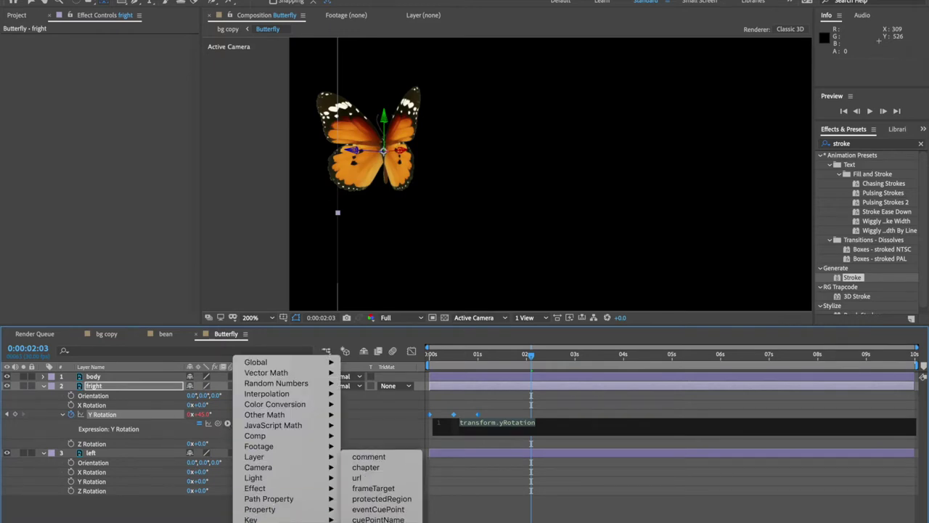
mouse_move(273, 512)
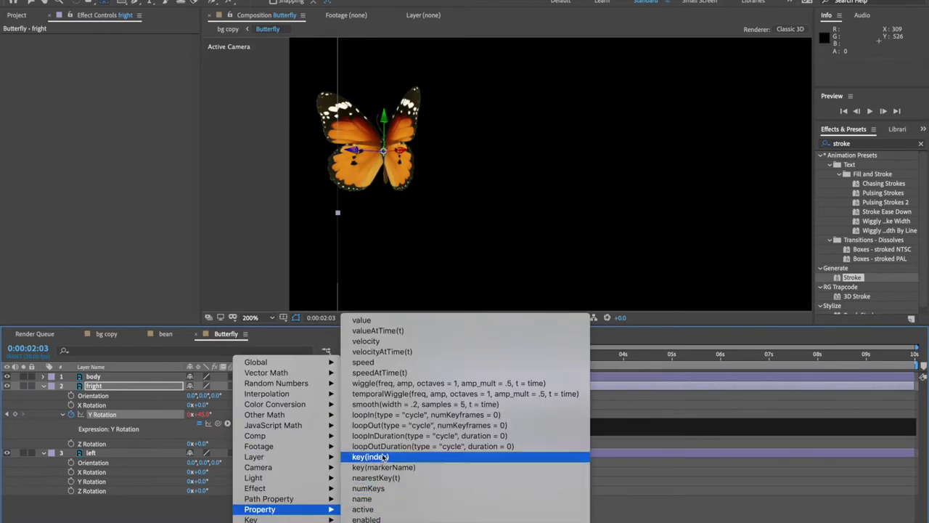
click(388, 426)
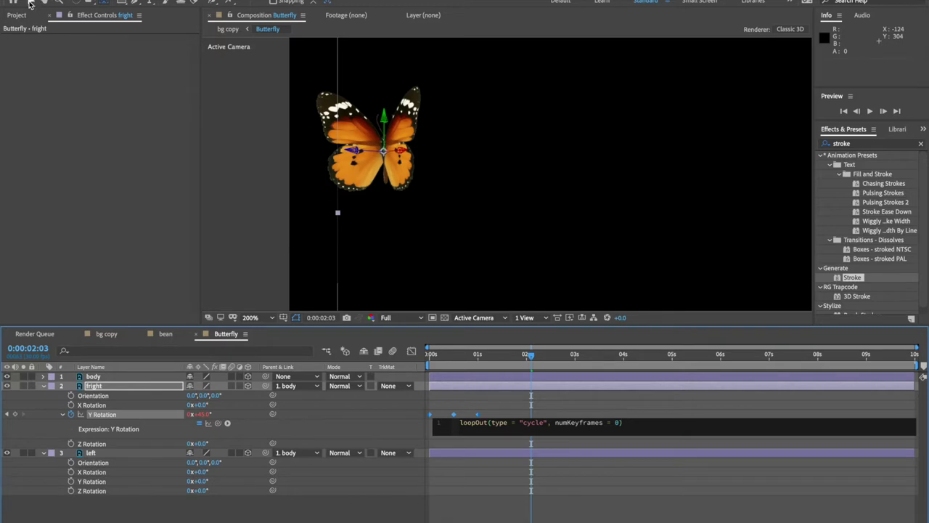
- Preview the right wing's looping flap from the start of the Butterfly composition
click(31, 3)
drag(530, 350, 429, 353)
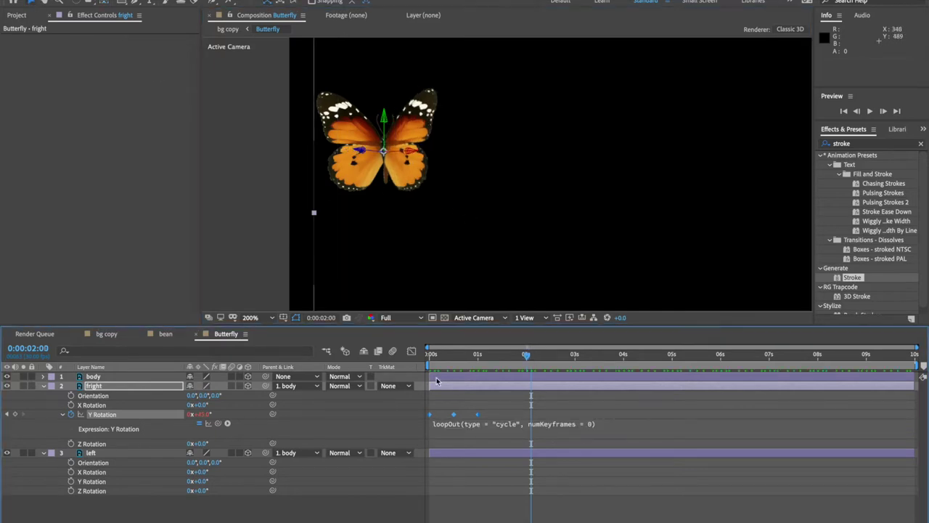
key(space)
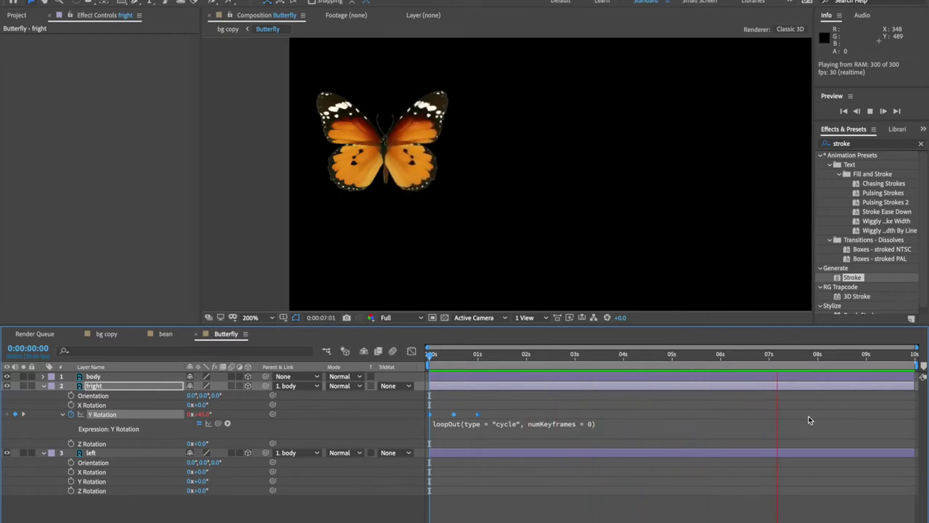
key(space)
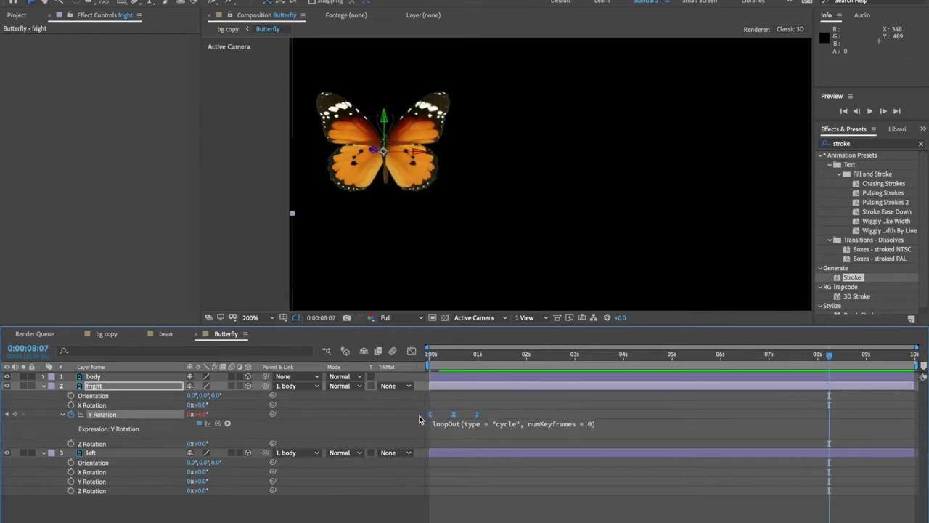
- Apply Easy Ease to the fright layer's Y Rotation keyframes and preview the smoothed flap
click(495, 409)
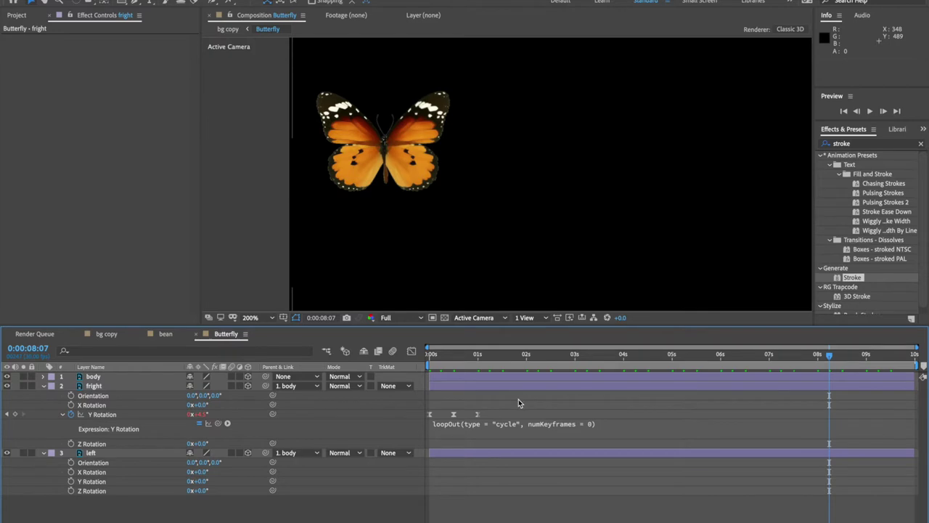
key(space)
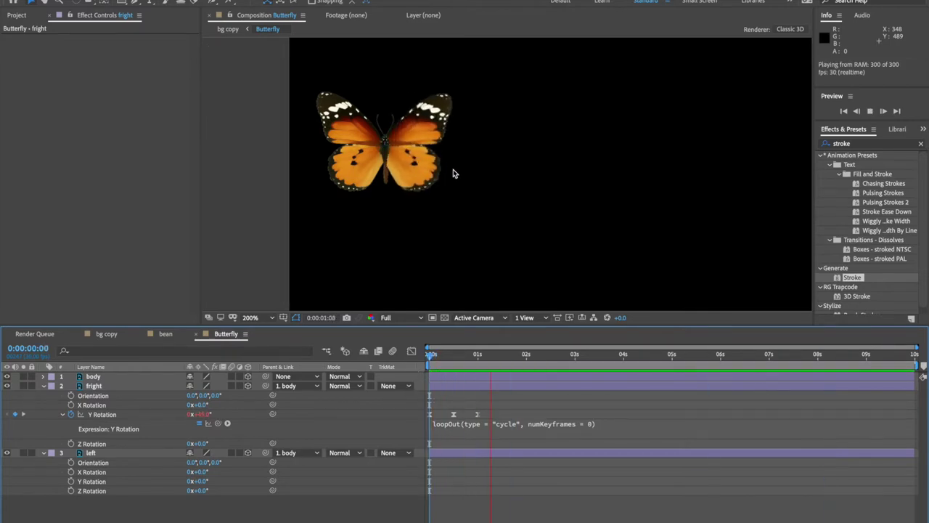
key(space)
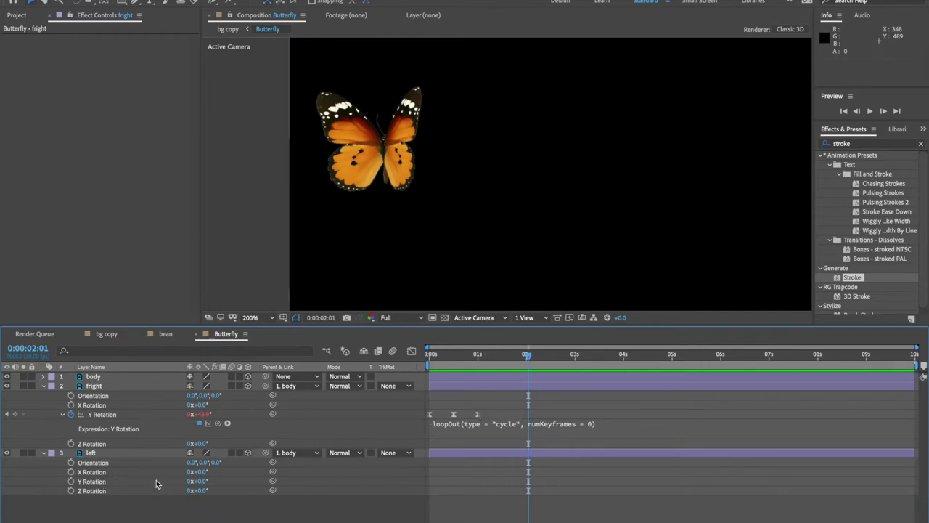
- Link the left layer's Y Rotation to the fright layer's Y Rotation and reveal the resulting expression
drag(273, 481, 117, 416)
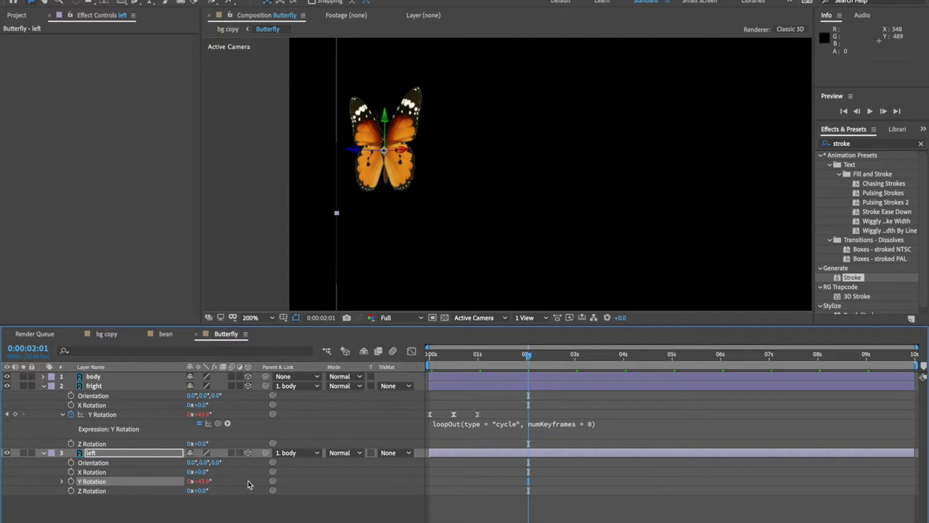
key(r)
key(e)
key(e)
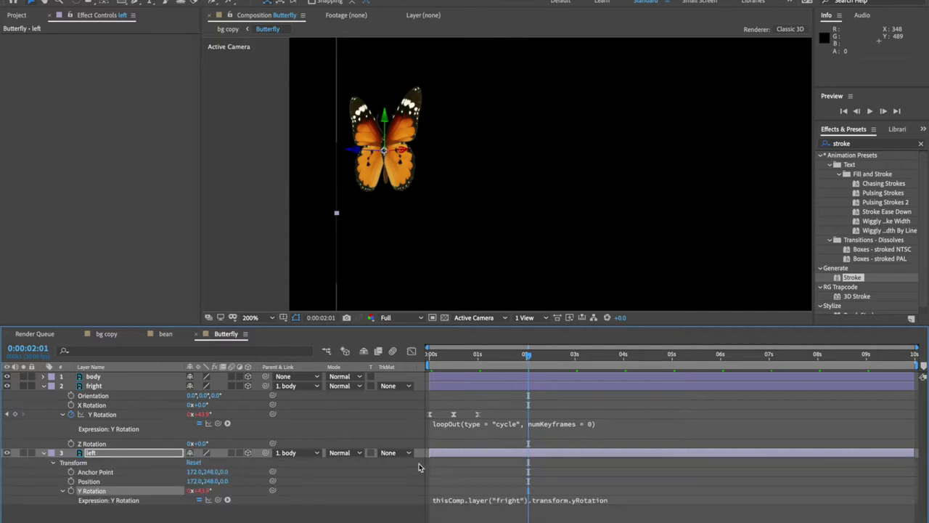
click(458, 500)
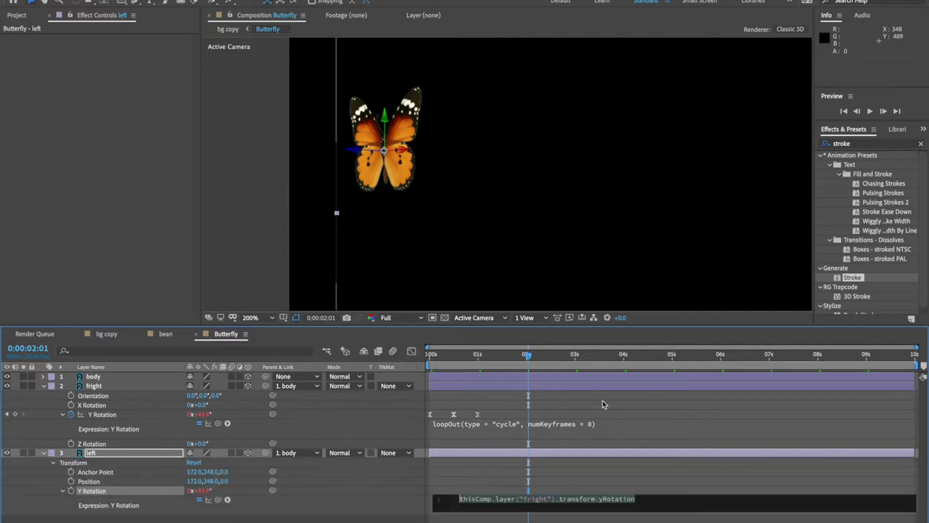
click(608, 270)
- Preview the motion of the linked left wing together with the right wing
key(space)
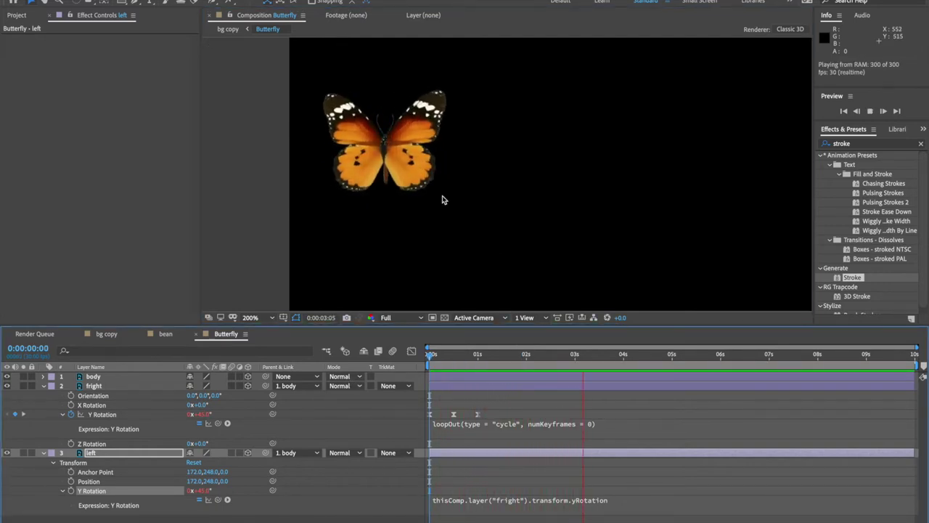
key(space)
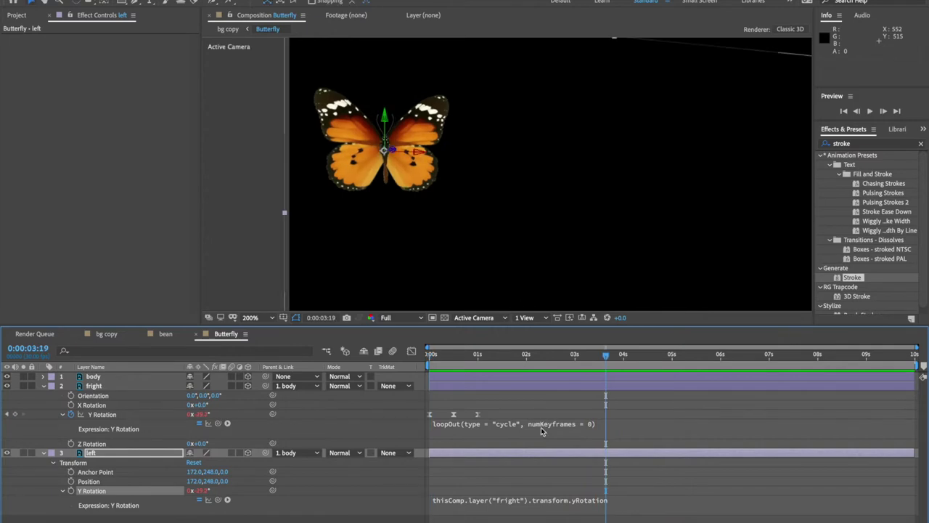
key(space)
- Multiply the left layer's Y Rotation expression by -1, making it thisComp.layer("fright").transform.yRotation*-1
click(612, 500)
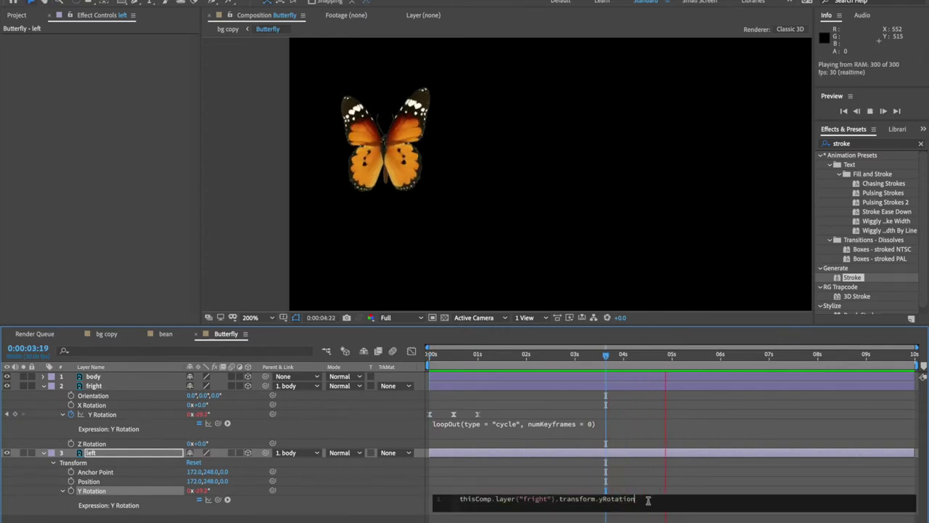
key(BackSpace)
text(*)
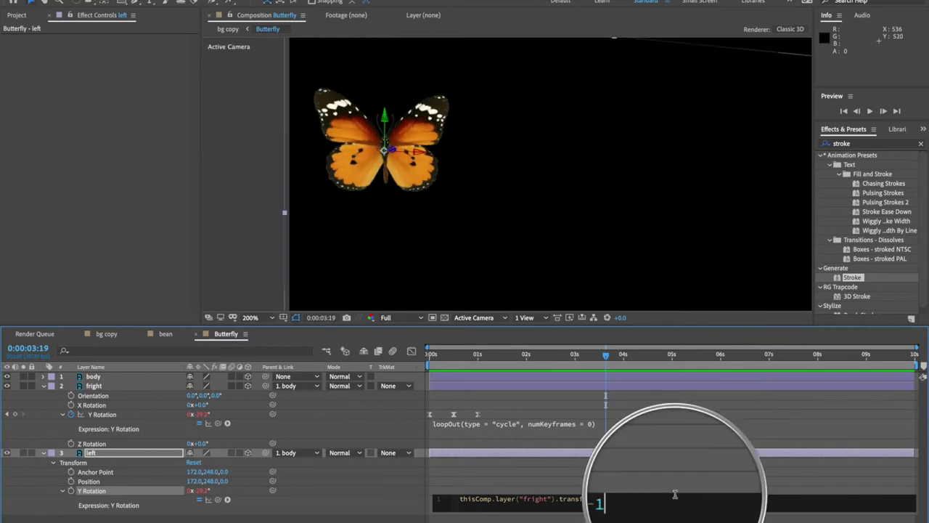
drag(637, 501, 642, 503)
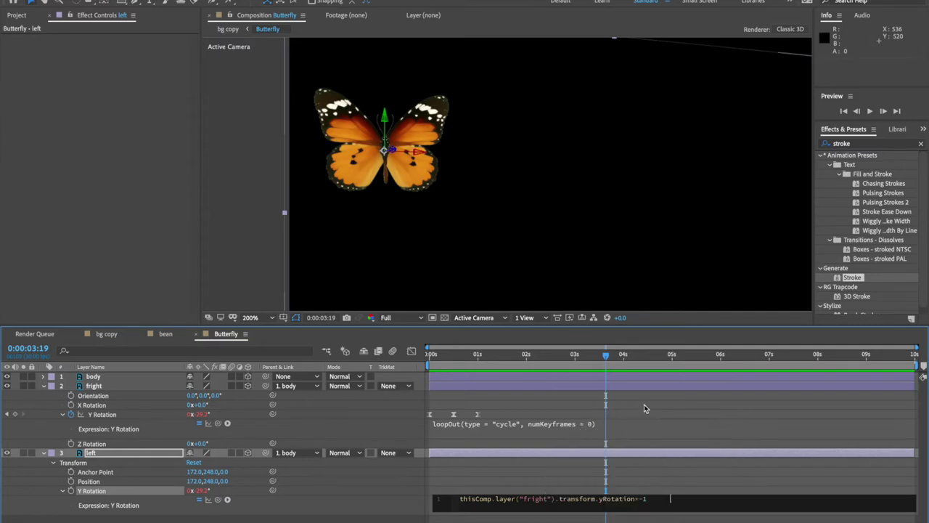
click(549, 244)
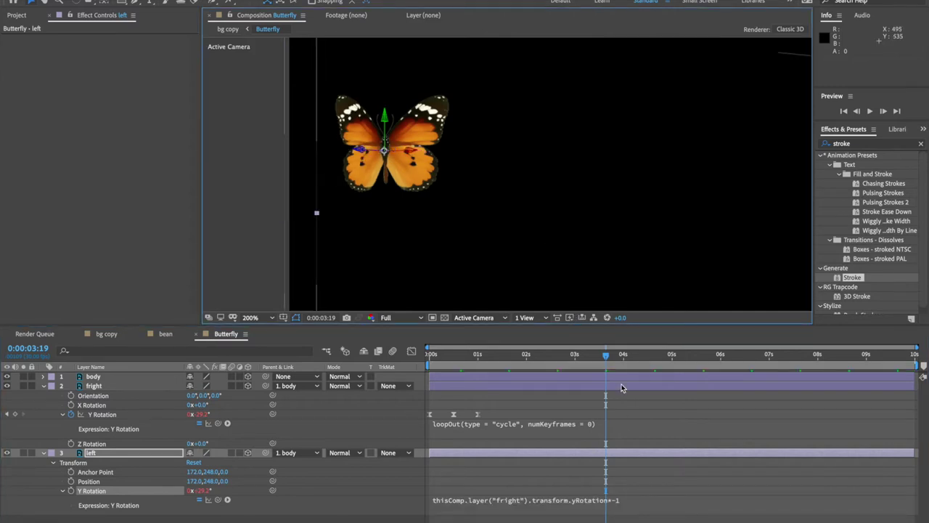
- Preview both wings flapping from the start of the Butterfly composition
key(Home)
key(space)
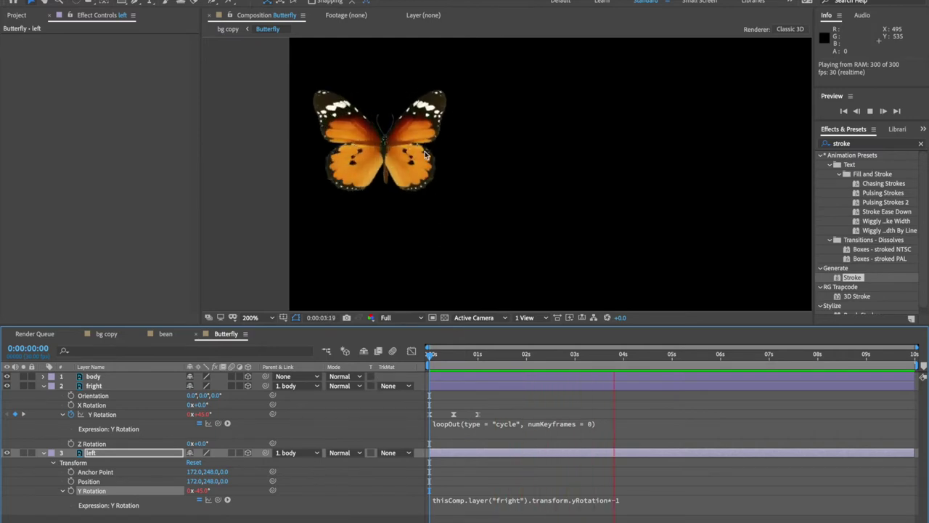
key(space)
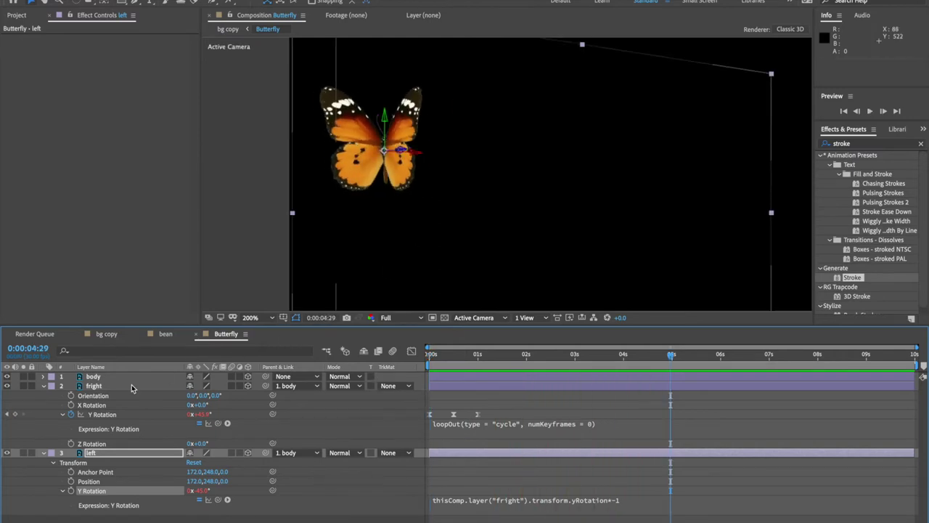
- Collapse the expanded properties of all layers in the Butterfly composition
click(127, 377)
key(ctrl+a)
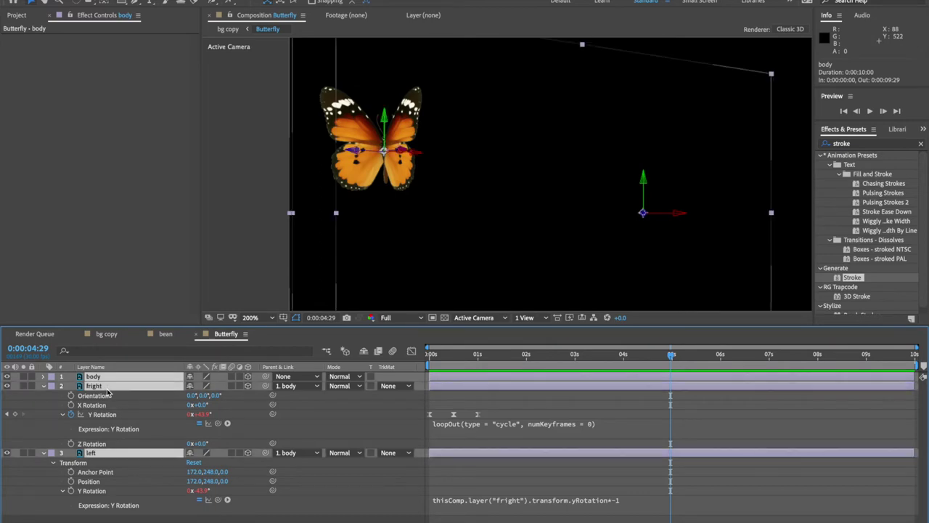
key(u)
click(119, 444)
- Reveal the body layer's rotation properties and set its Z Orientation to 18°
click(121, 373)
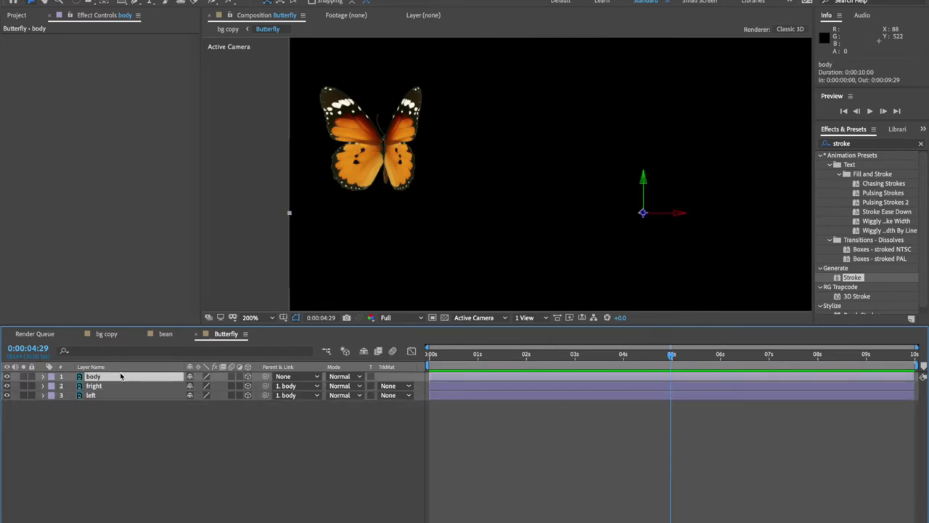
key(r)
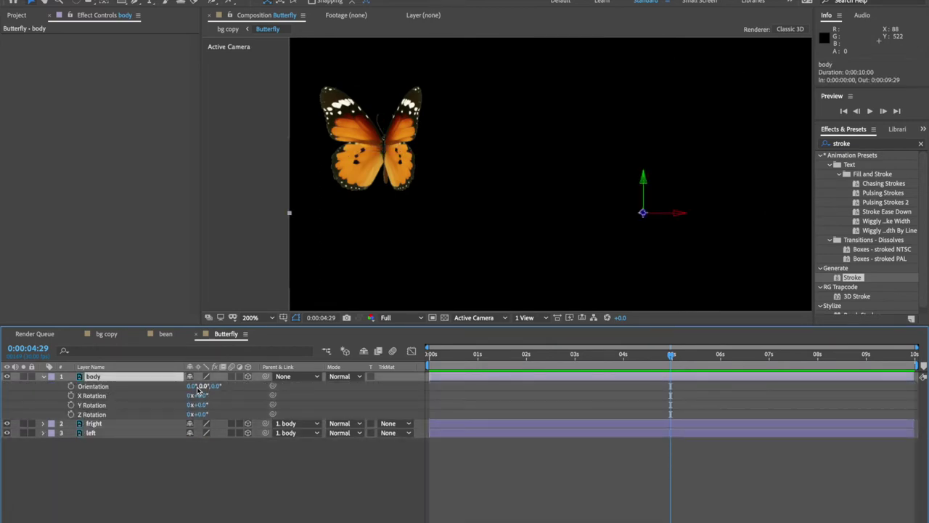
drag(216, 386, 219, 386)
- Move the body layer's anchor point onto the butterfly's centre and shift the butterfly down to about position 225, 218
drag(384, 221, 468, 221)
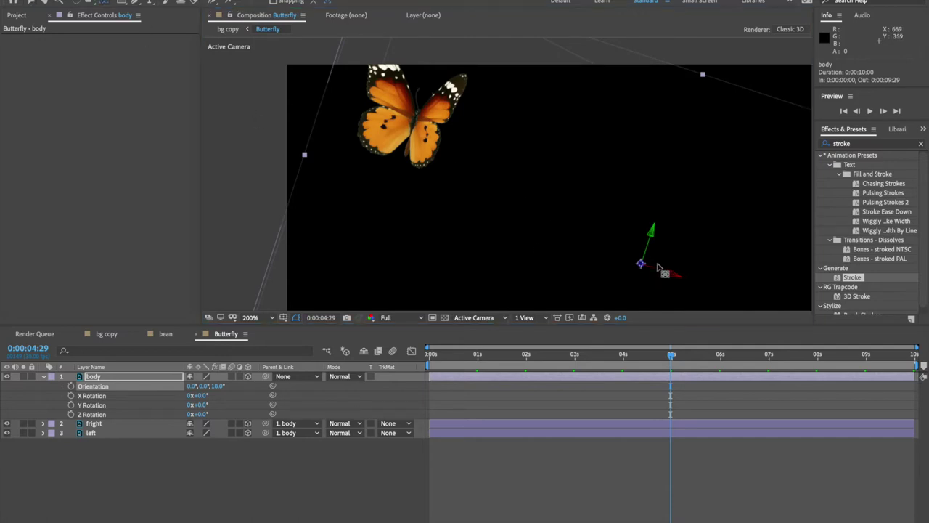
drag(643, 265, 414, 123)
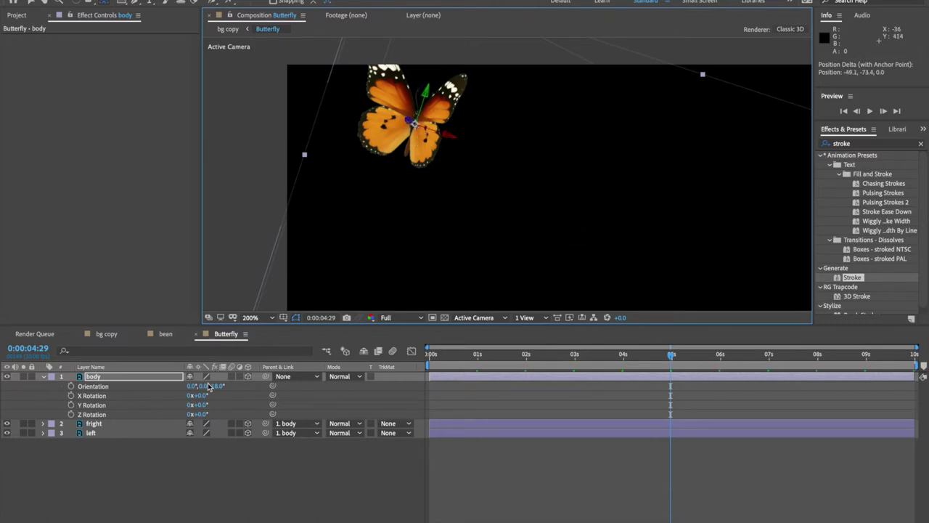
click(33, 4)
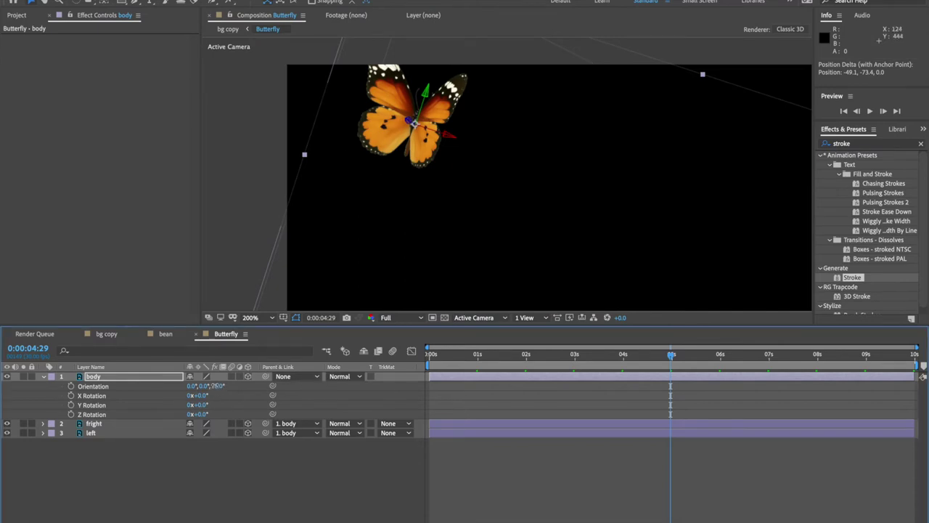
drag(426, 155, 416, 222)
- Set the body layer's Orientation to 53°, 336°, 60°, checking the tilt at different times
mouse_move(216, 390)
mouse_down()
mouse_move(234, 390)
mouse_move(177, 375)
mouse_move(214, 391)
mouse_up()
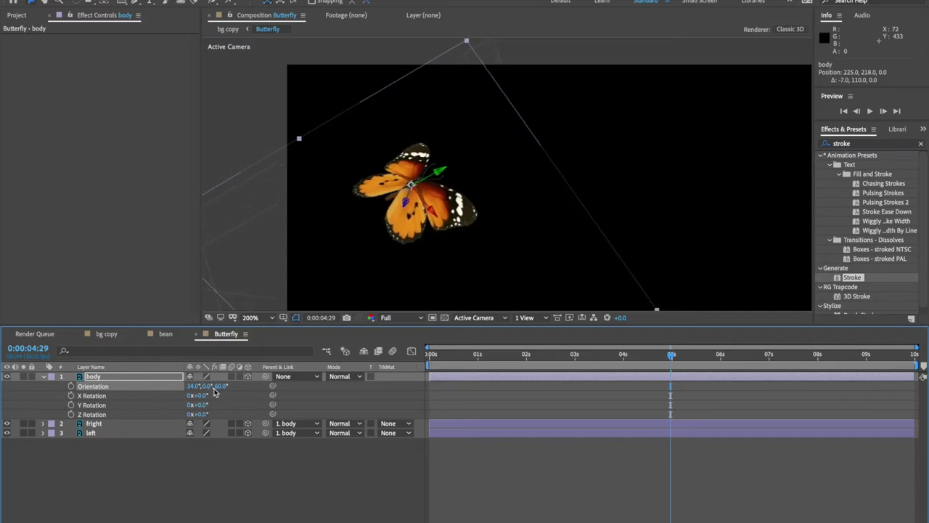
drag(670, 356, 486, 371)
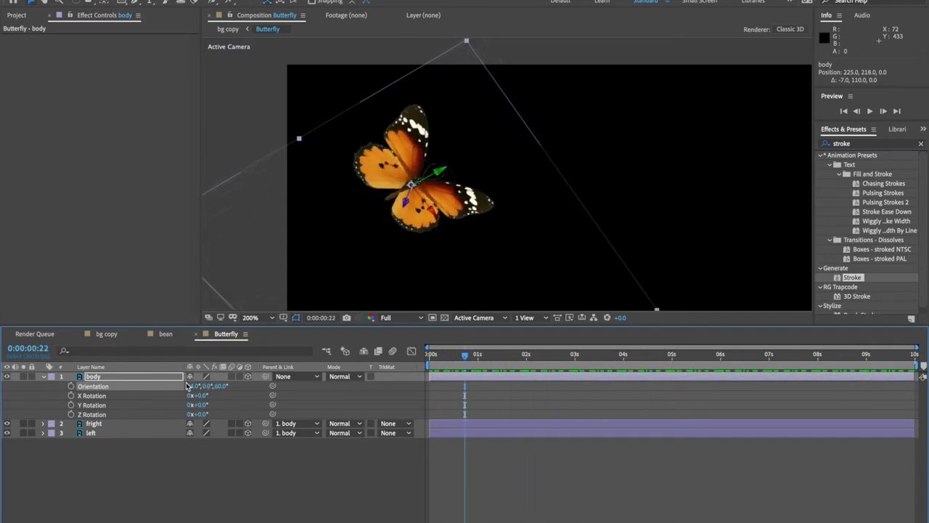
drag(192, 387, 197, 387)
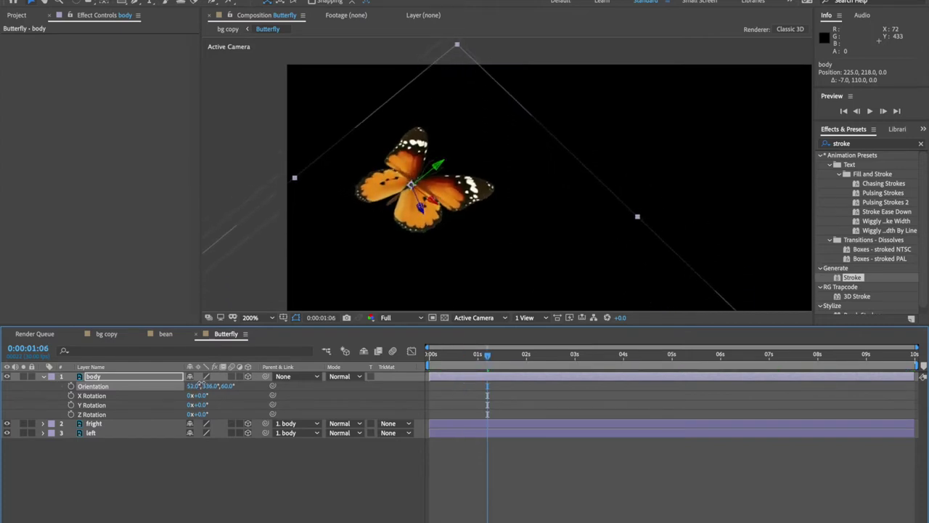
drag(487, 358, 526, 355)
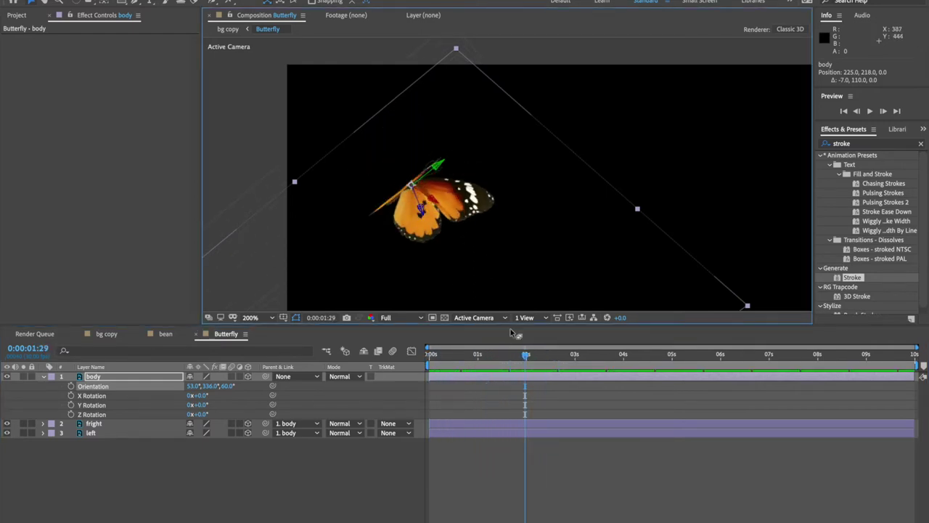
- Preview the tilted butterfly's flapping animation from the start
click(689, 150)
key(space)
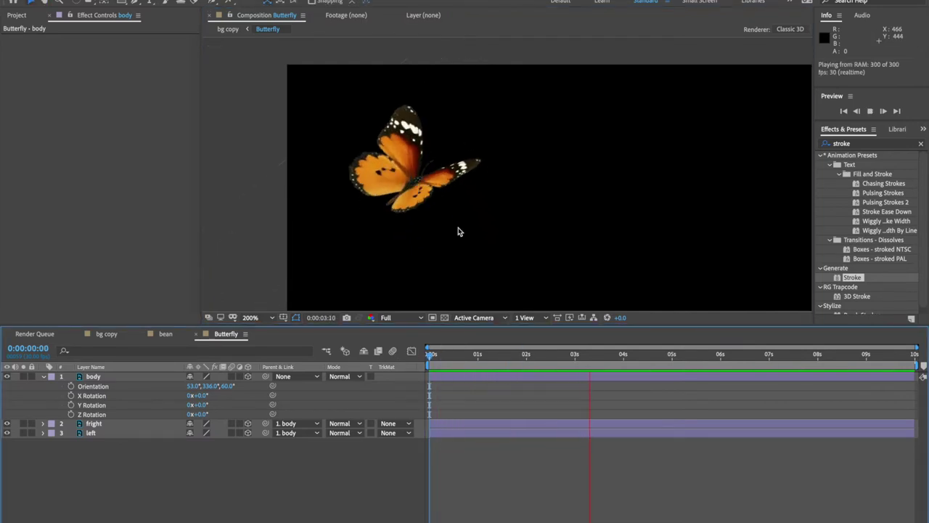
key(space)
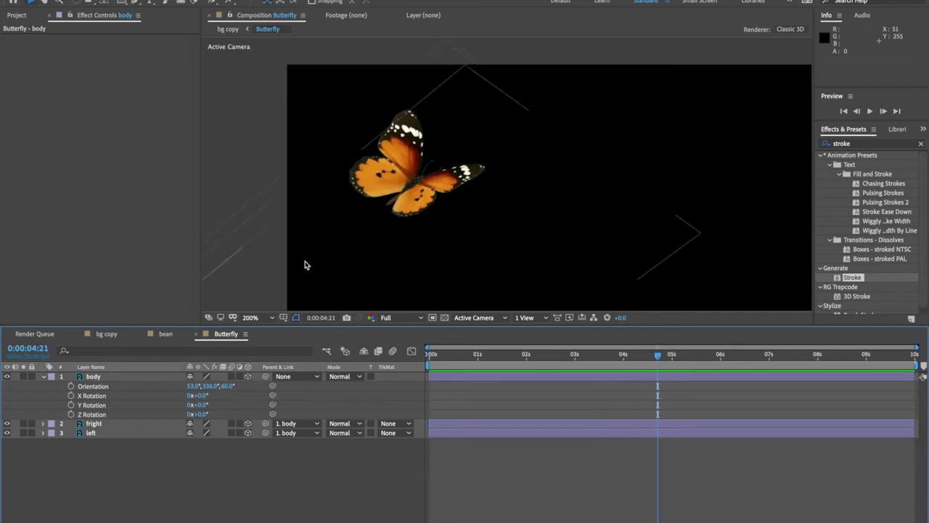
- In the bg copy composition, scale the Butterfly layer to 68% and move its anchor point onto the butterfly
click(107, 334)
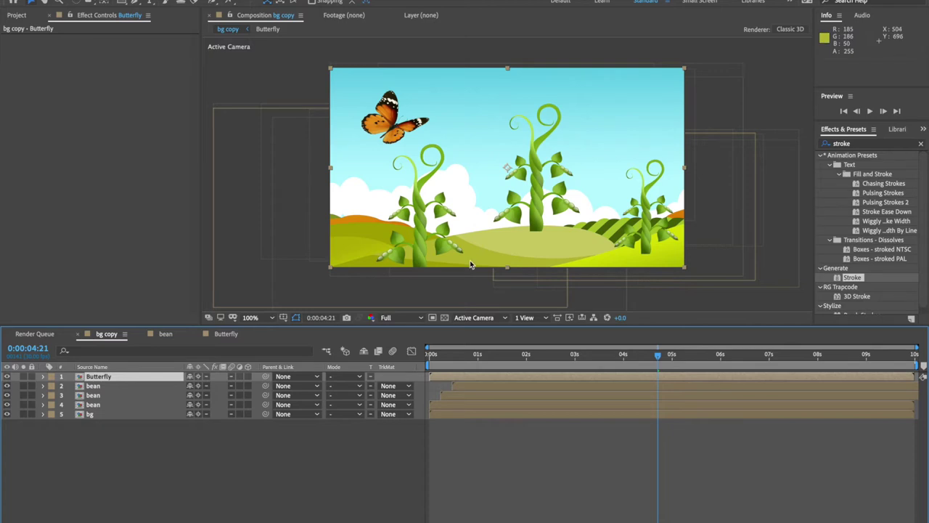
click(131, 376)
key(s)
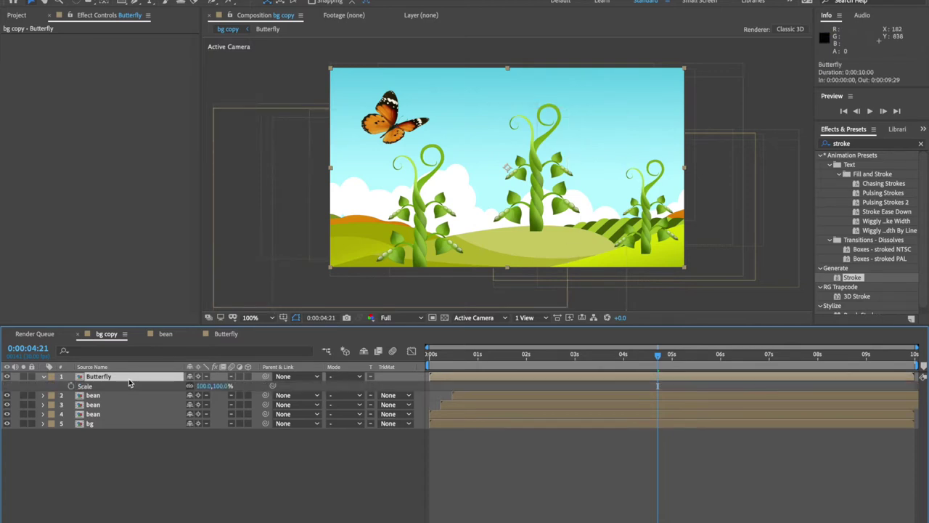
drag(201, 387, 181, 387)
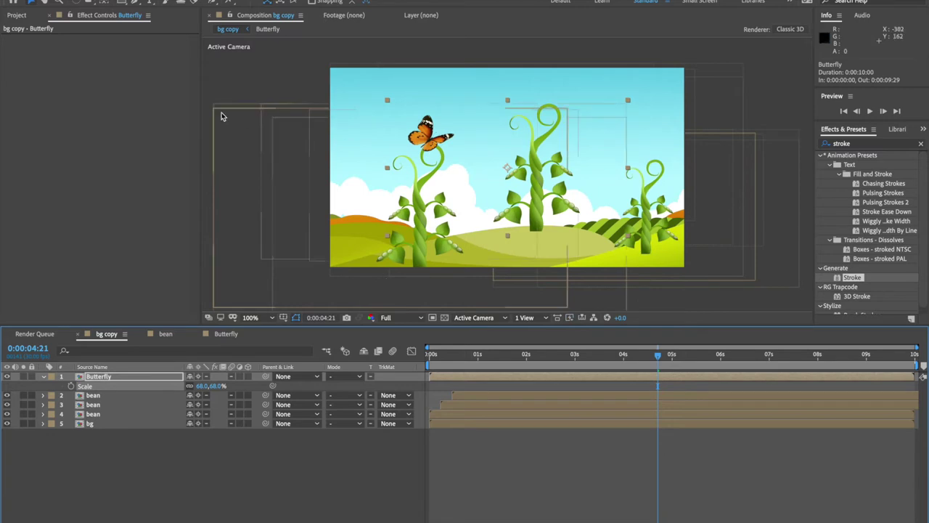
drag(507, 169, 432, 141)
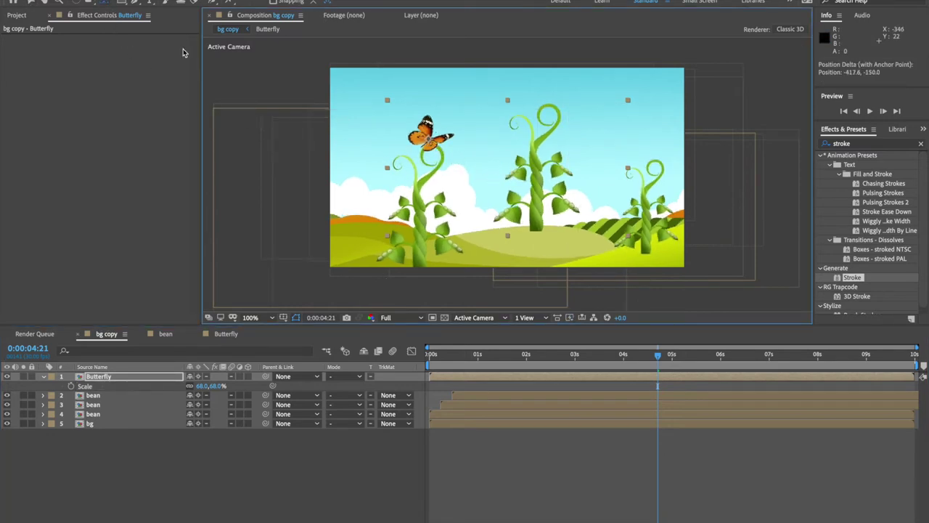
key(v)
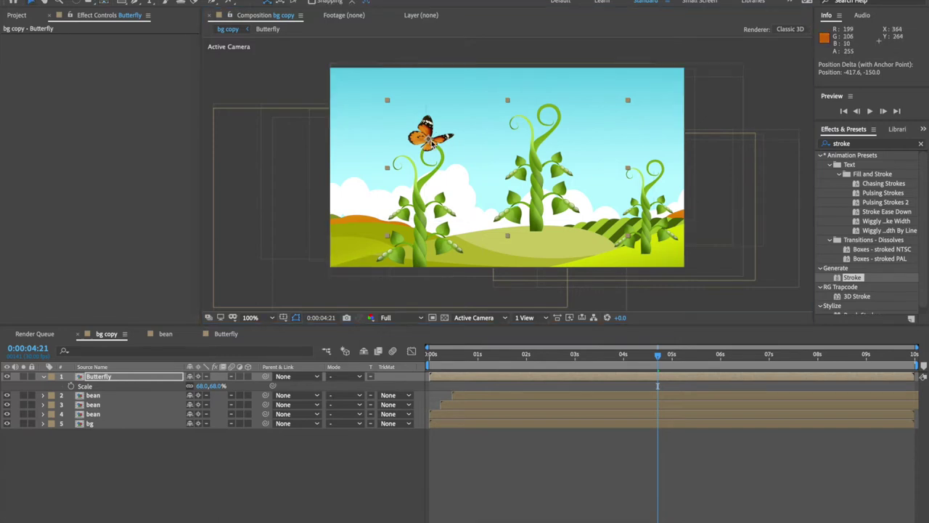
- Keyframe the Butterfly layer's Position from -220, 524 at 0:00:02:18 to 1412, 70 at 0:00:07:12 so it flies across the scene
drag(667, 358, 555, 358)
click(93, 378)
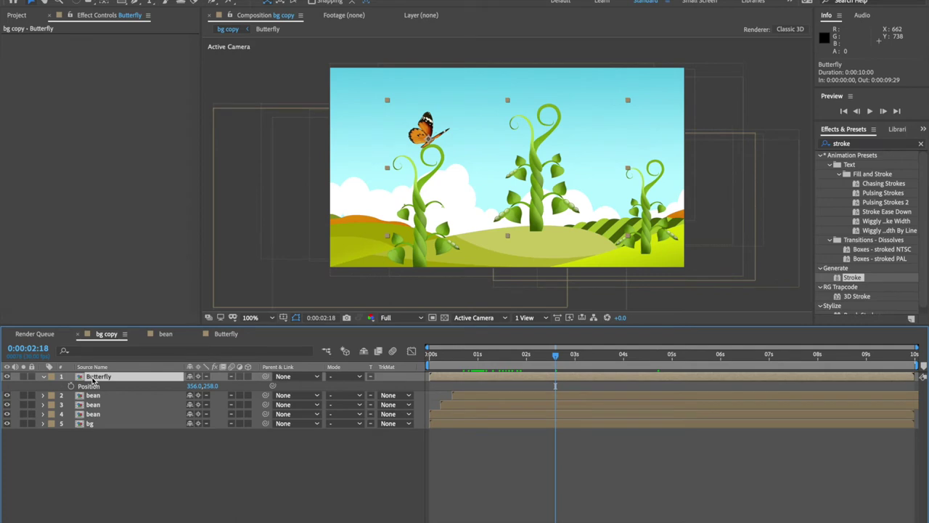
click(71, 386)
drag(437, 140, 271, 223)
drag(560, 356, 789, 356)
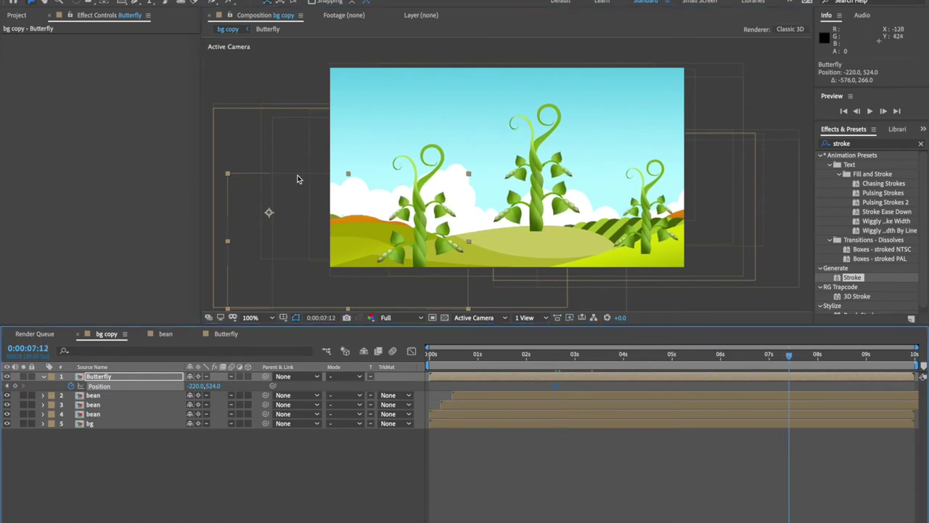
drag(270, 213, 720, 87)
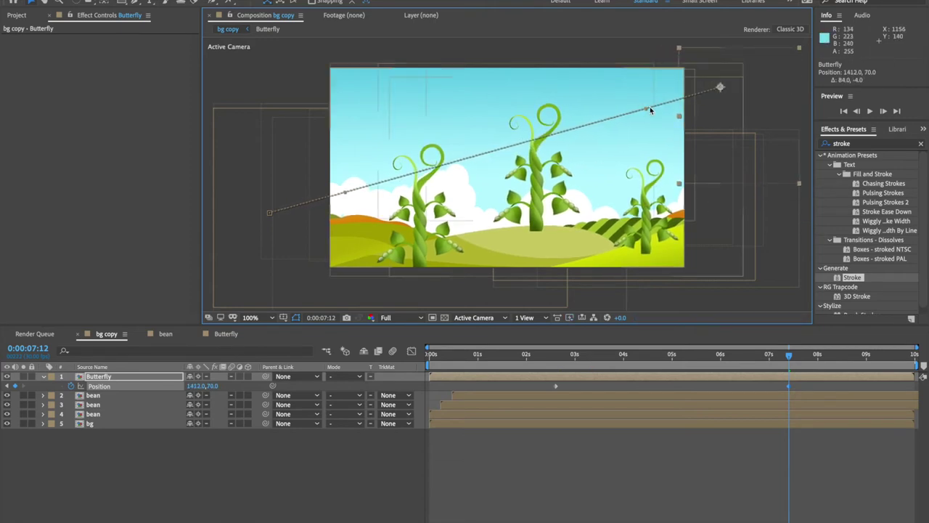
- Bend the butterfly's motion path into an S-curve, moving its start point to -182, 622 and its end point to 1398, -8
drag(646, 111, 635, 195)
drag(362, 174, 385, 112)
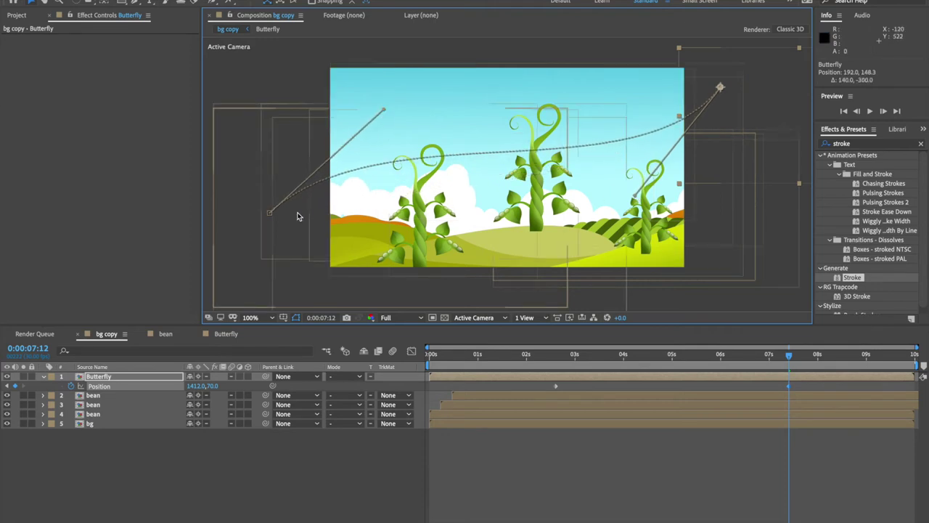
drag(270, 217, 279, 241)
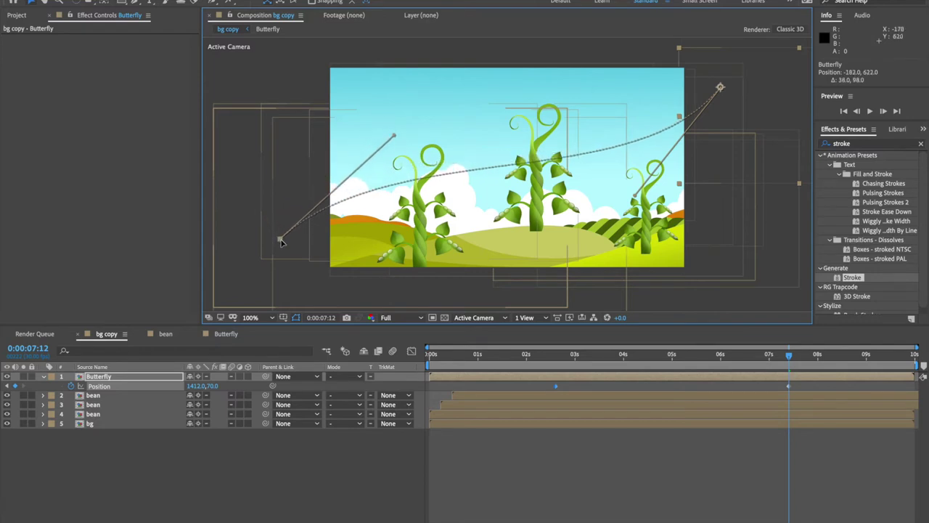
drag(391, 136, 352, 114)
drag(636, 200, 622, 246)
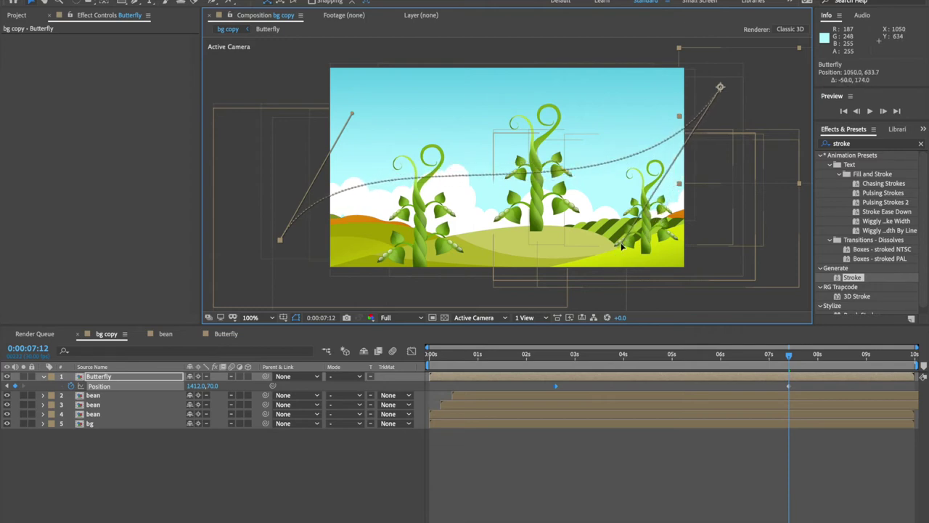
drag(720, 89, 717, 67)
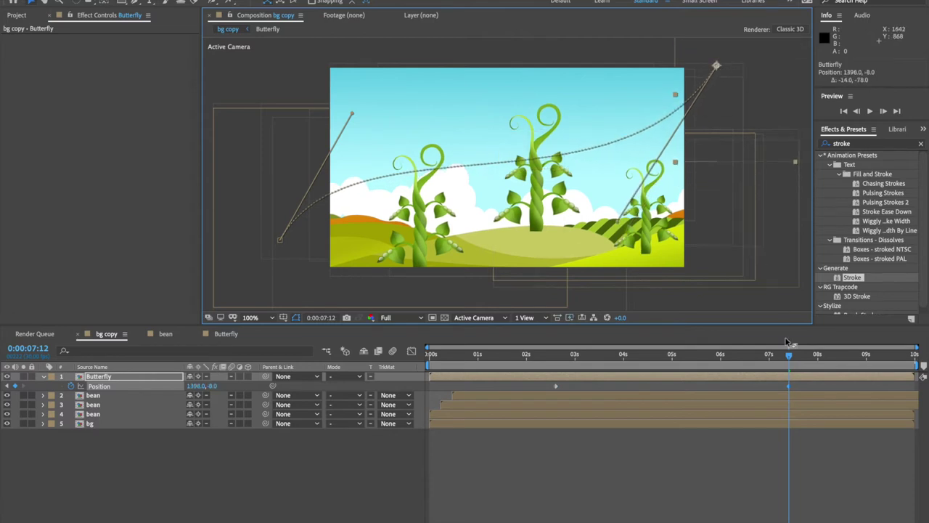
- Preview the butterfly's flight along the curved path from 0:00:02:18
drag(788, 358, 558, 369)
key(space)
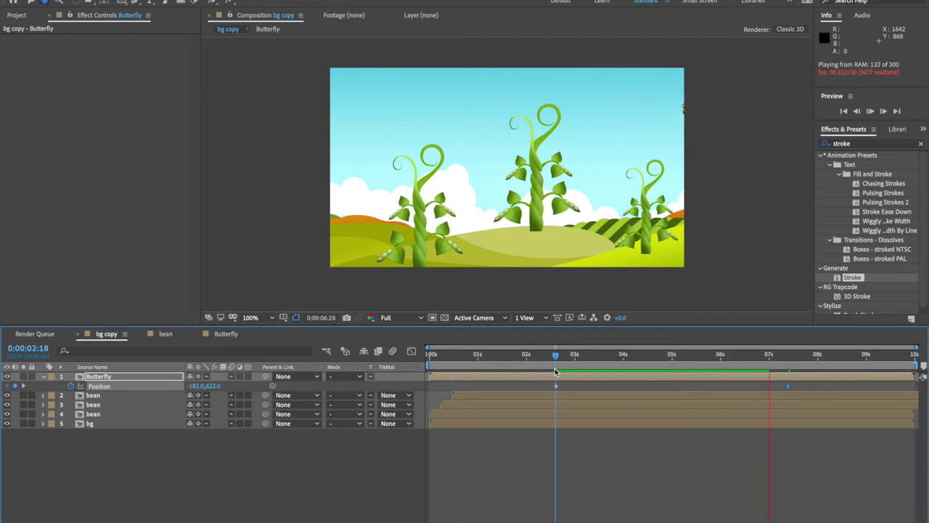
key(space)
- Keyframe the Butterfly layer's Rotation at 11° near 3.5 s, 8° at 0:00:05:19 and -11° at 0:00:07:28
key(r)
drag(603, 360, 704, 359)
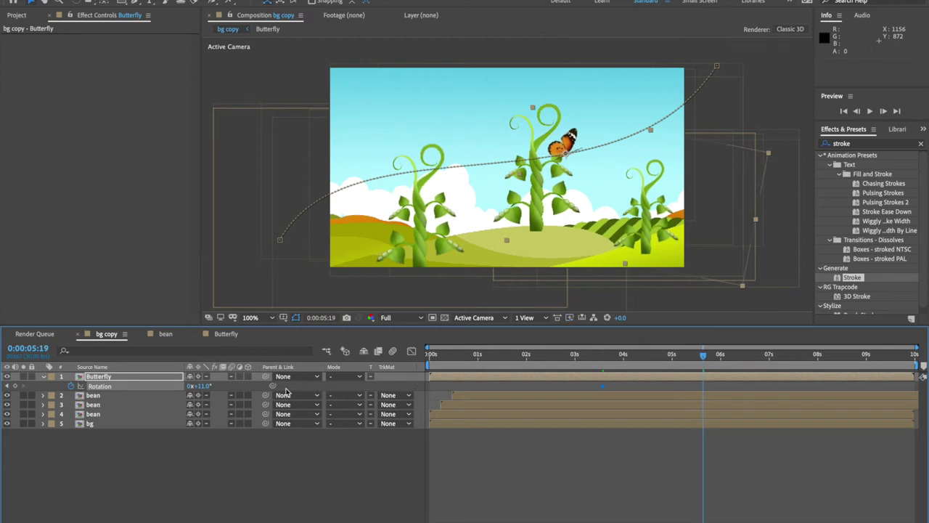
drag(200, 385, 202, 390)
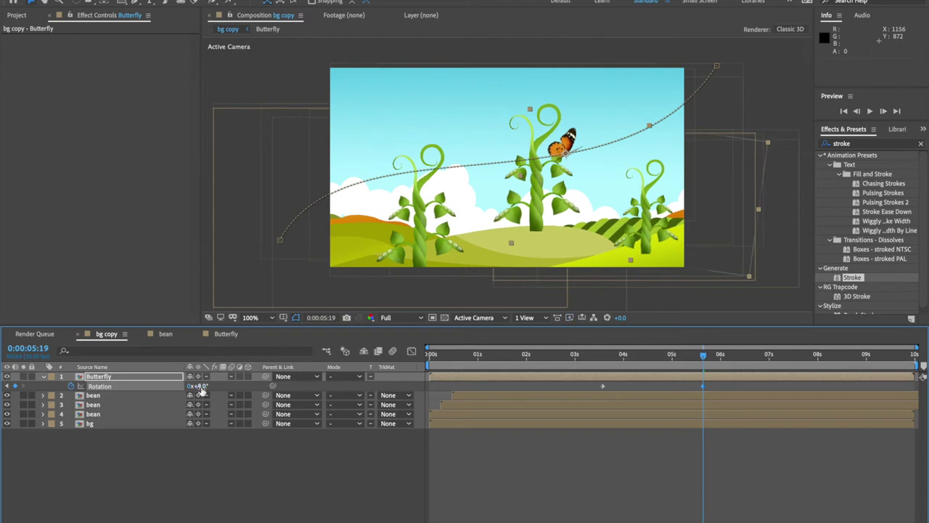
drag(723, 356, 755, 356)
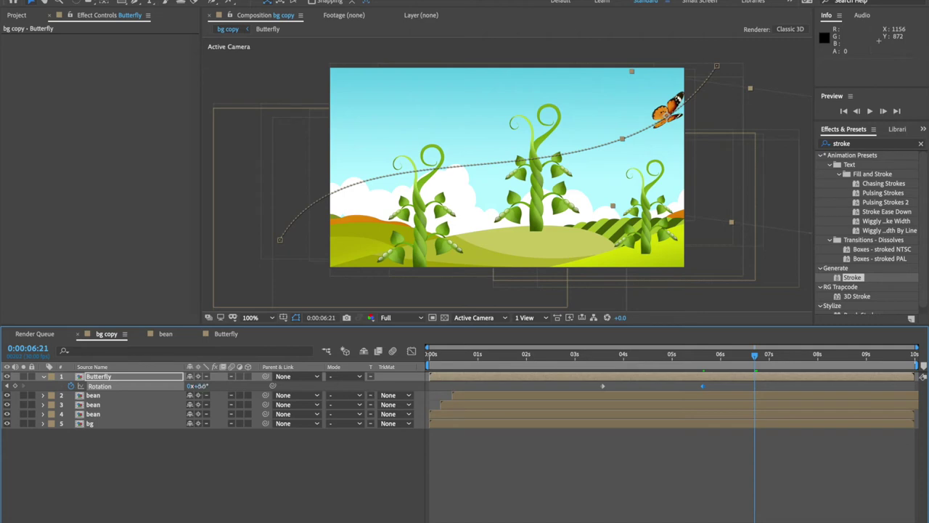
drag(193, 386, 199, 386)
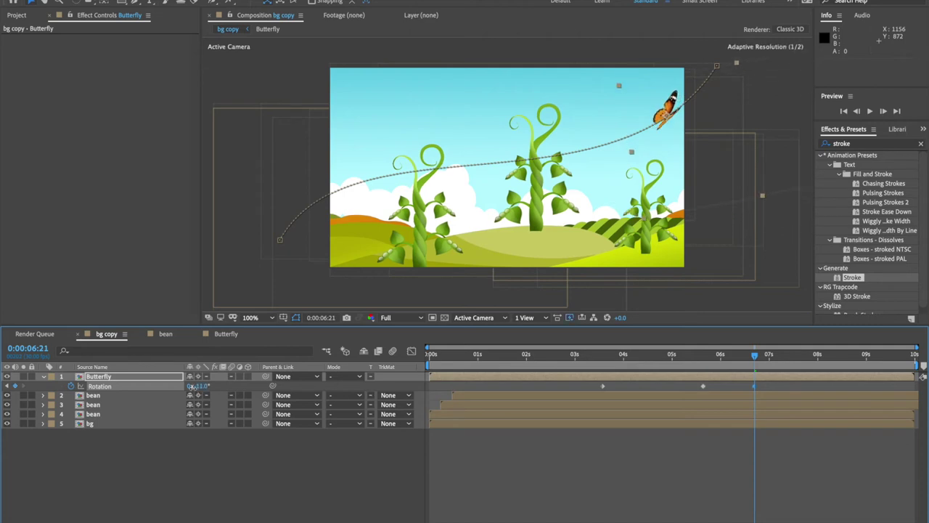
drag(756, 388, 814, 378)
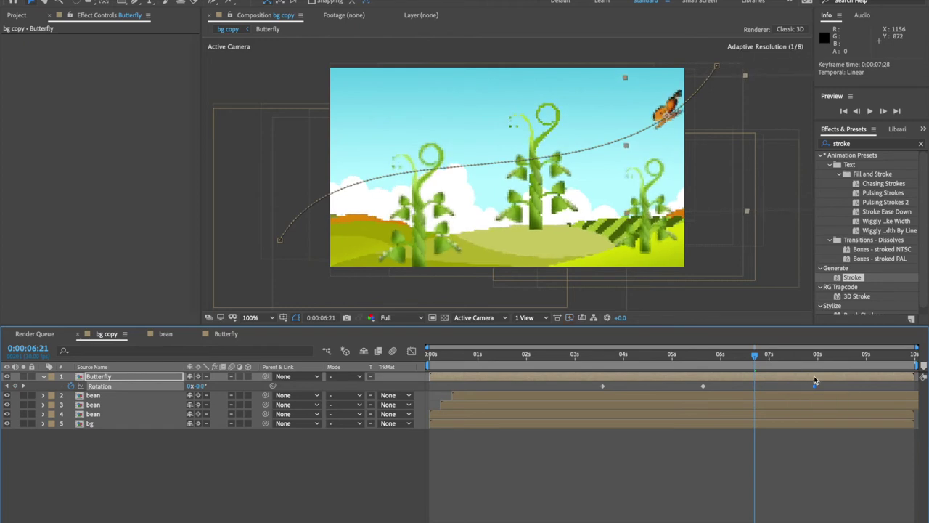
- Limit the work area to 0:00:03:10 through 0:00:07:28 and preview the butterfly's rotation along its path
drag(695, 362, 591, 386)
key(b)
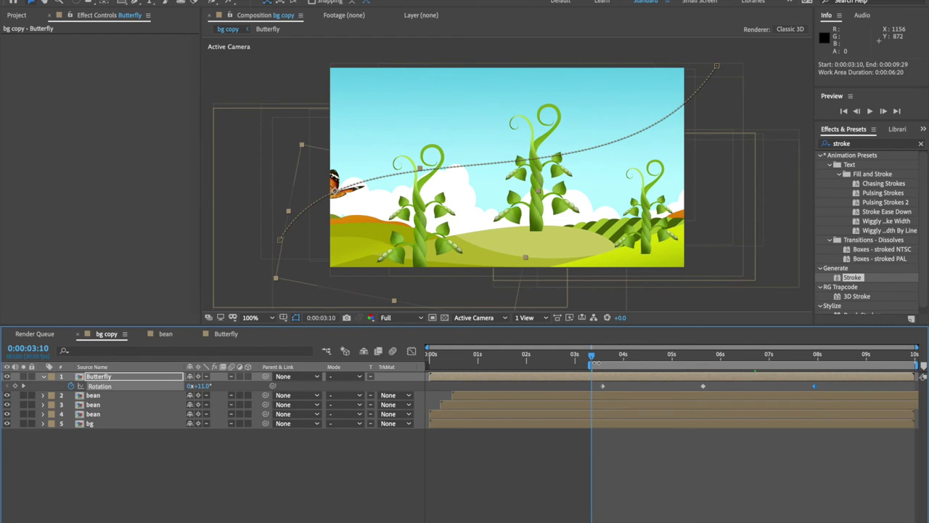
click(819, 366)
key(n)
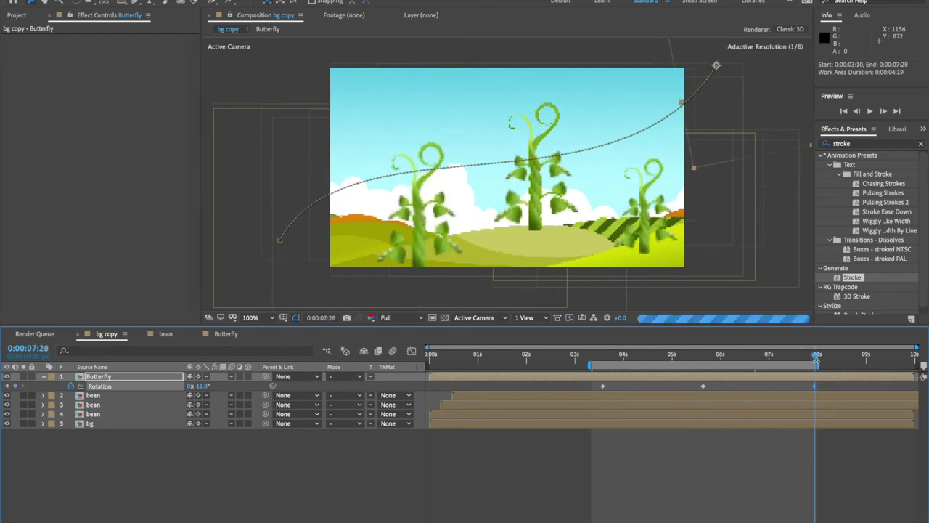
drag(812, 353, 591, 385)
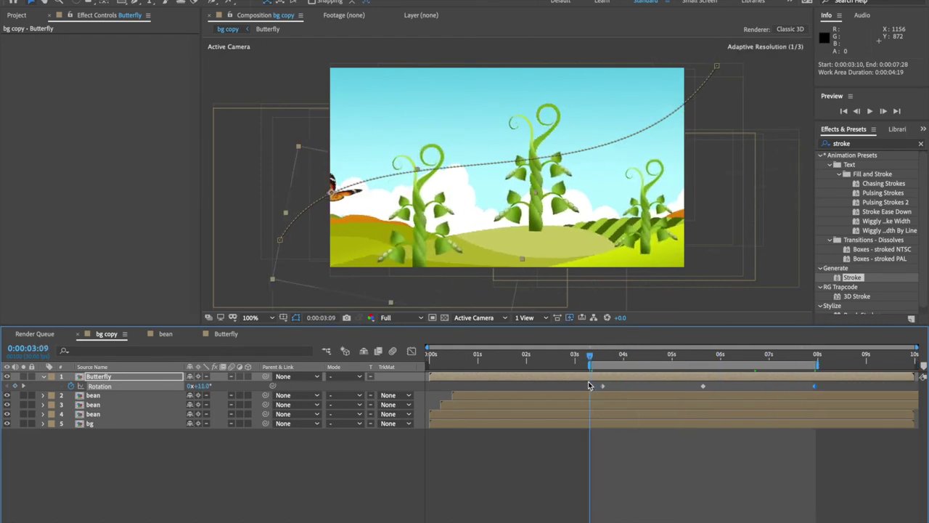
key(space)
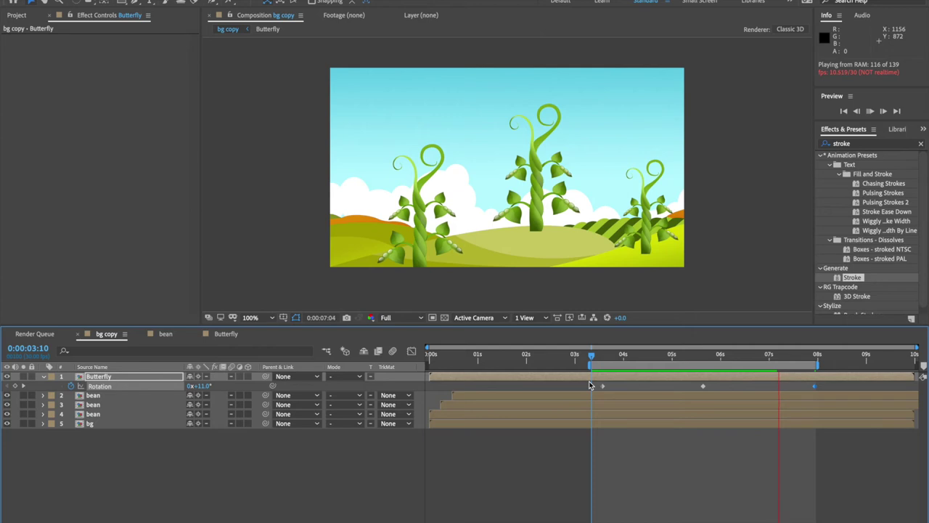
- Bring the work area's end and the last Rotation keyframe back to about 0:00:07:08 and replay part of the flight
drag(816, 366, 784, 365)
key(space)
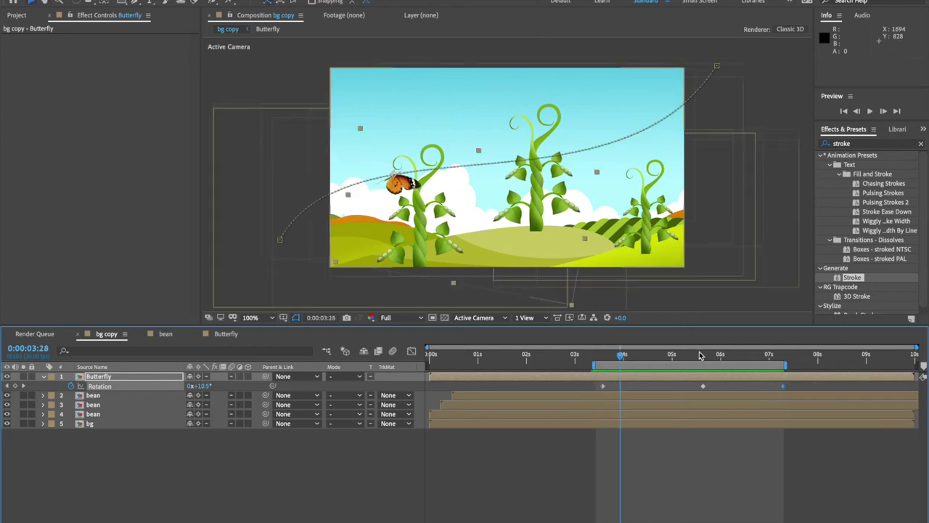
key(space)
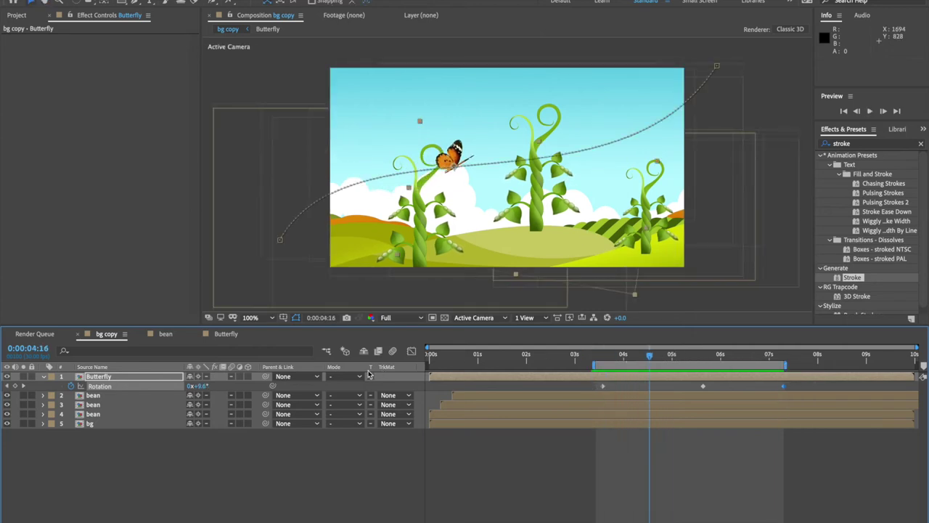
- Duplicate the Butterfly layer twice and stagger the copies to start at 0:00:00:12 and 0:00:00:24
click(96, 377)
key(ctrl+d)
key(ctrl+d)
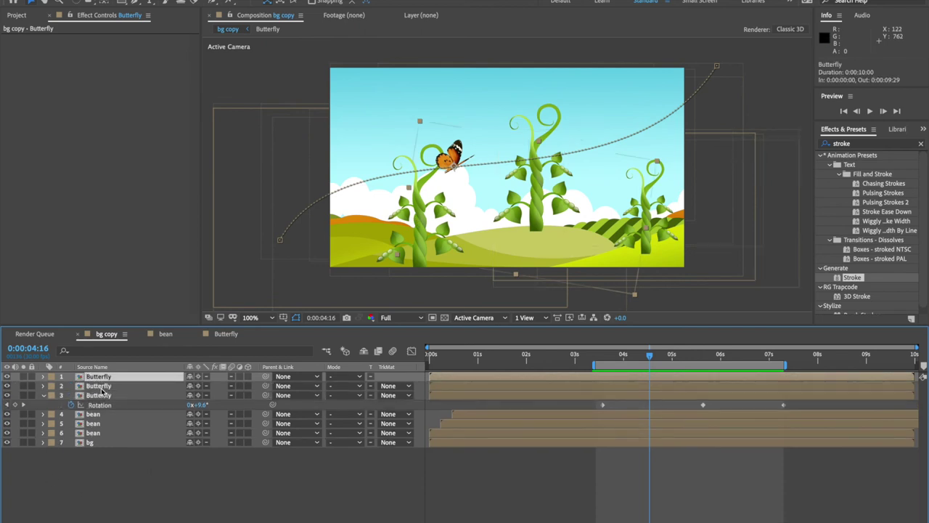
click(99, 386)
drag(464, 389, 483, 386)
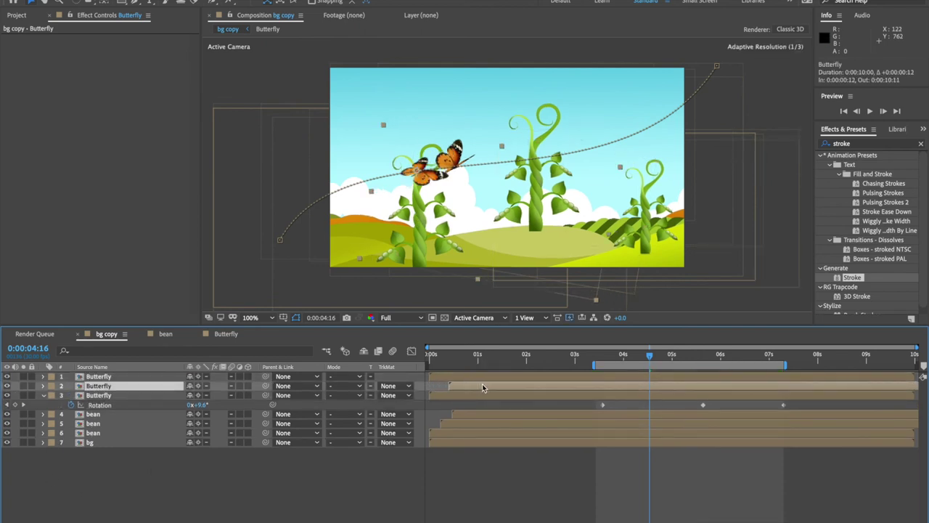
drag(473, 376, 511, 373)
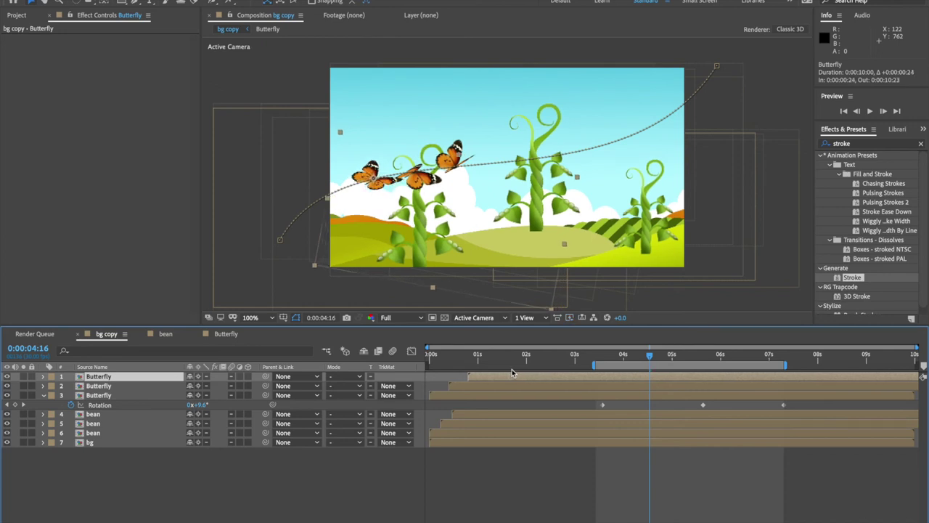
- Scale the topmost Butterfly copy to 41% and delay the second copy to start at 0:00:00:14
key(s)
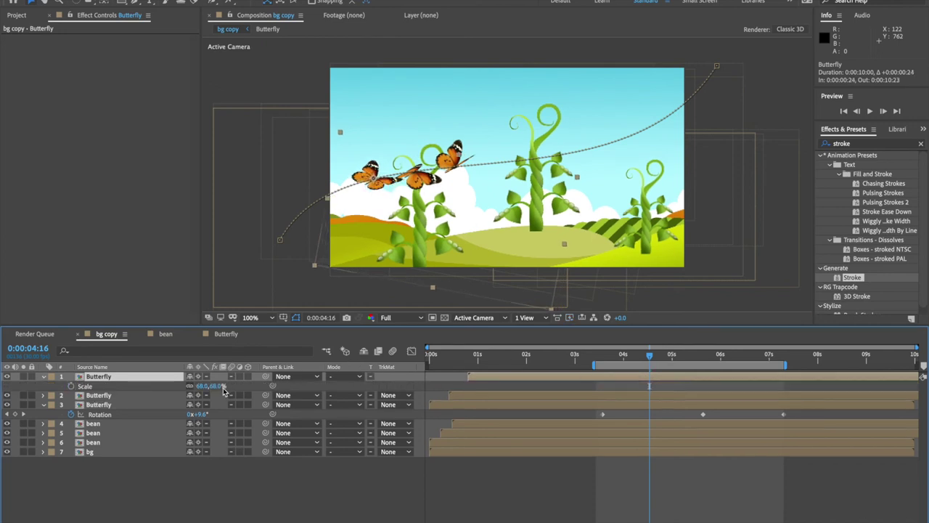
drag(212, 385, 205, 386)
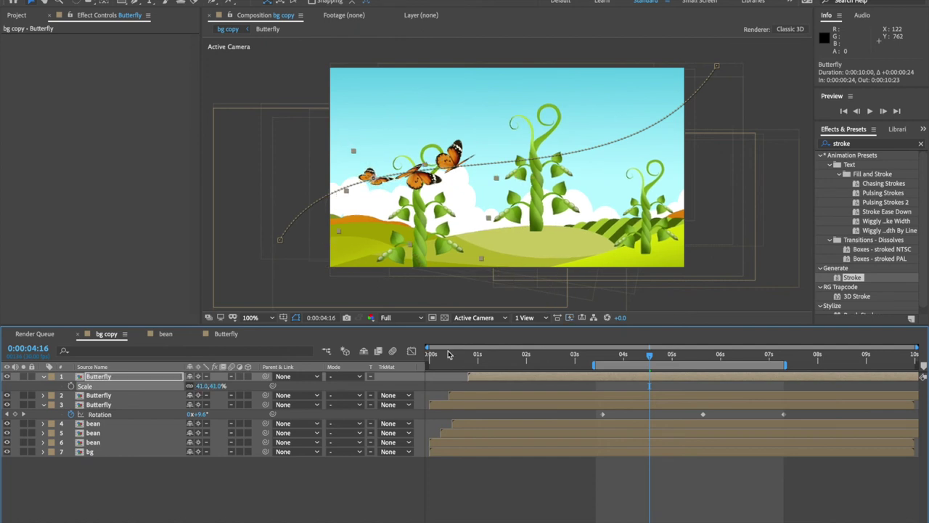
drag(509, 373, 480, 399)
click(479, 397)
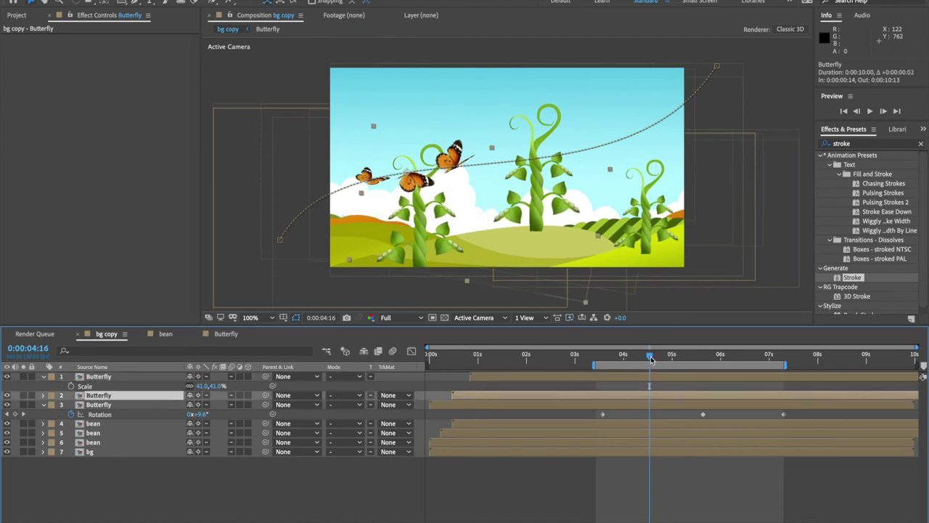
- Extend the work area's start back to the beginning of the composition and return the current time to 0:00:00:00
drag(597, 366, 440, 366)
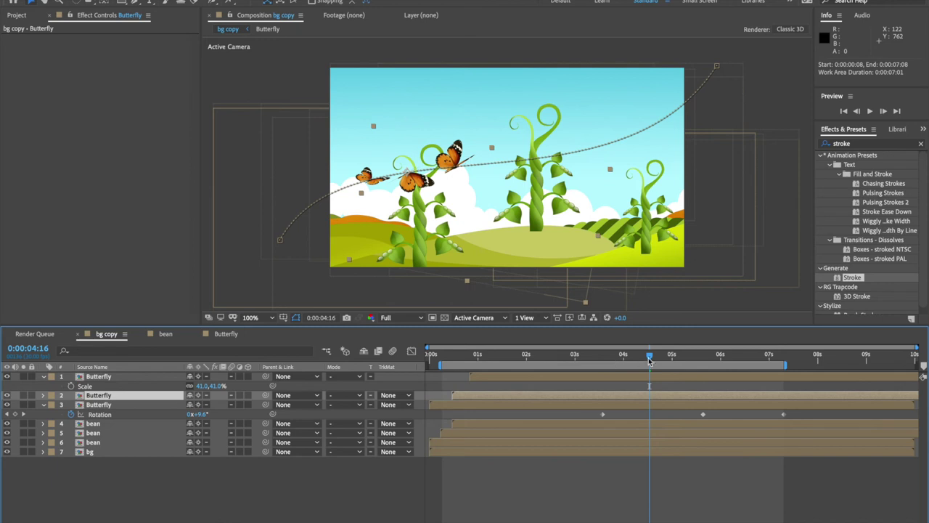
drag(649, 360, 579, 359)
click(773, 198)
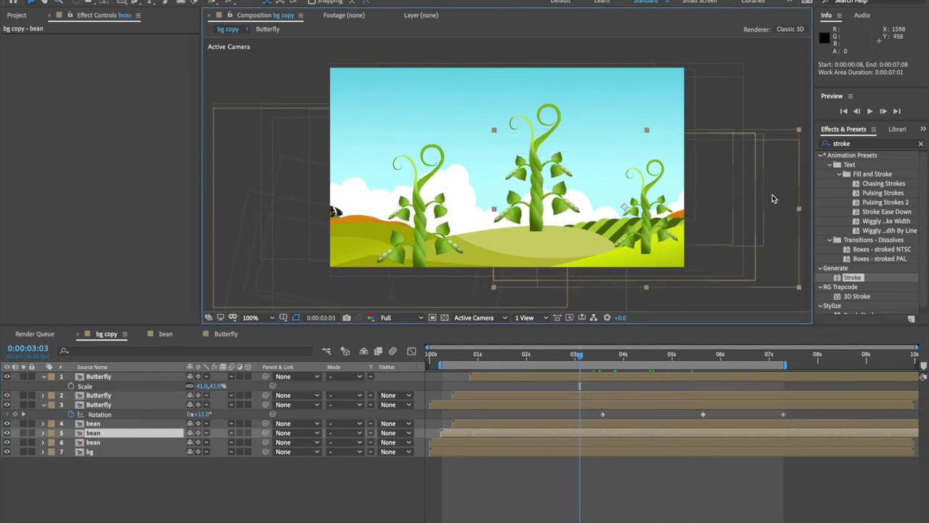
click(798, 110)
drag(570, 354, 430, 367)
drag(785, 364, 773, 364)
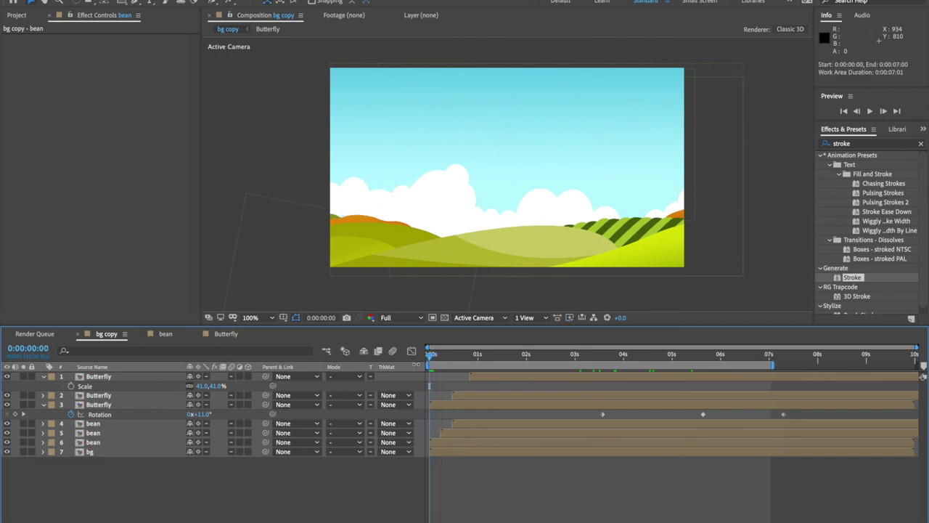
- Set the preview resolution to Half, extend the work area's end to just past 8 s, and play the whole animation
click(419, 321)
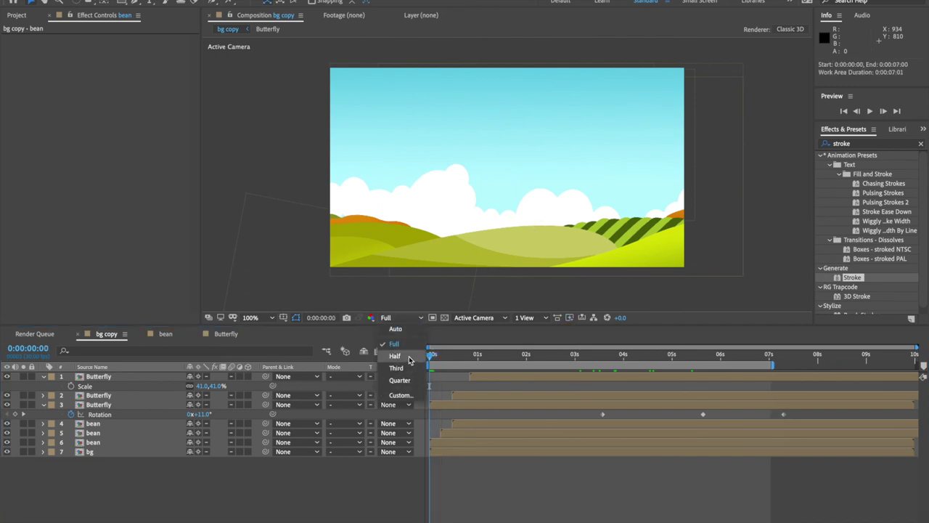
click(395, 354)
drag(774, 365, 828, 364)
key(space)
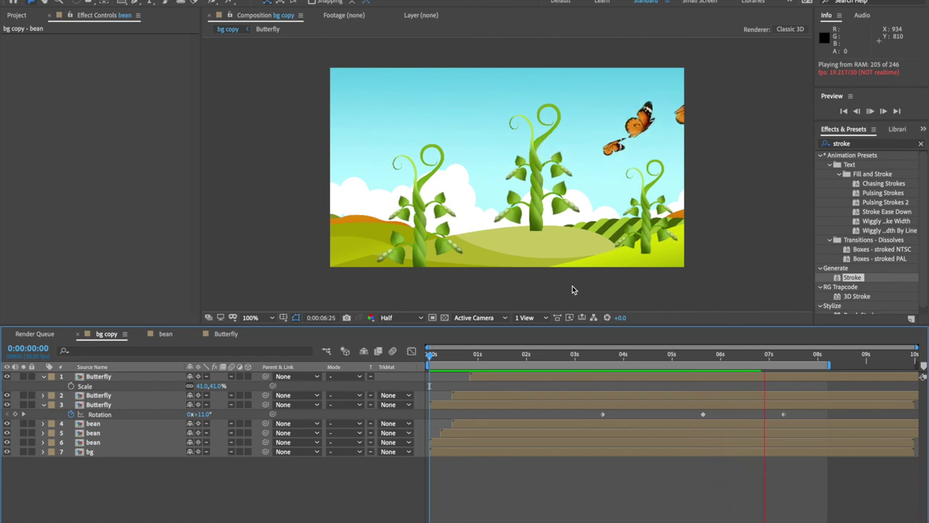
- Add a white 1280 × 720 px solid named White Solid 1 above the butterfly layers
right_click(152, 498)
mouse_move(203, 430)
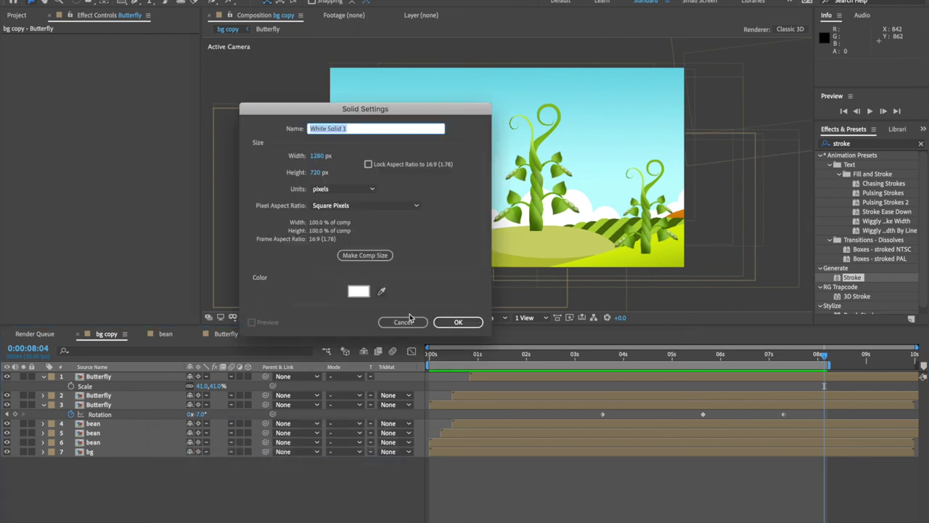
click(359, 291)
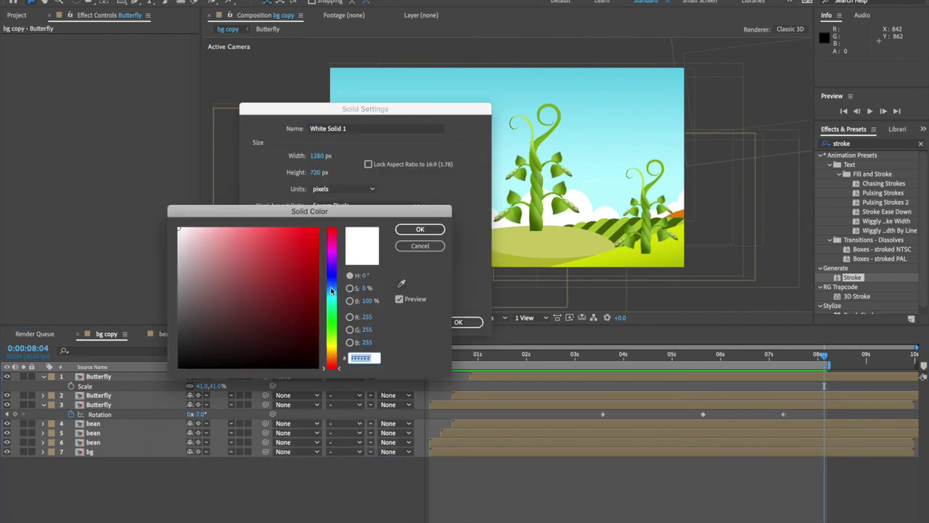
click(419, 229)
click(458, 321)
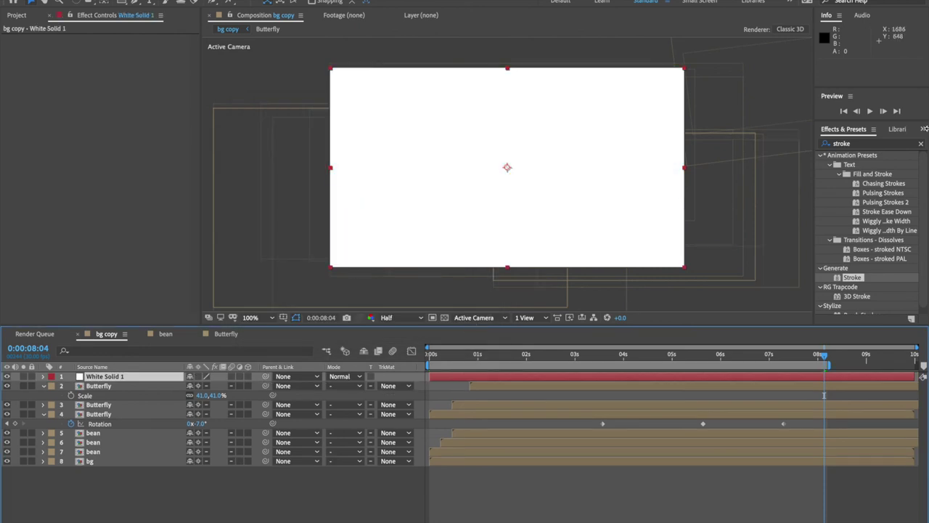
- Find the CC Bubbles effect by searching for bubble and apply it to the White Solid 1 layer
click(857, 145)
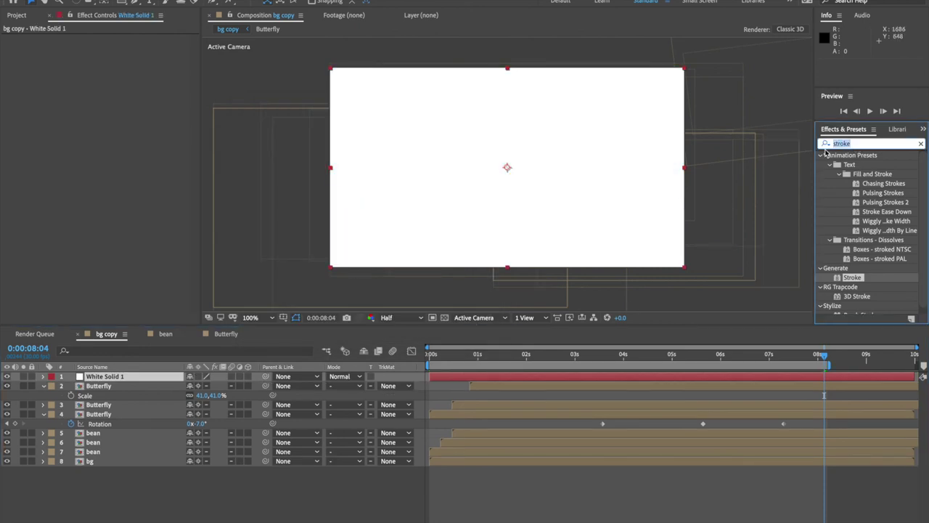
text(bubble)
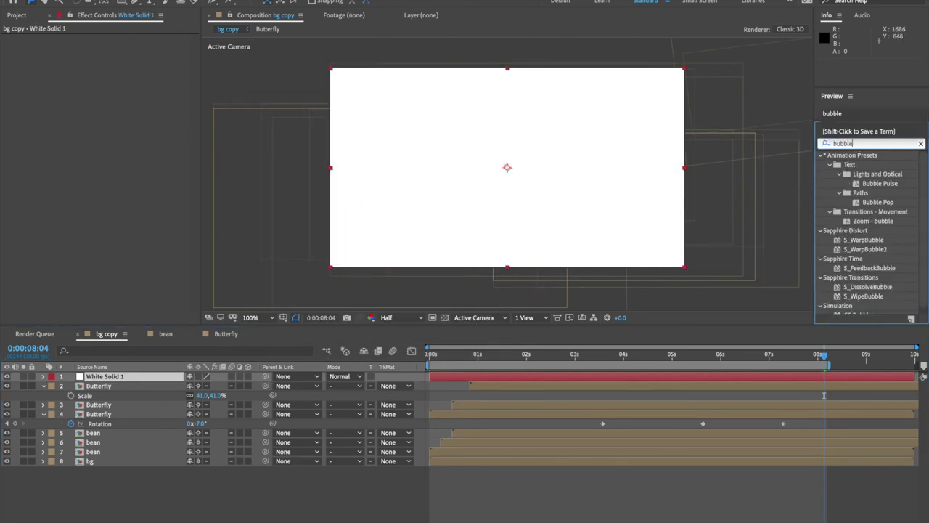
scroll(855, 245, down, 1)
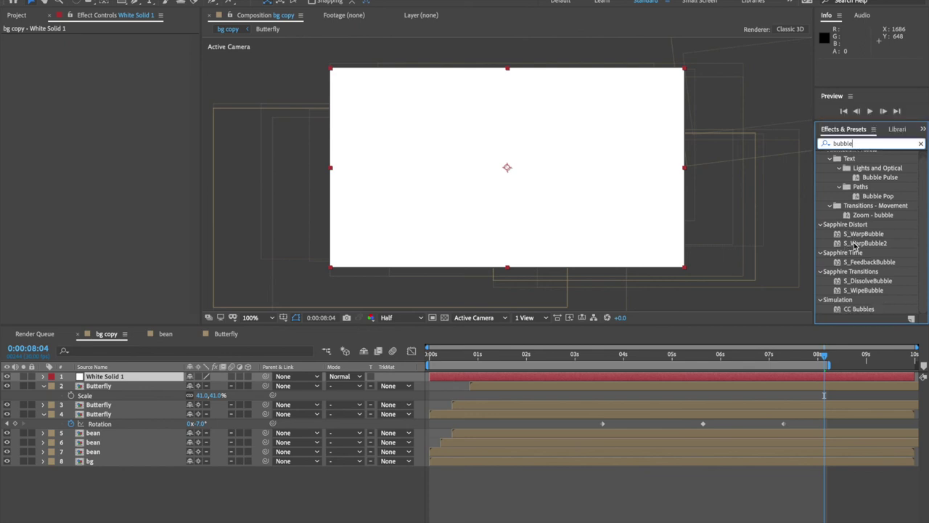
click(859, 309)
drag(382, 327, 143, 379)
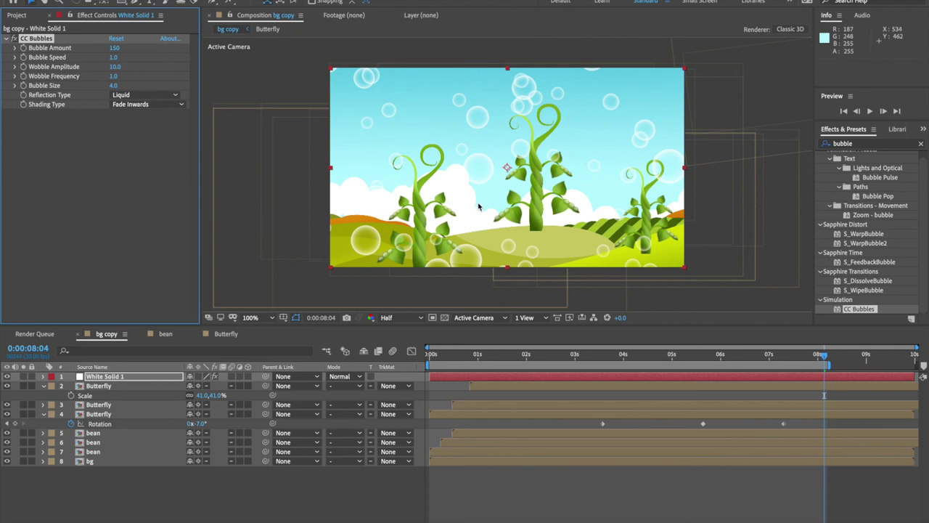
- Set the CC Bubbles shading type to None and reduce the bubble size to 1.0
click(177, 106)
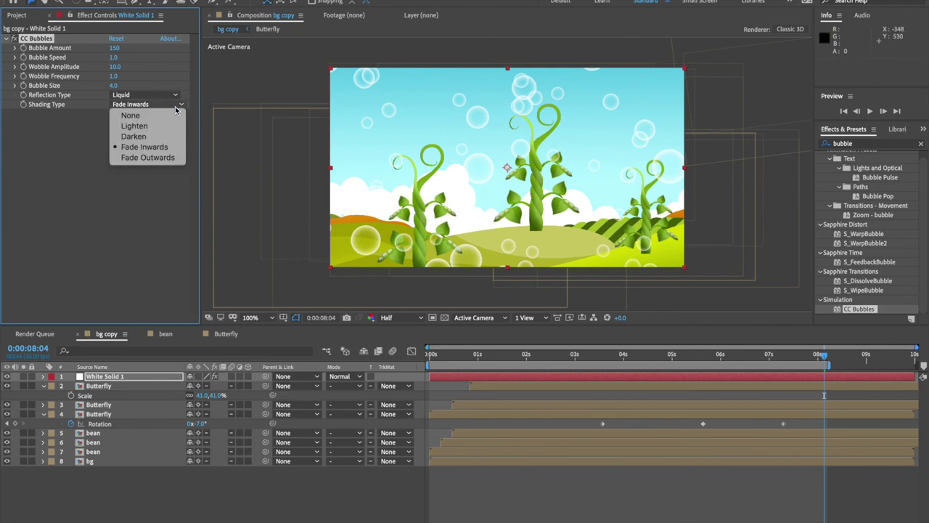
click(130, 115)
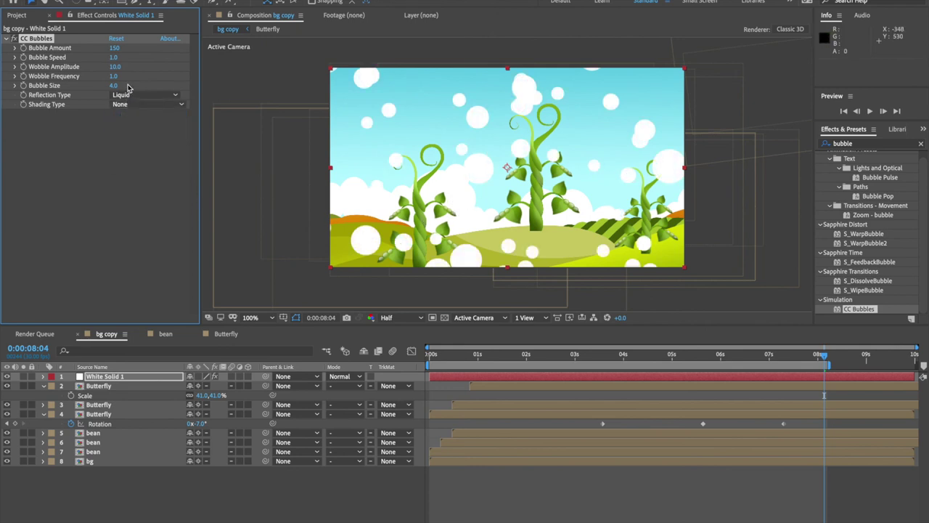
drag(114, 86, 43, 86)
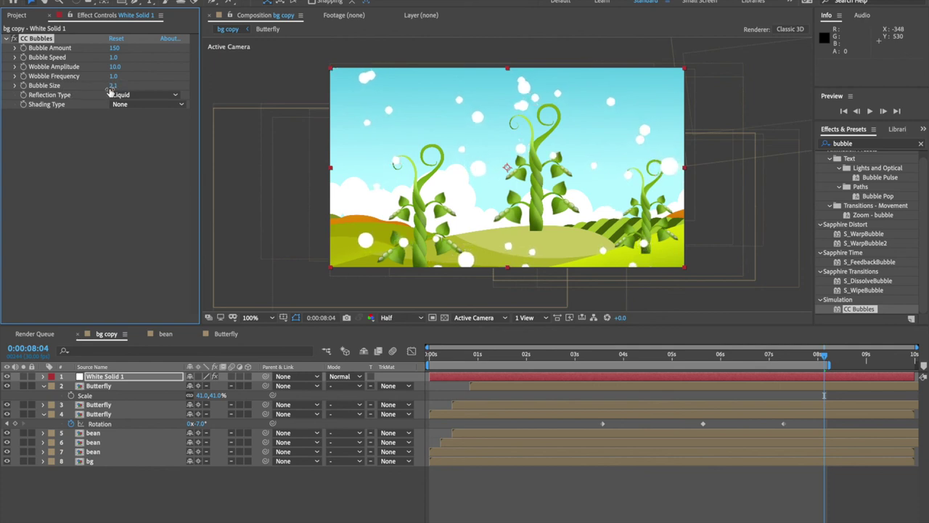
drag(107, 86, 72, 86)
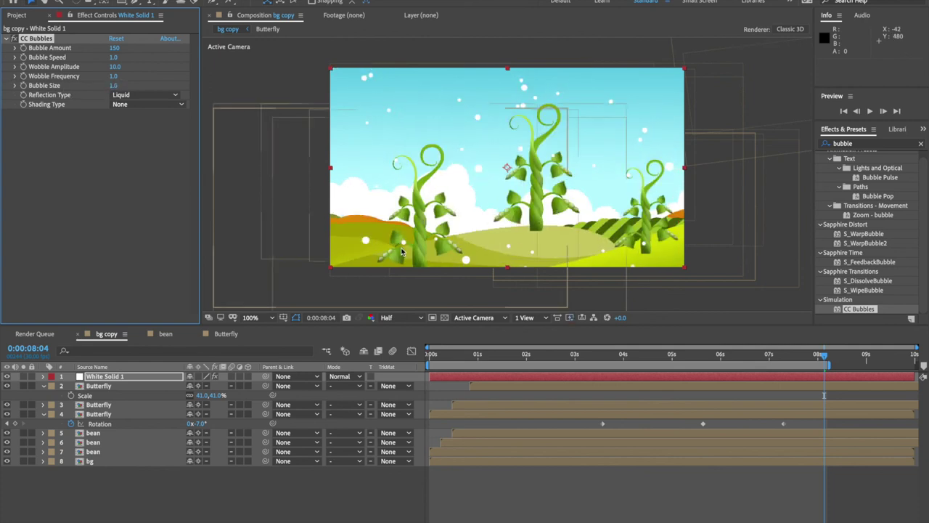
- Return the current time to 0:00:00:00 and play the garden animation with the bubble effect
key(n)
drag(827, 357, 430, 359)
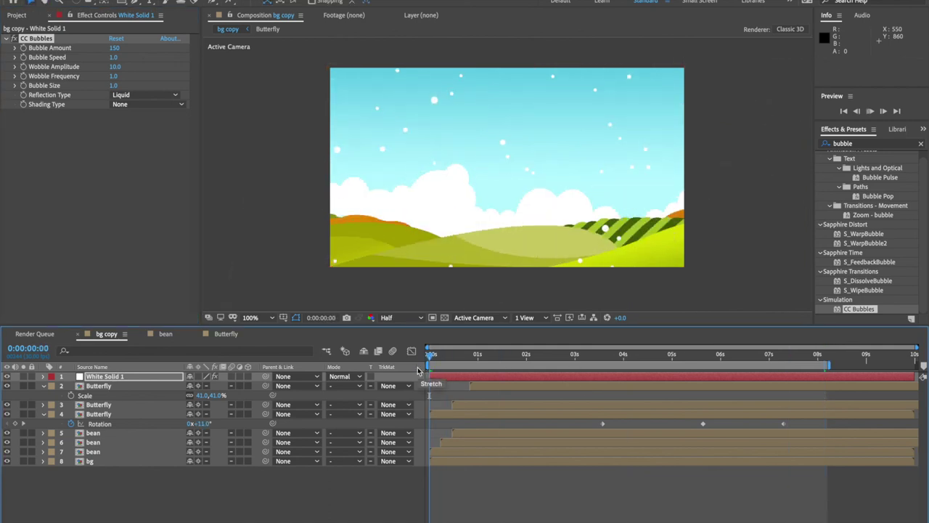
key(space)
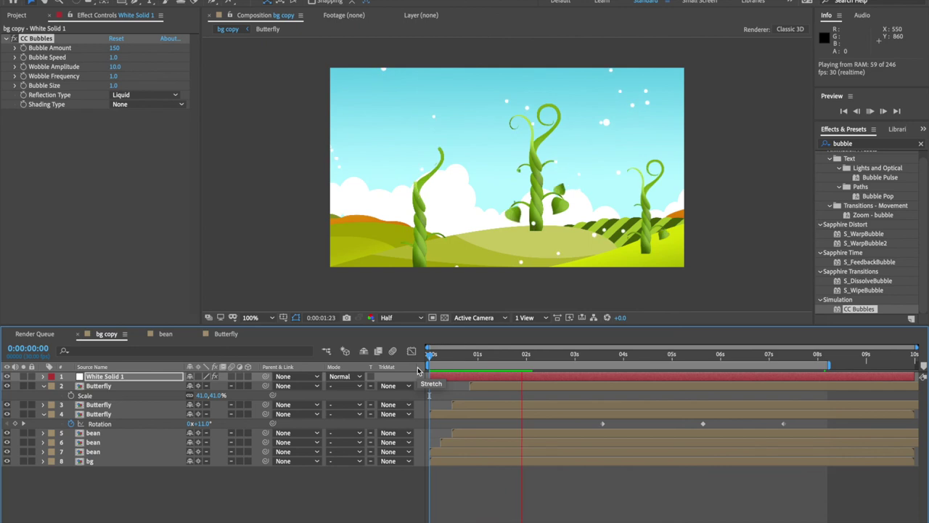